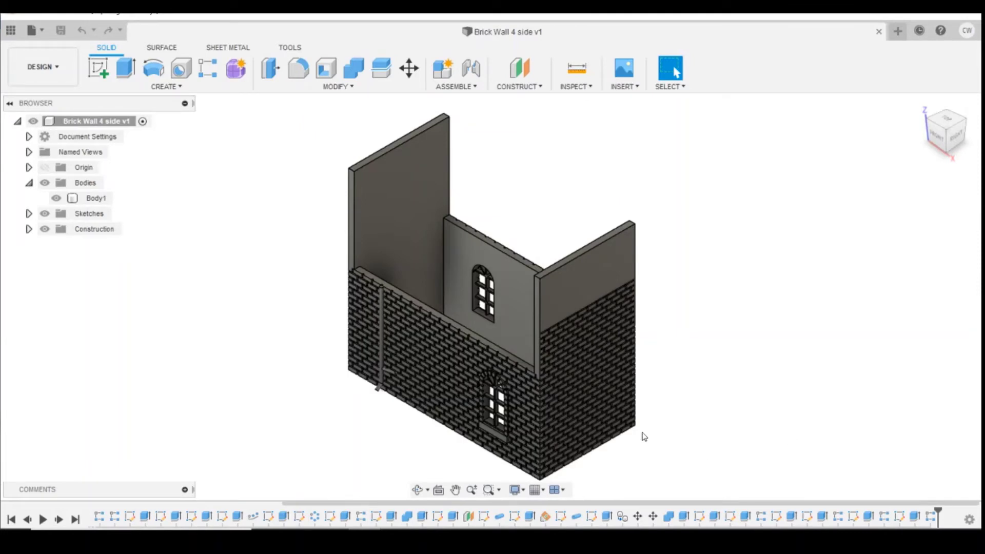
Start a new sketch on the left end wall face of the building
left_click(476, 353)
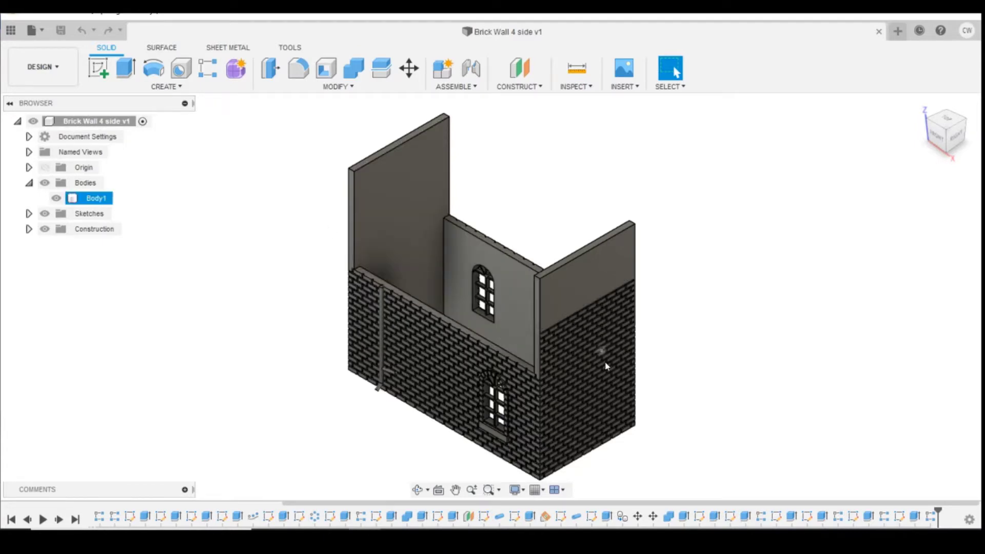
left_click(644, 394)
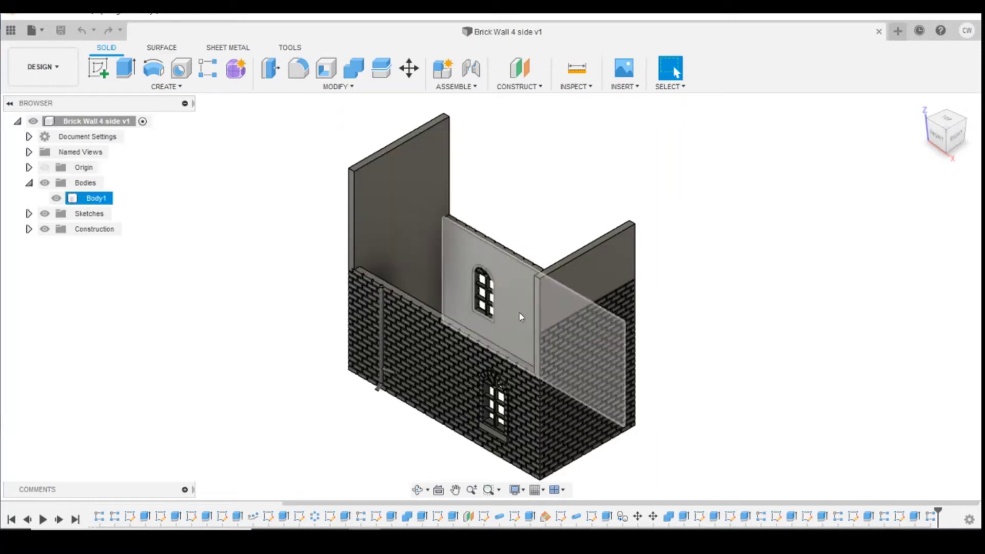
left_click(491, 203)
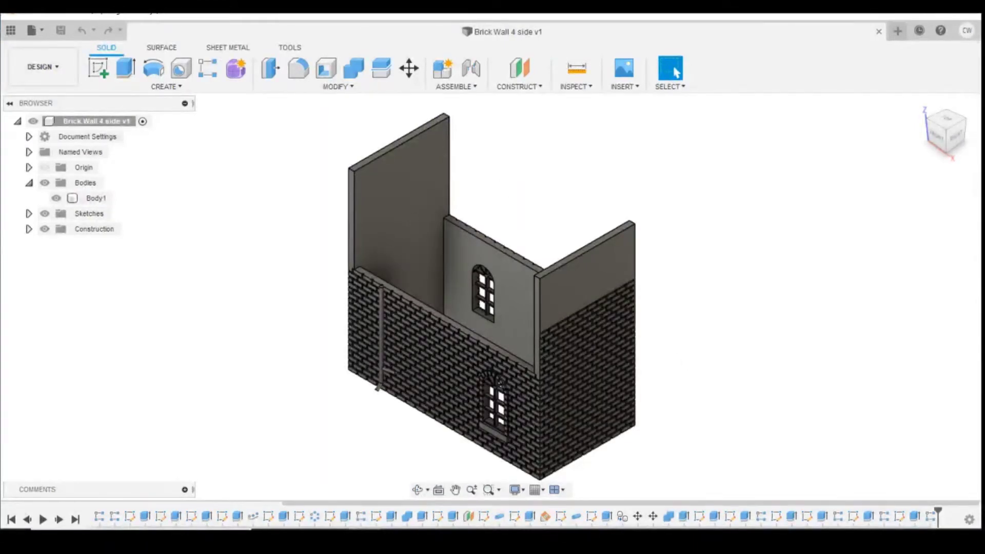
left_click(100, 70)
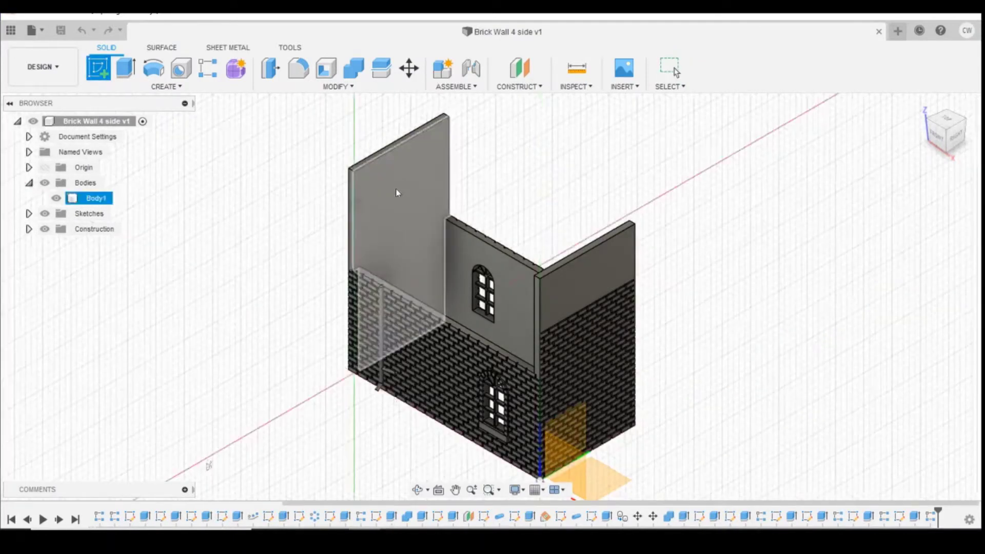
left_click(395, 222)
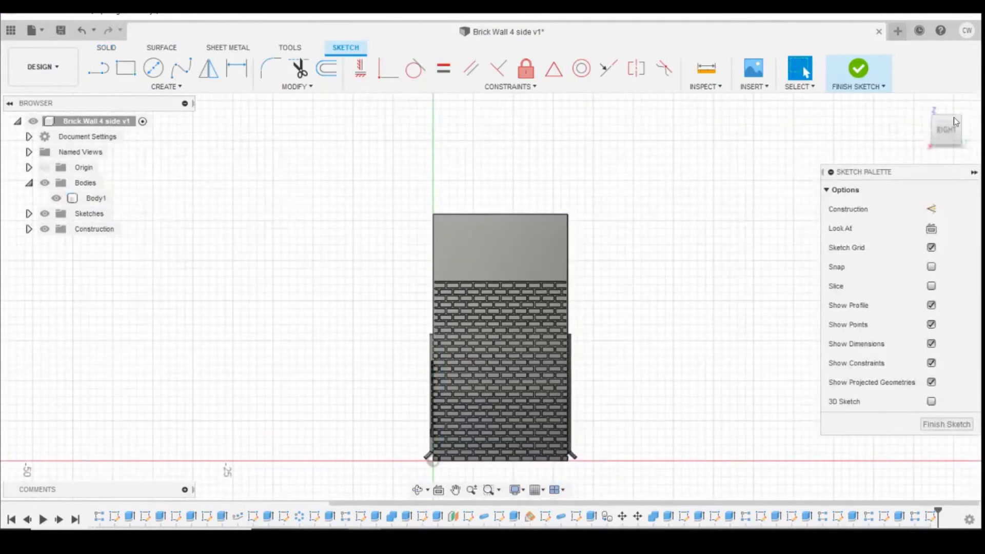
left_click_drag(955, 121, 646, 264)
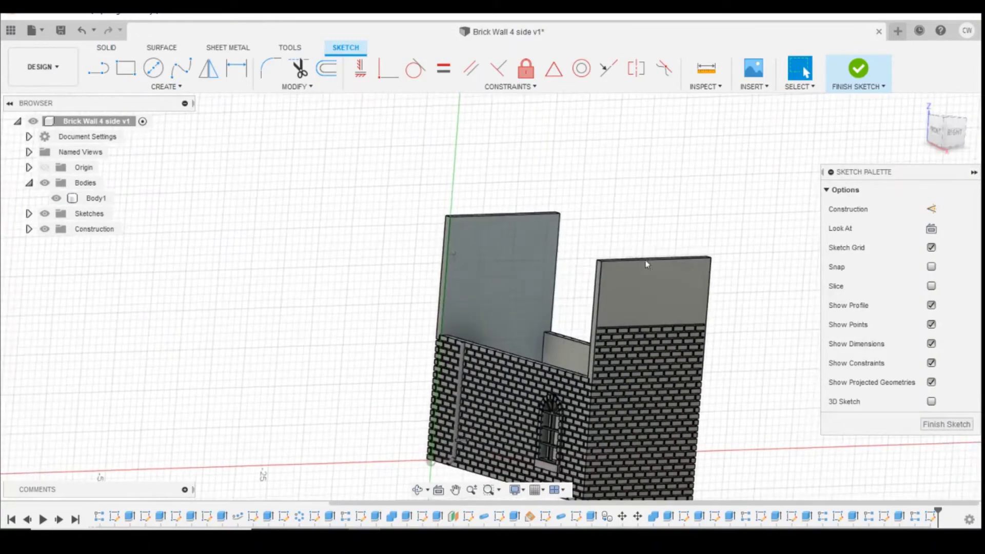
scroll(646, 263, "up", 3)
left_click(493, 331)
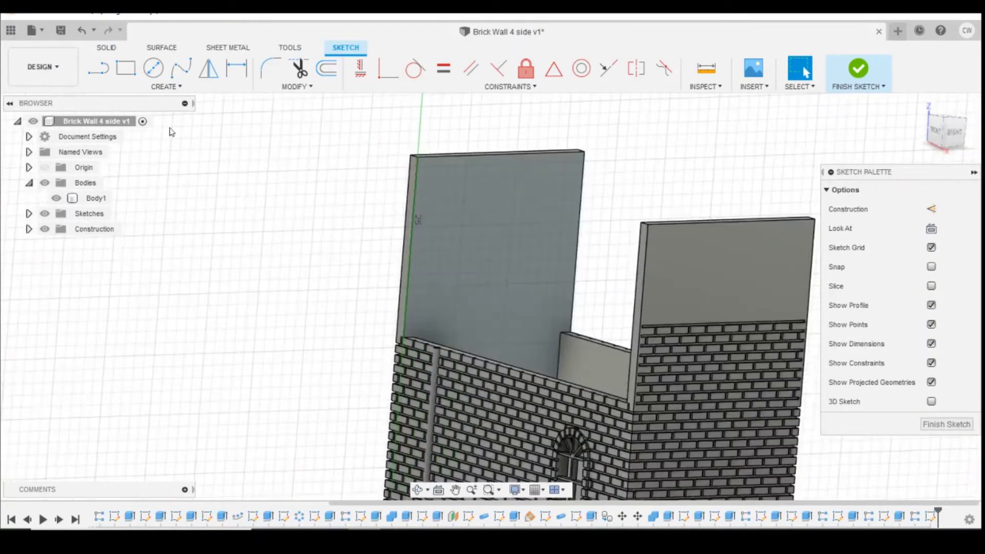
Draw a triangular gable across the wall's top corners, plus a vertical height line to the apex
left_click(99, 69)
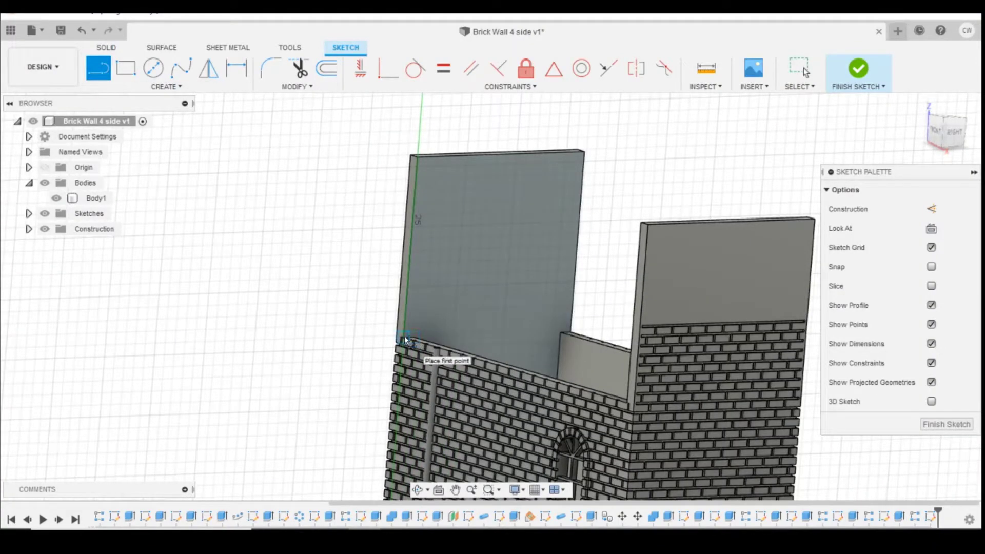
left_click(404, 337)
left_click(572, 333)
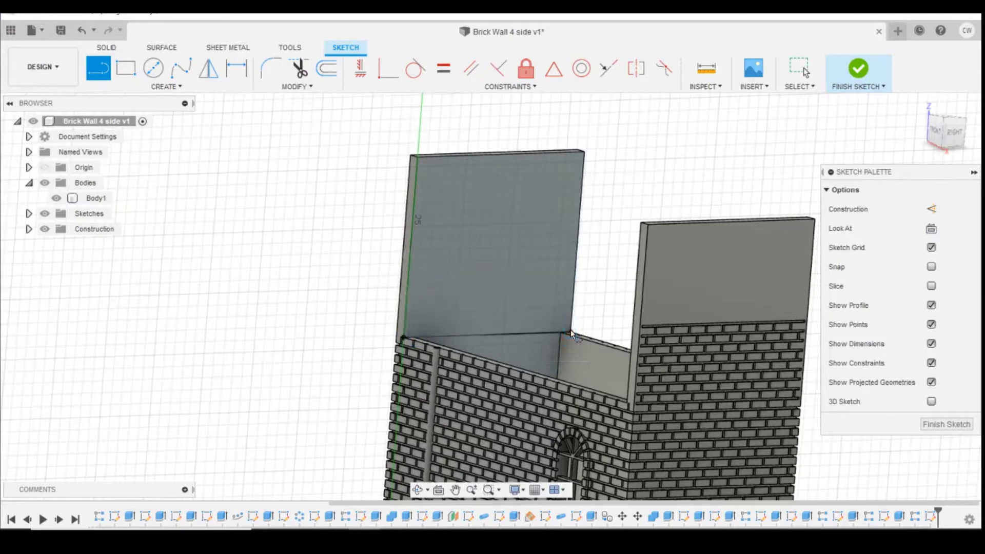
left_click(405, 340)
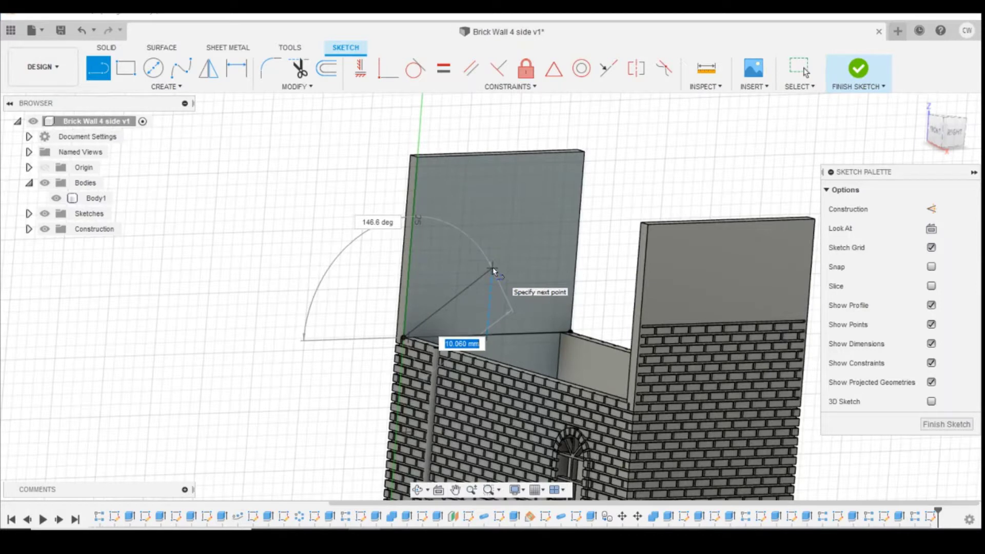
left_click(493, 267)
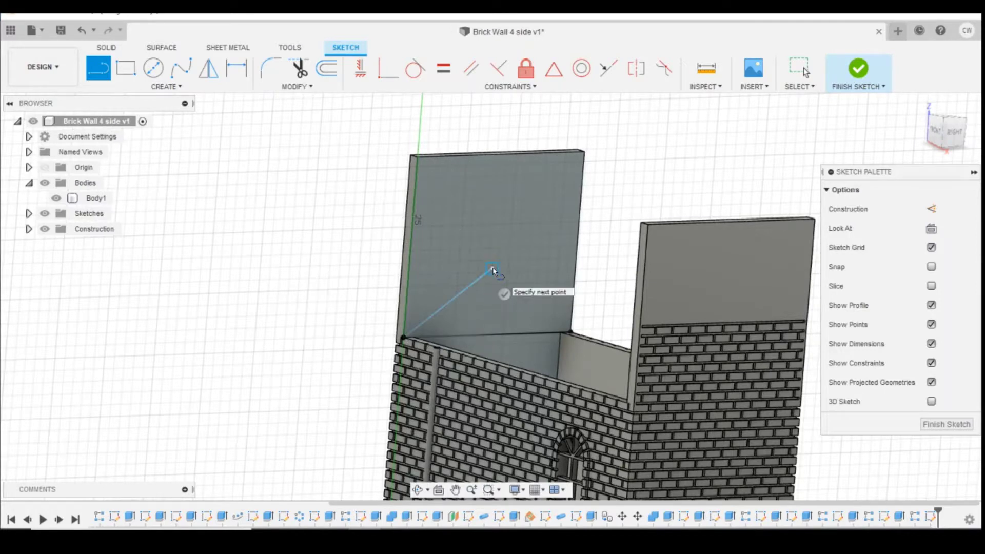
left_click(573, 334)
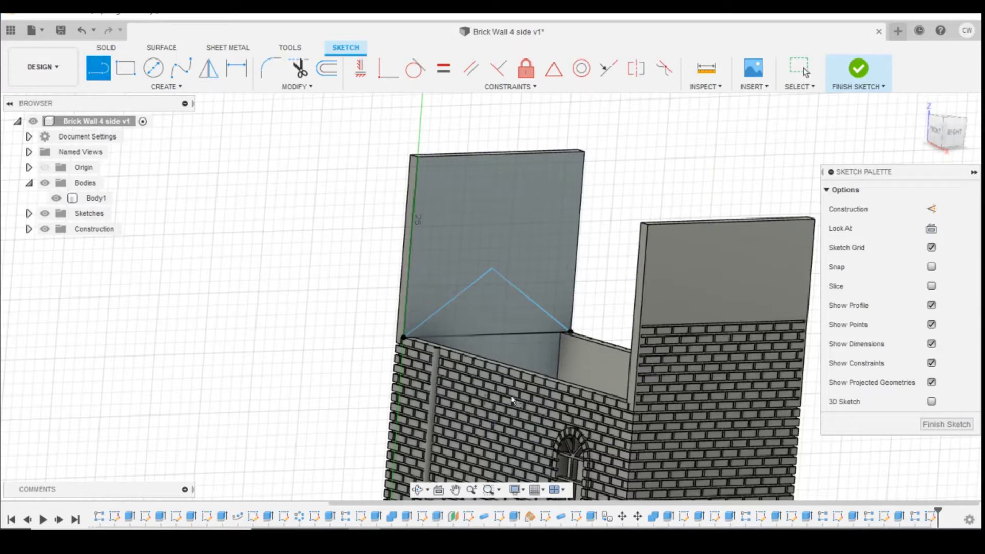
left_click(490, 337)
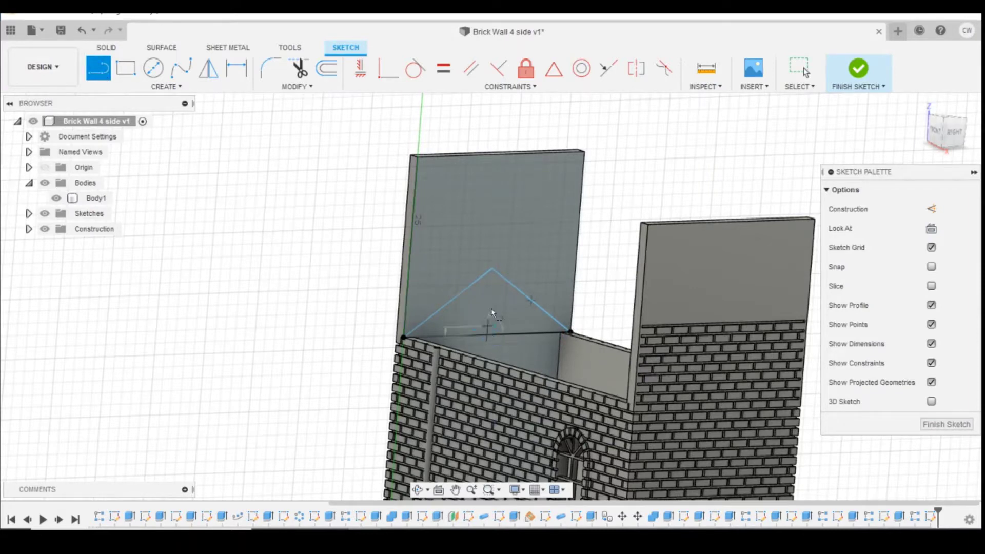
left_click(492, 274)
key("Escape")
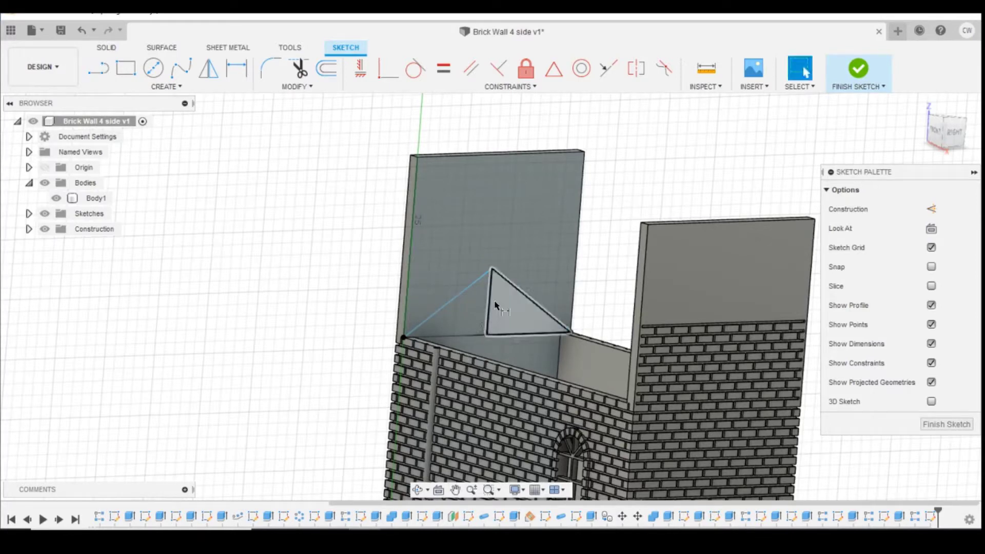
Dimension the gable's vertical height line to 6.5 mm and select the wall area outside the triangle
key("d")
left_click(492, 304)
left_click(485, 302)
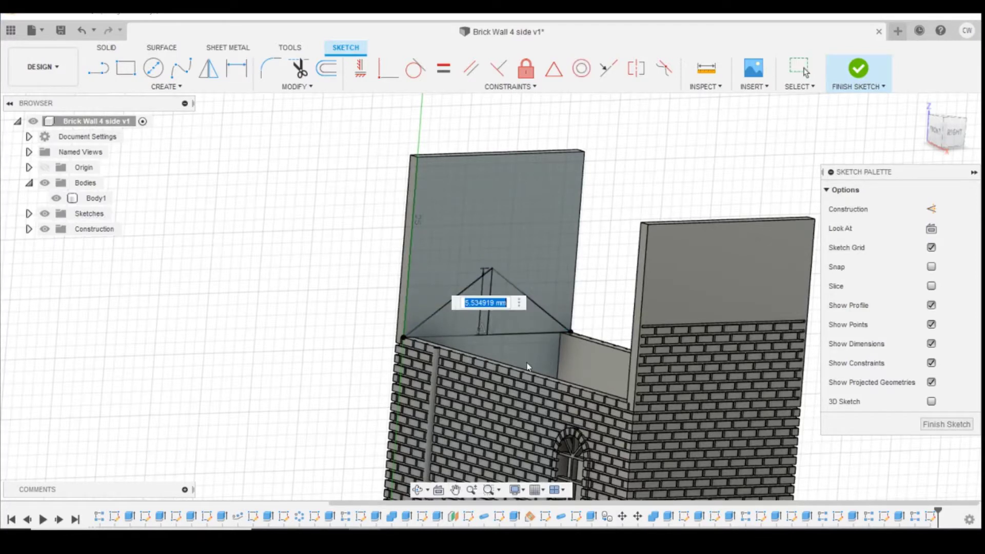
type("6.5")
key("Return")
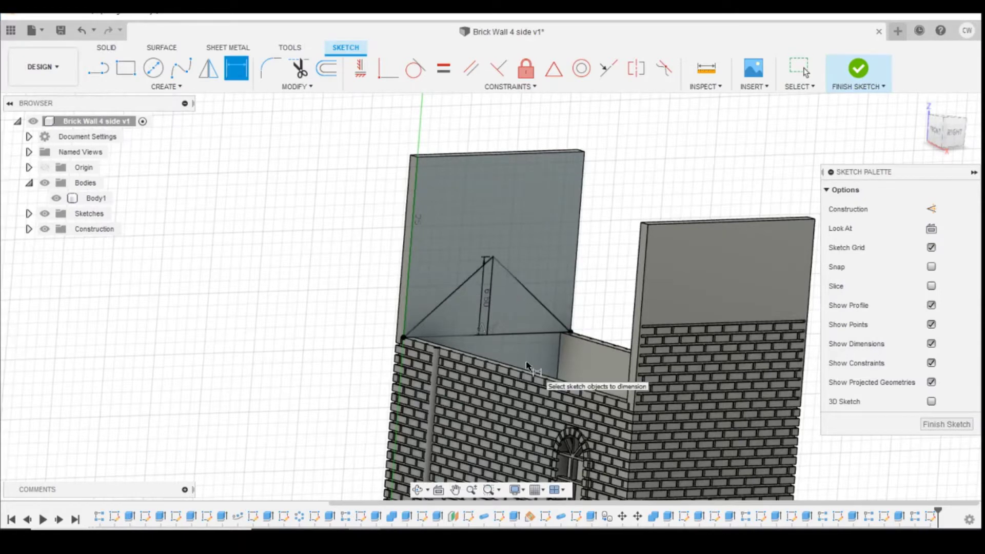
scroll(528, 367, "up", 3)
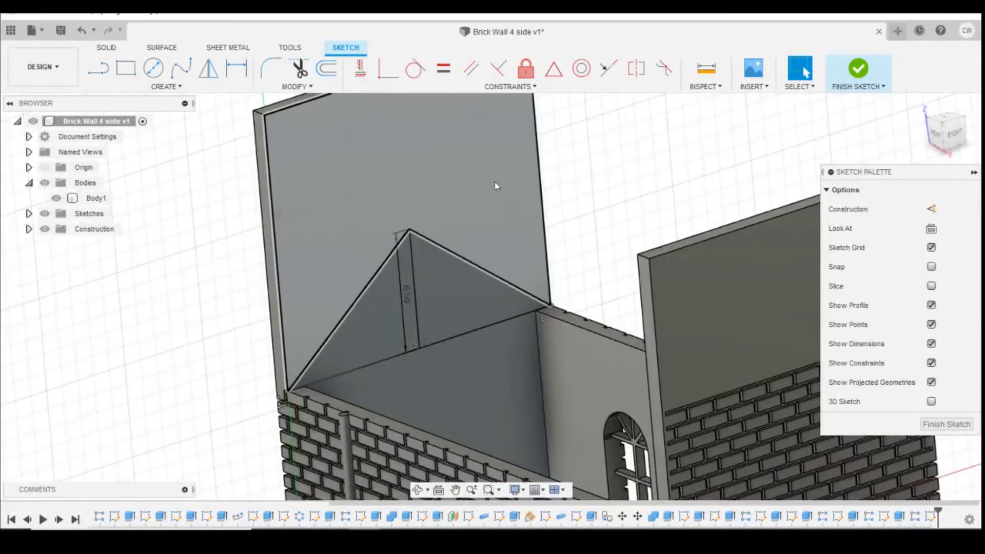
left_click(496, 185)
Begin a two-sided extrude of the area outside the gable, viewed from the front
right_click(496, 185)
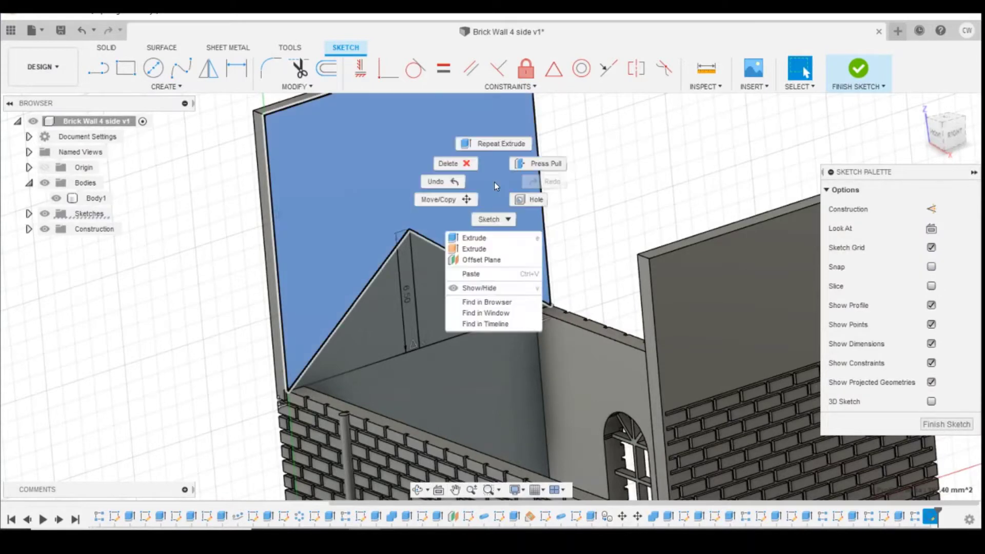
left_click(478, 238)
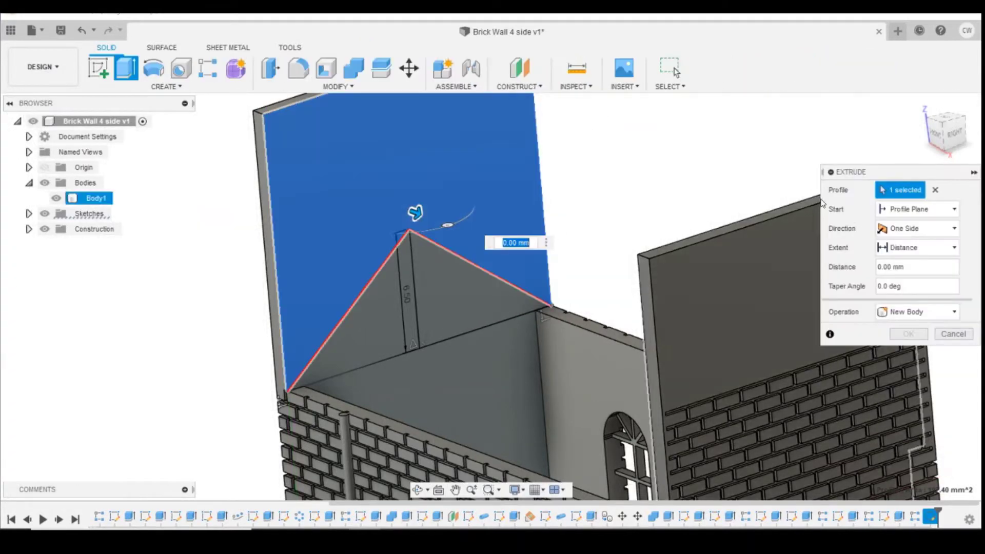
left_click(935, 133)
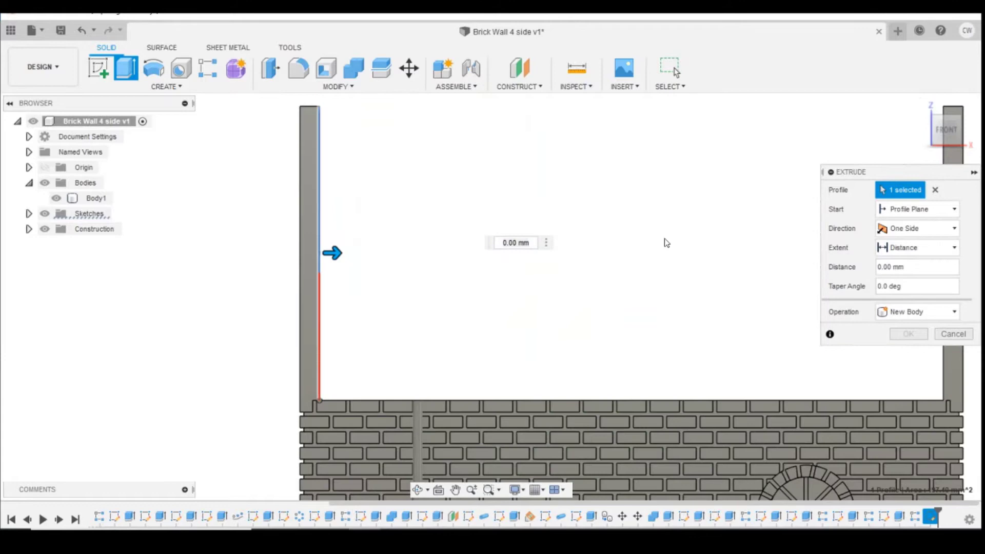
left_click(923, 227)
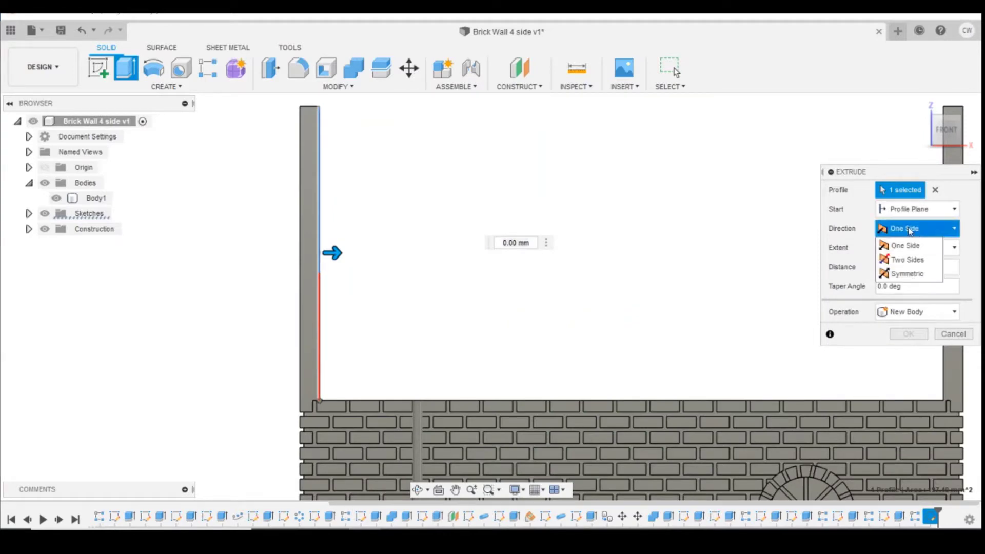
left_click(907, 260)
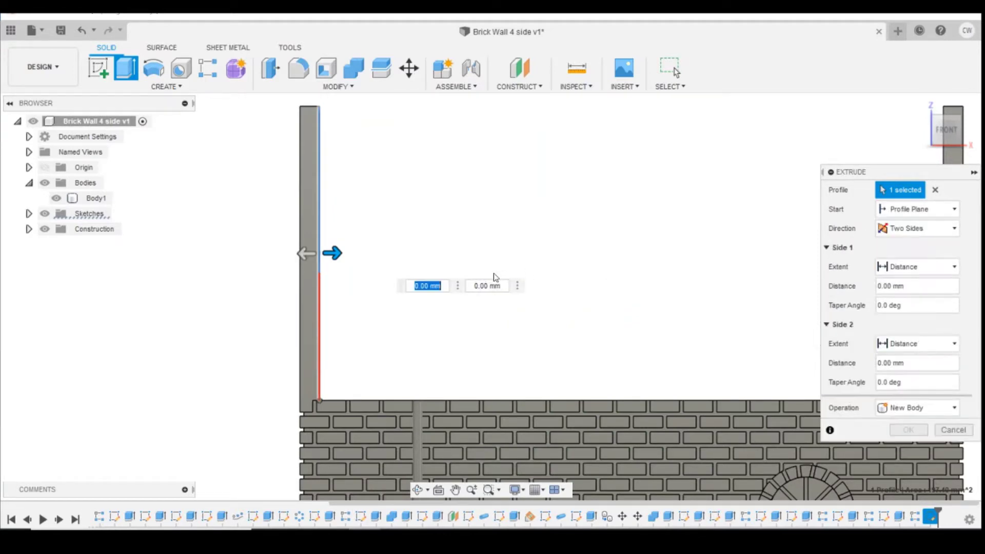
Extend the extrude 3 mm left and across the whole wall, cutting away the wall above the gable
left_click_drag(300, 254, 250, 255)
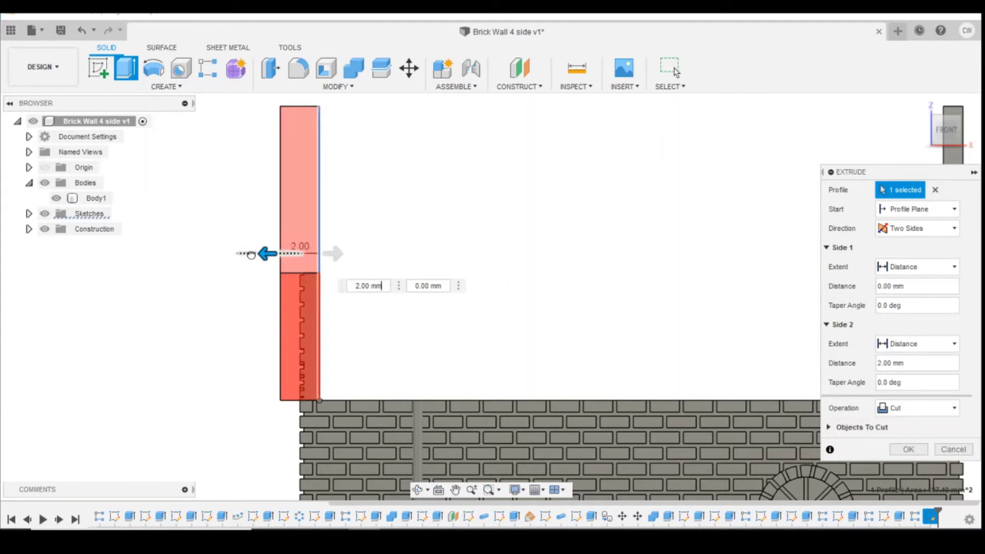
left_click_drag(334, 266, 335, 256)
type("3")
left_click(336, 254)
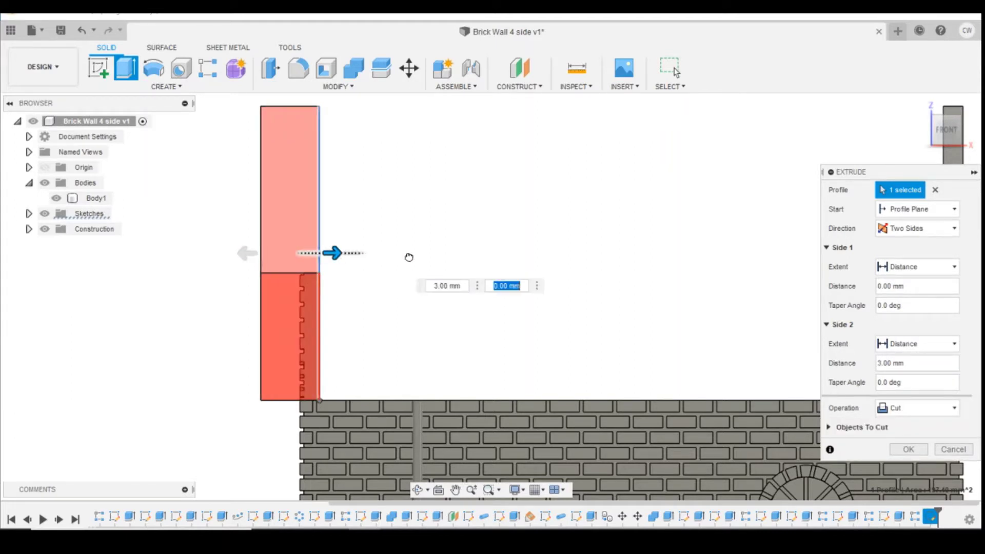
type("1")
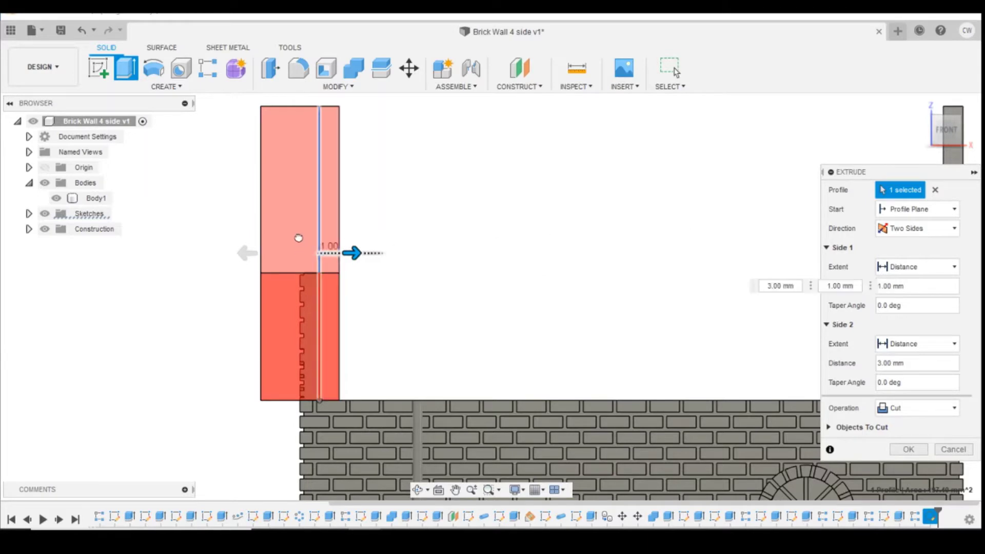
type("8")
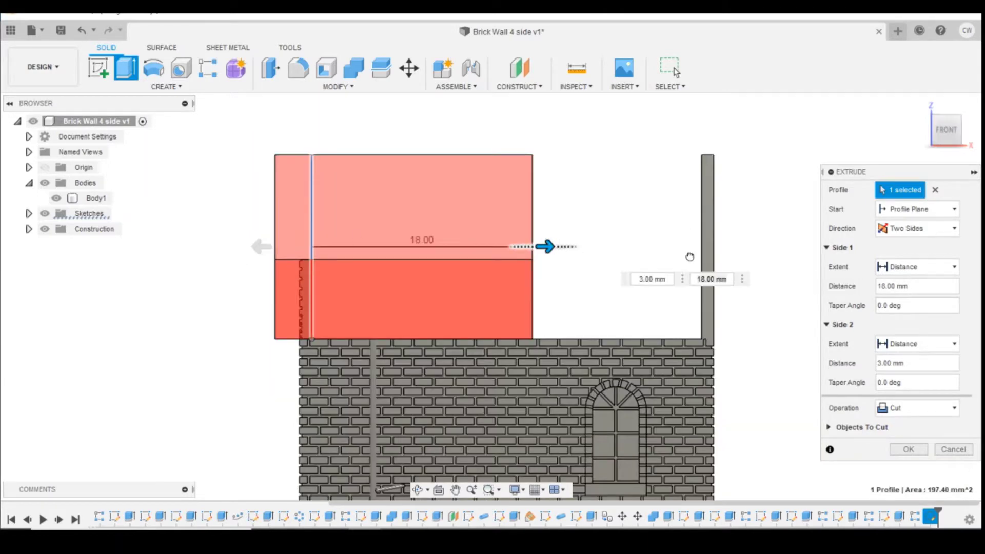
left_click_drag(690, 256, 742, 254)
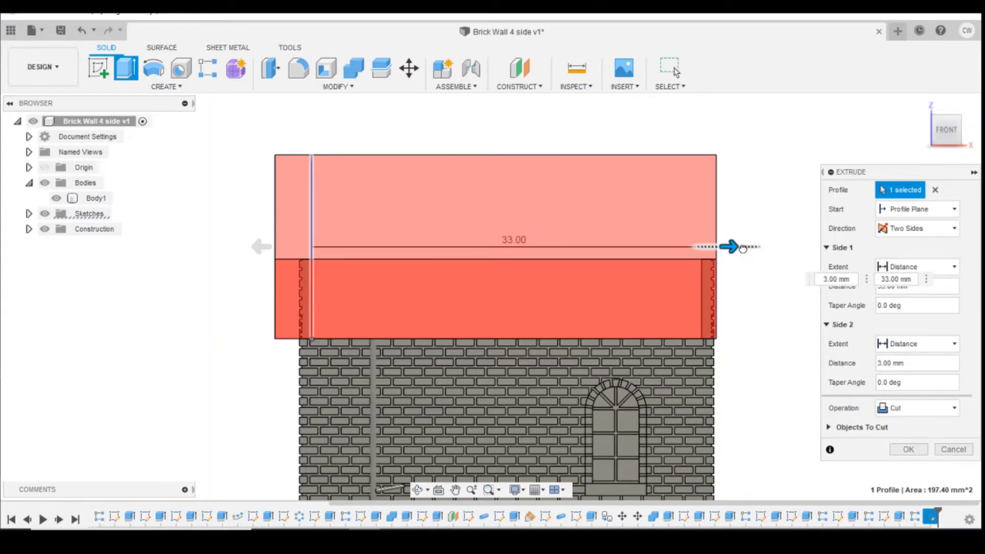
left_click(908, 449)
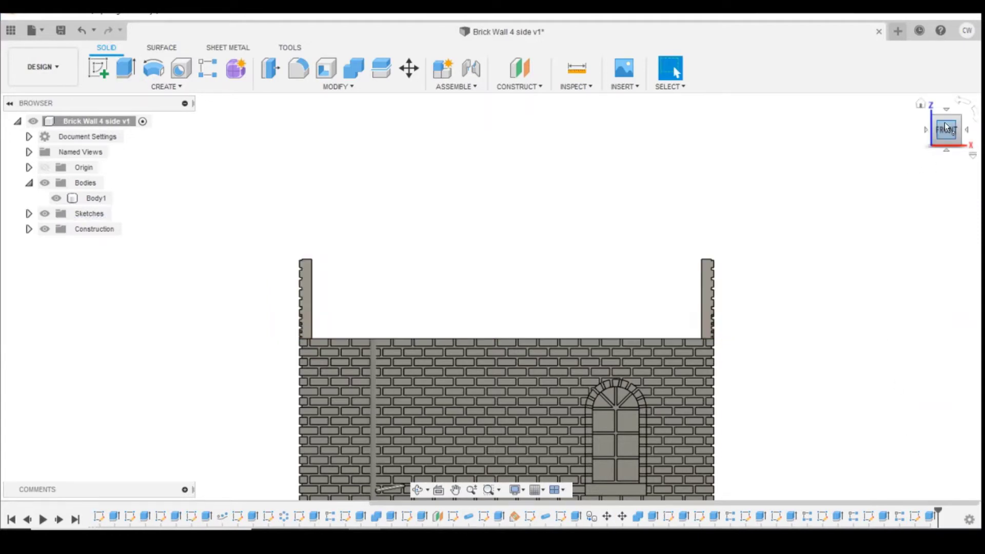
Tilt the view, deselect the building body and begin another sketch
mouse_move(945, 129)
left_mouse_down()
mouse_move(918, 123)
mouse_move(935, 135)
left_mouse_up()
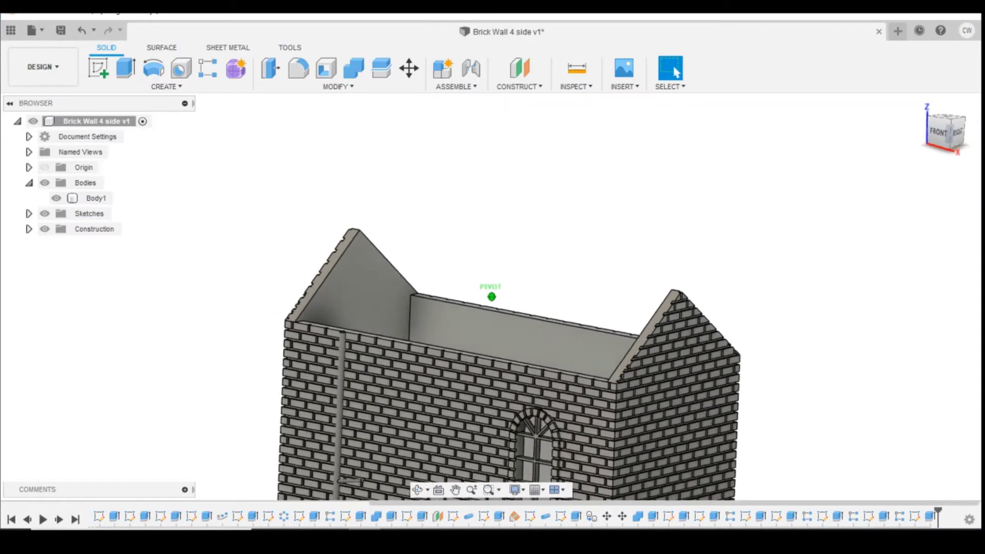
left_click(323, 262)
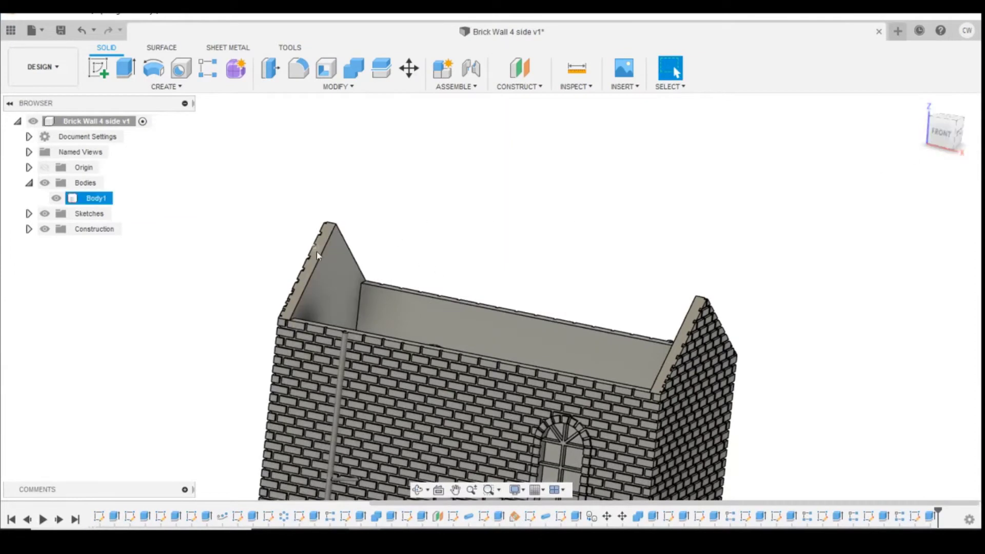
key("Escape")
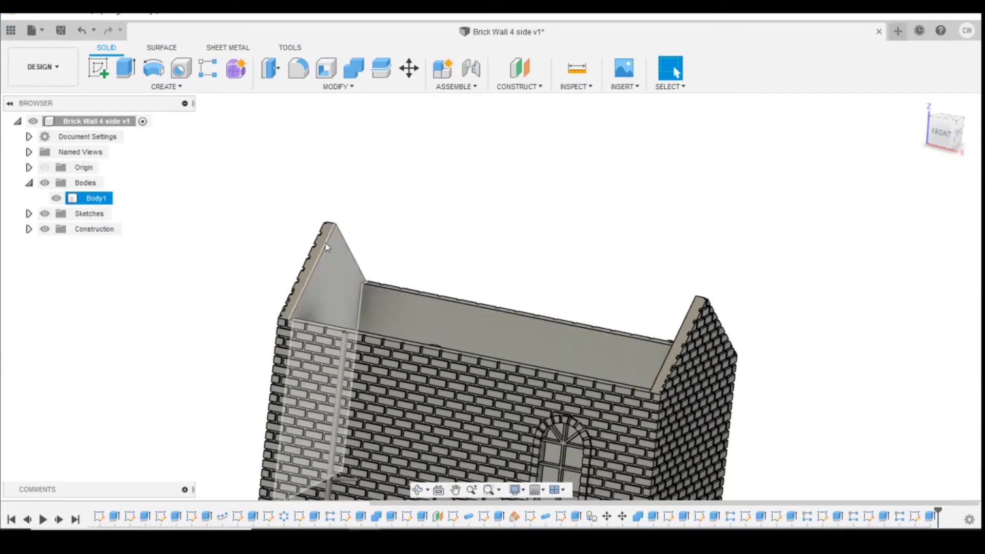
left_click(99, 69)
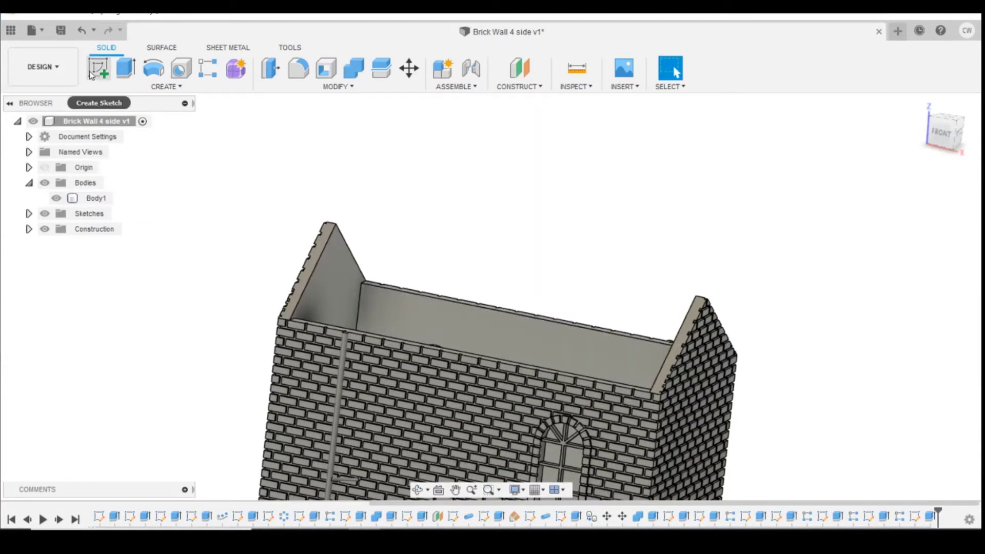
Sketch a 2-point rectangle outlining the roof on the roof-slope plane
left_click(318, 260)
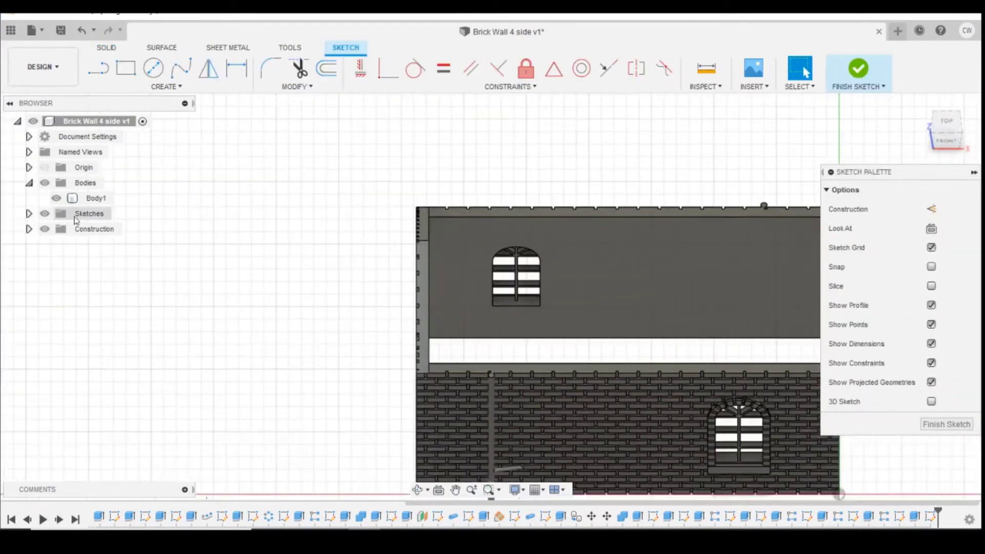
left_click(165, 86)
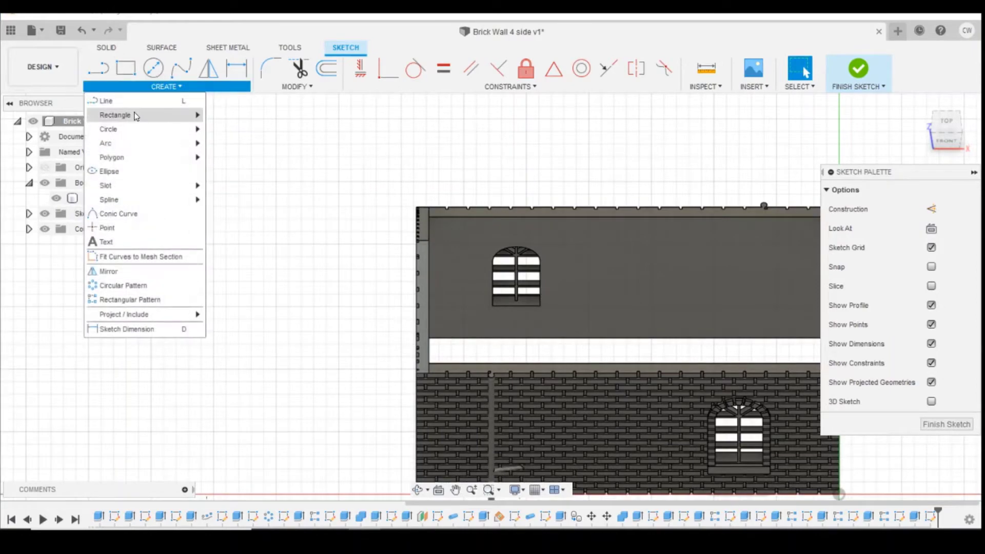
left_click(239, 112)
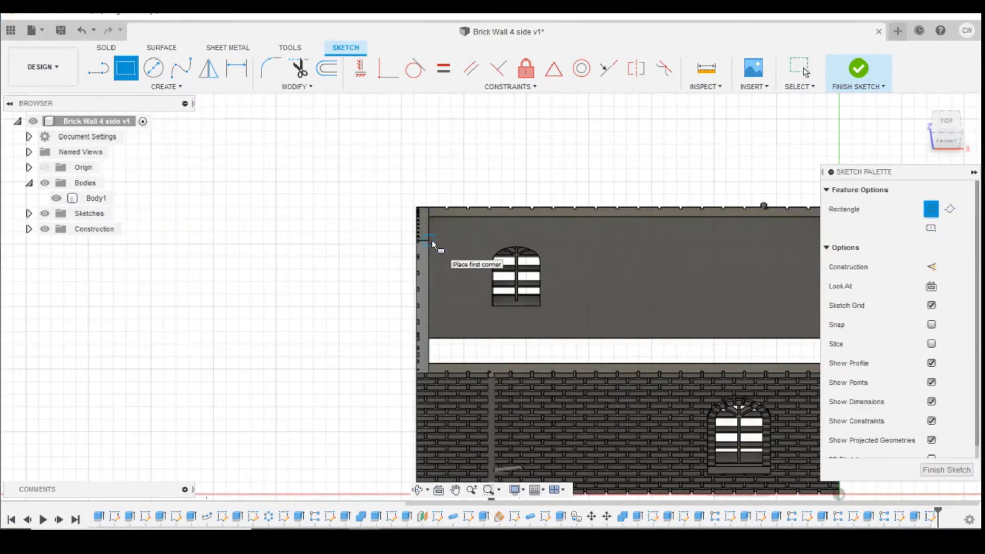
scroll(385, 244, "down", 2)
left_click(338, 245)
scroll(462, 254, "up", 4)
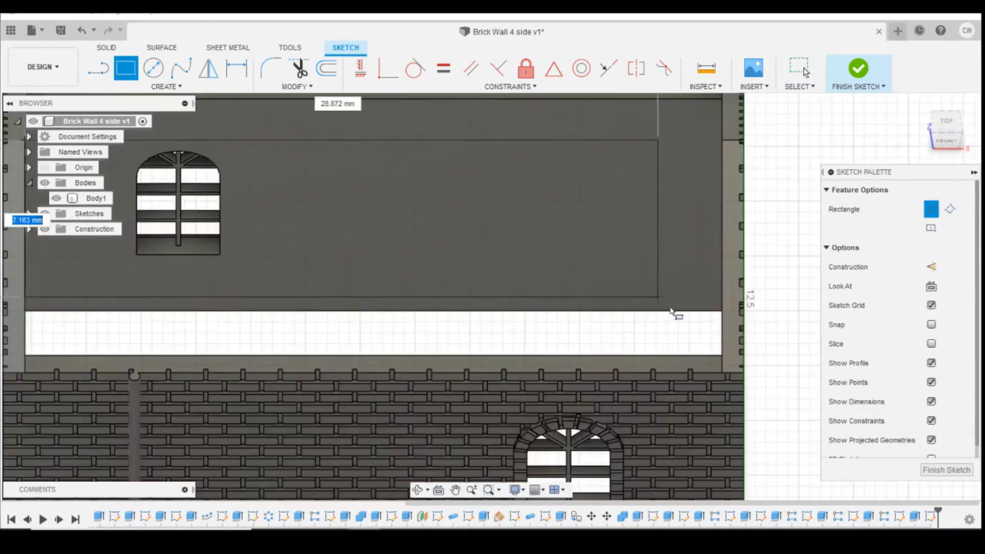
left_click(715, 363)
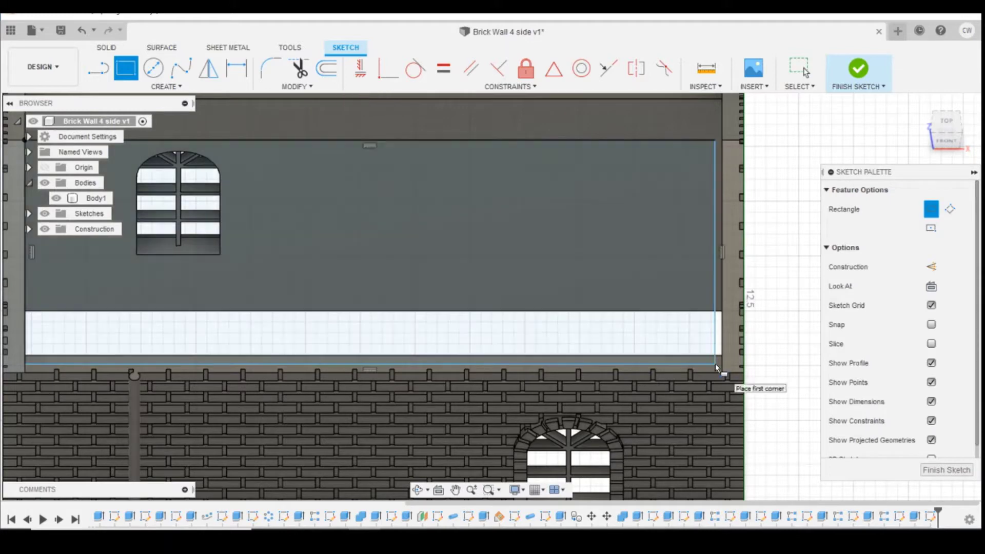
Make the rectangle's bottom-right corner coincident with the wall edge
left_click(387, 69)
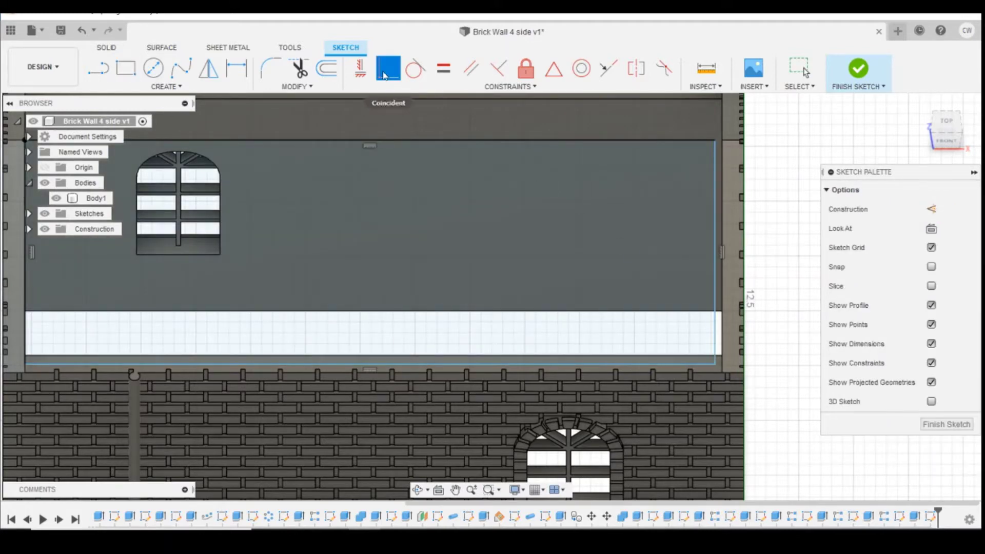
scroll(714, 370, "up", 2)
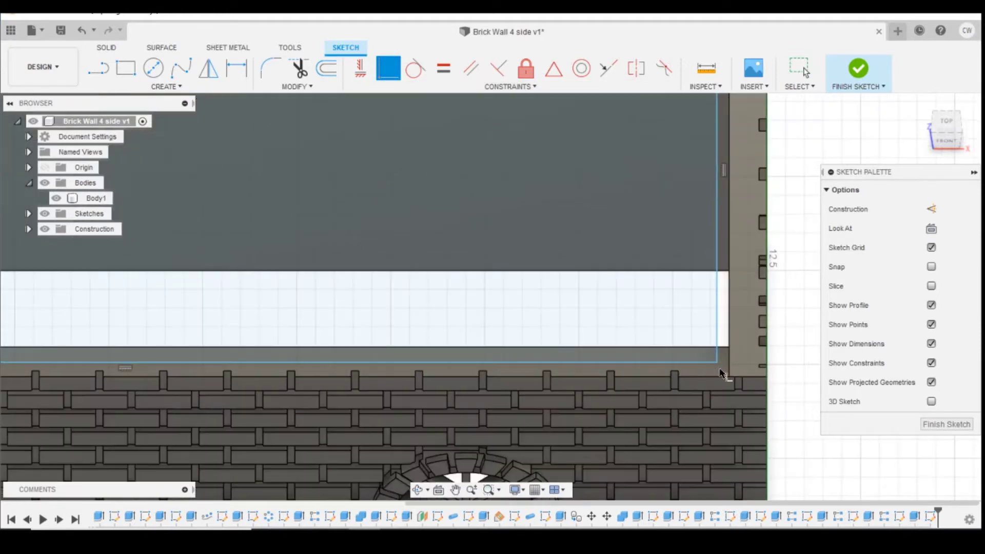
left_click(718, 363)
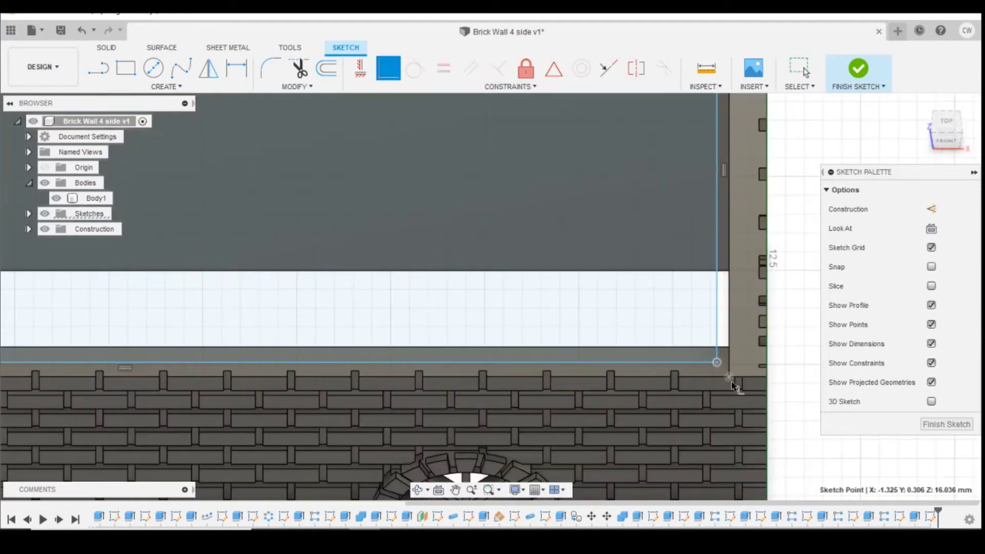
left_click(733, 381)
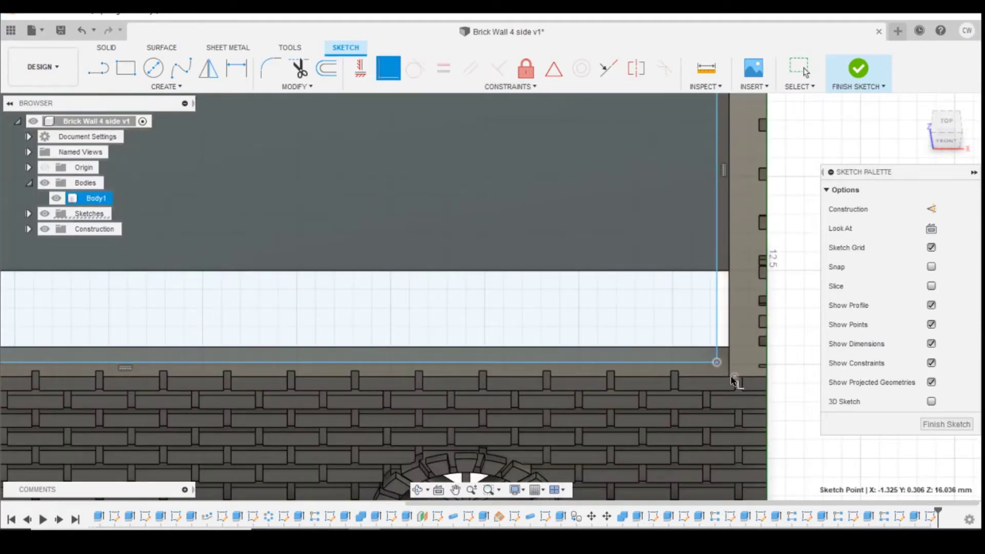
scroll(739, 389, "up", 2)
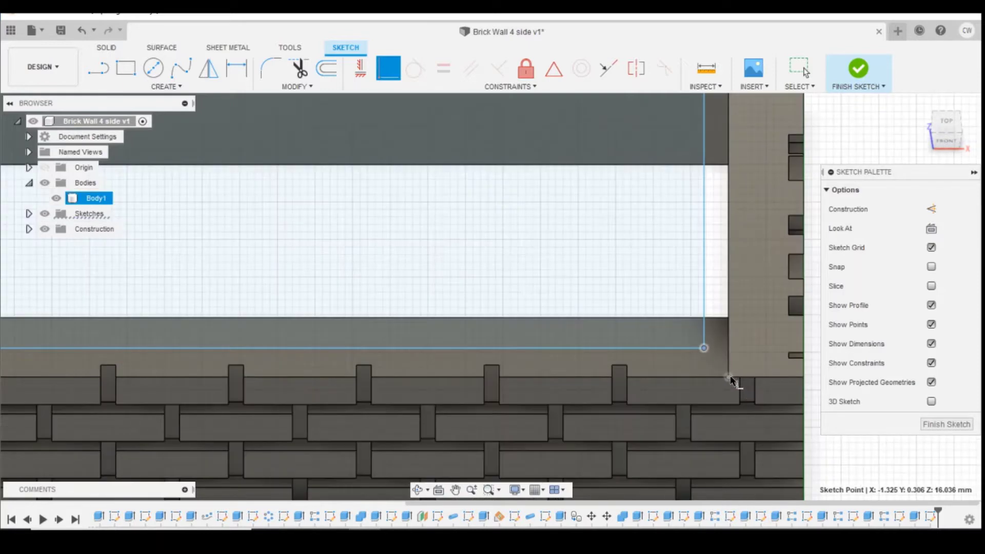
key("Escape")
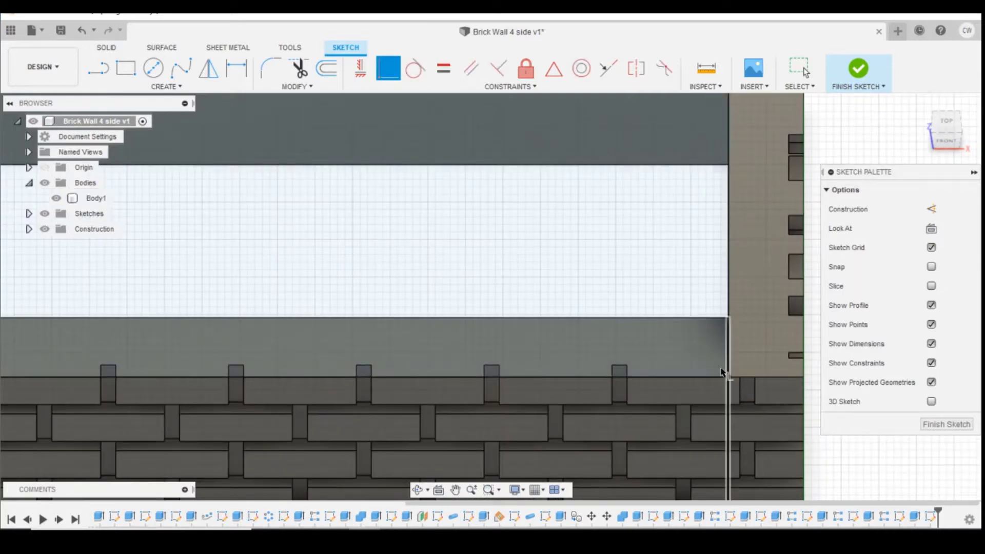
scroll(670, 307, "down", 3)
scroll(655, 260, "down", 3)
scroll(632, 231, "down", 2)
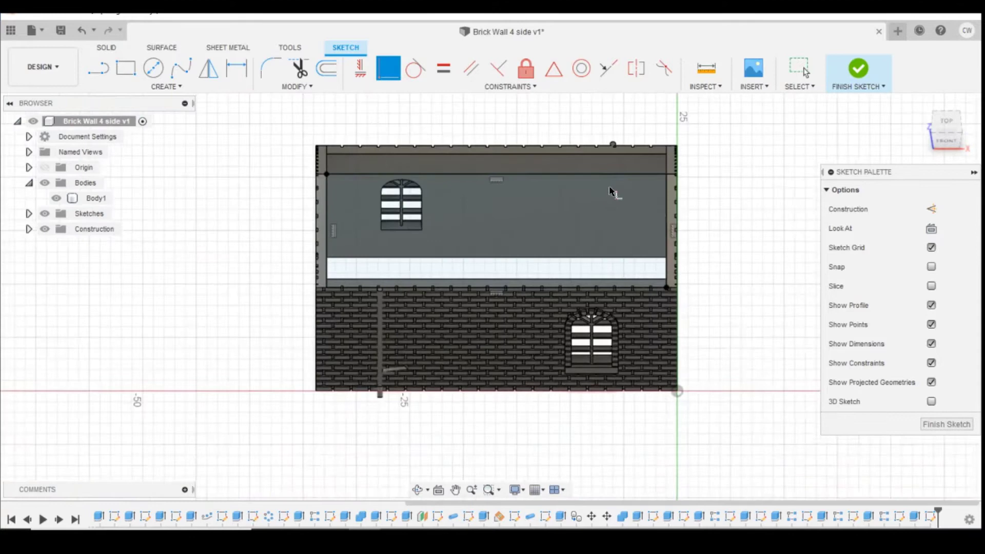
scroll(576, 214, "up", 2)
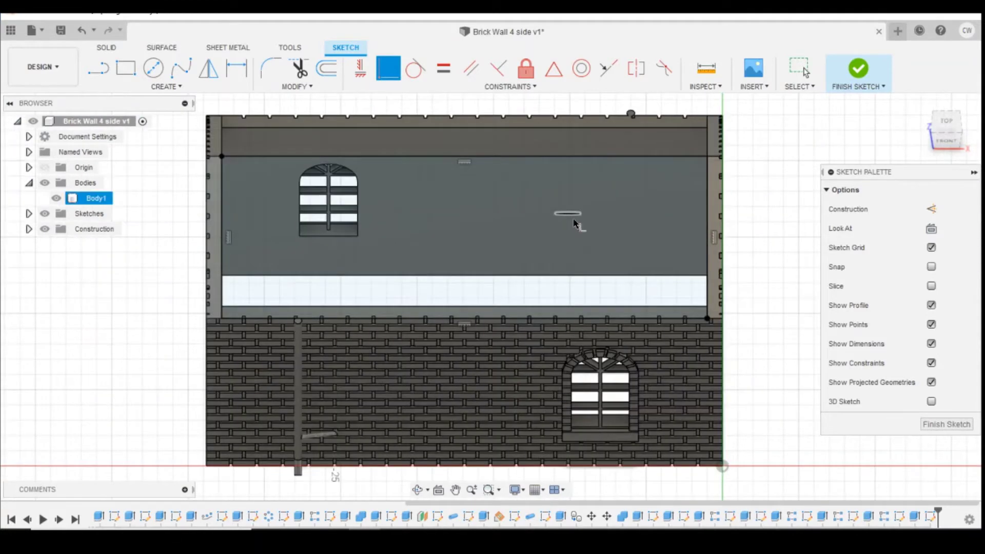
key("Escape")
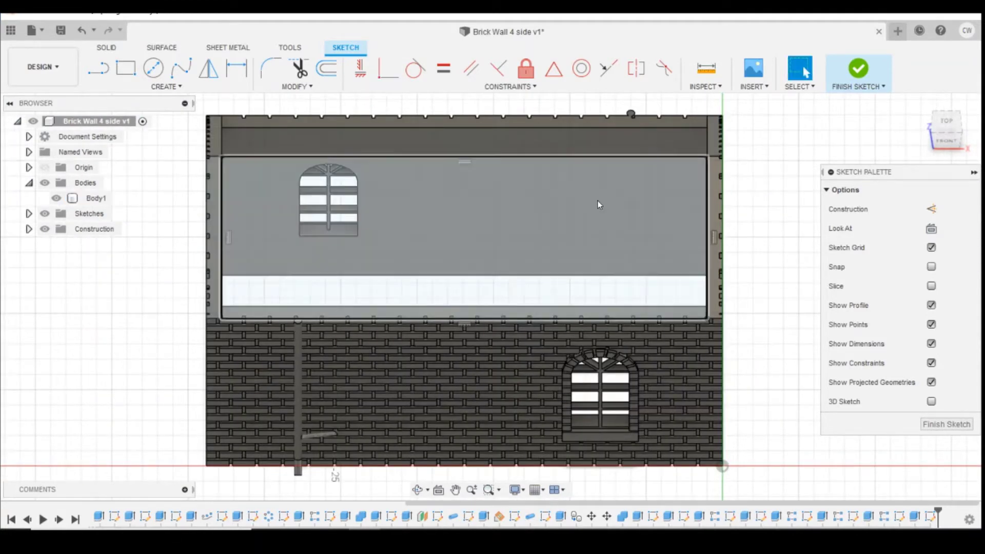
Extrude the roof rectangle -0.8 mm as a Join to the walls
left_click(598, 201)
right_click(597, 201)
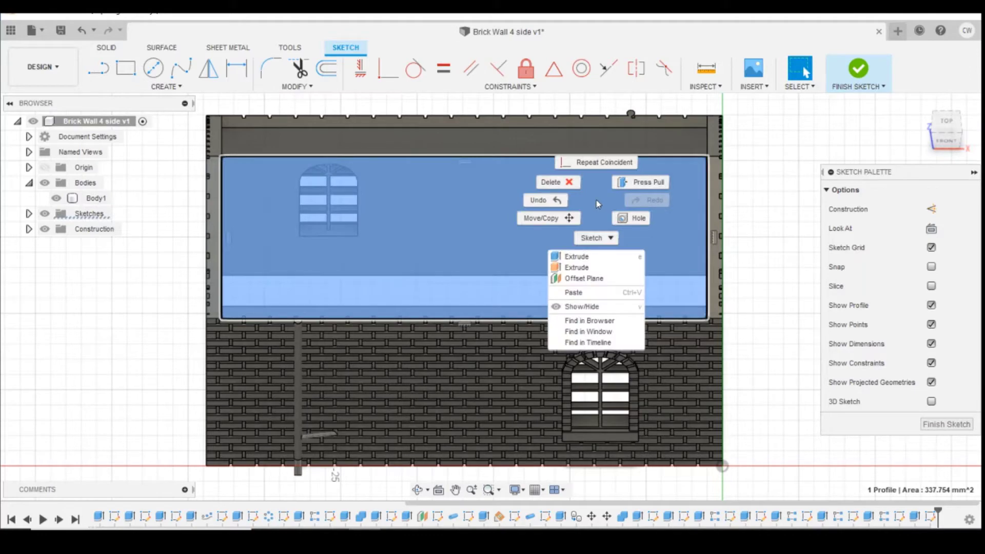
left_click(578, 257)
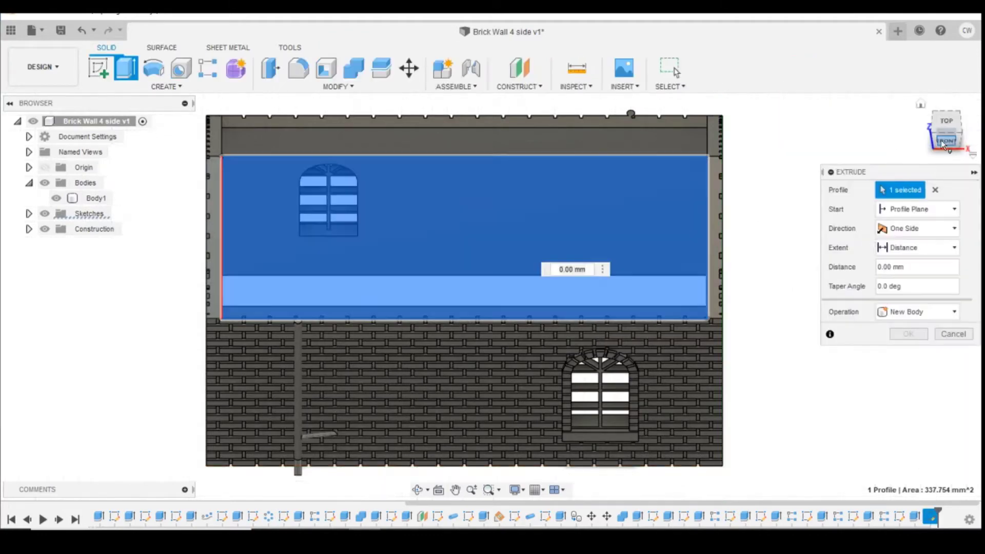
middle_click_drag(462, 235, 471, 239, "shift")
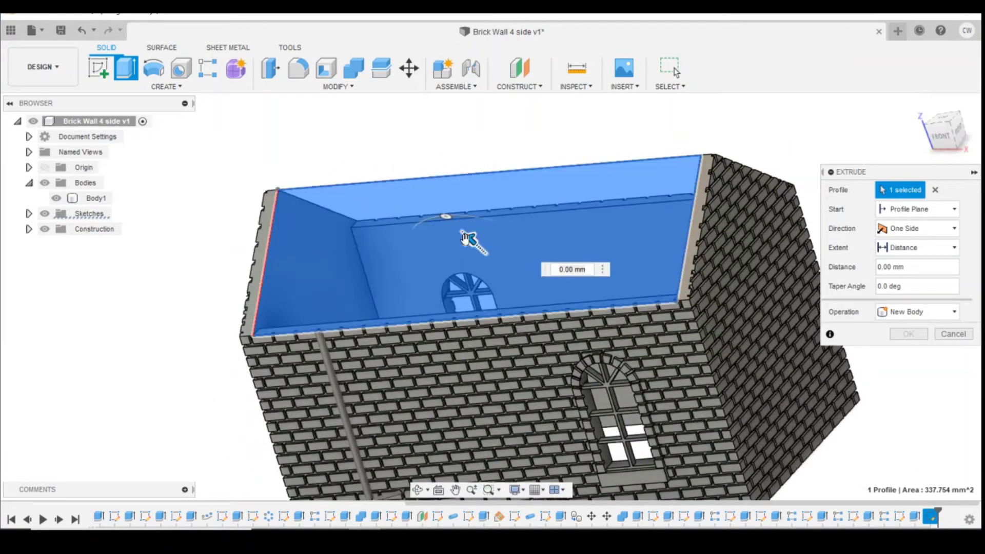
left_click_drag(470, 240, 479, 246)
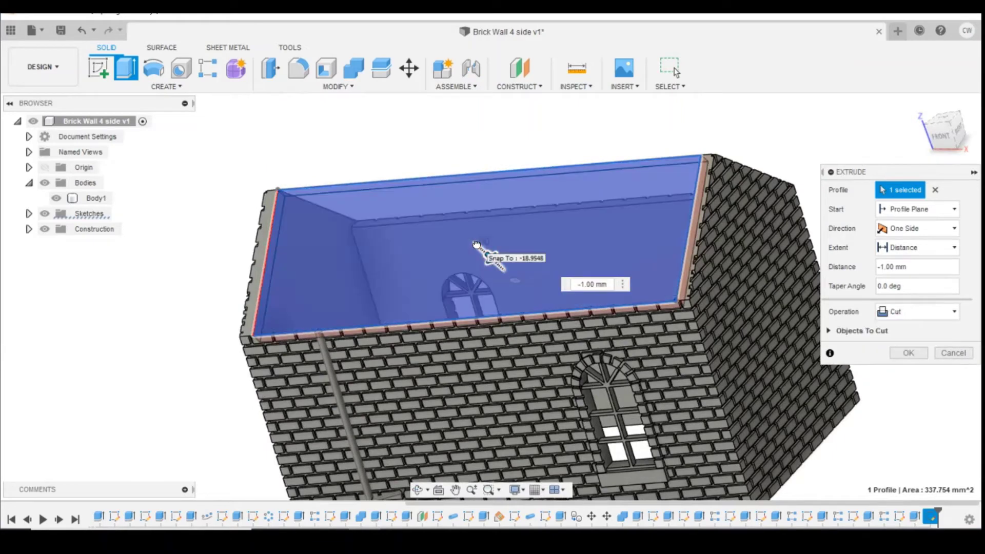
left_click(918, 312)
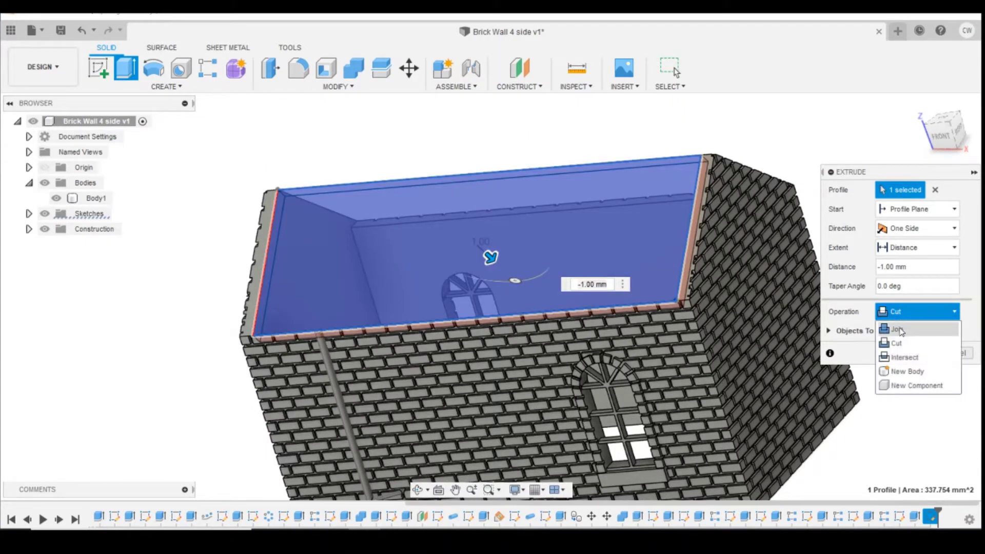
left_click(905, 322)
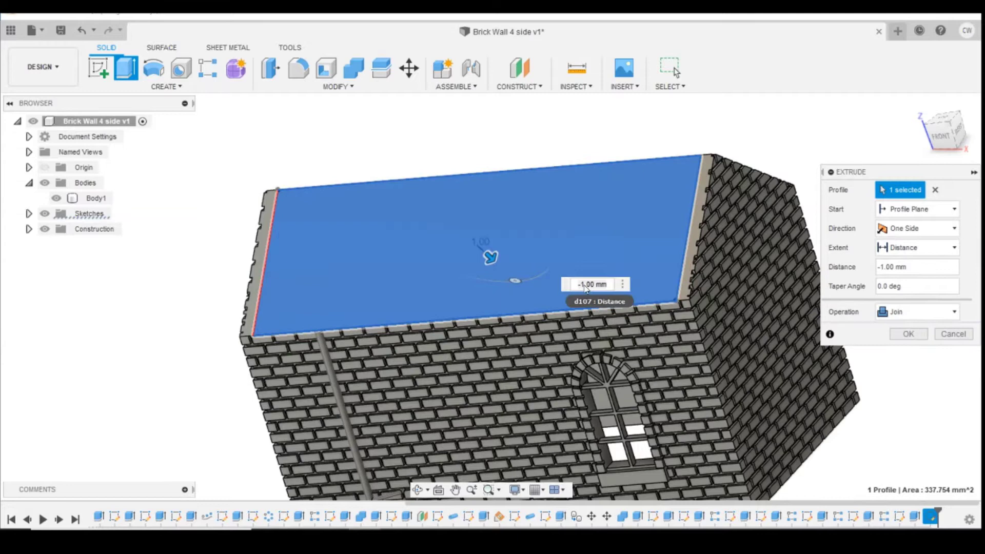
left_click(587, 285)
double_click(592, 284)
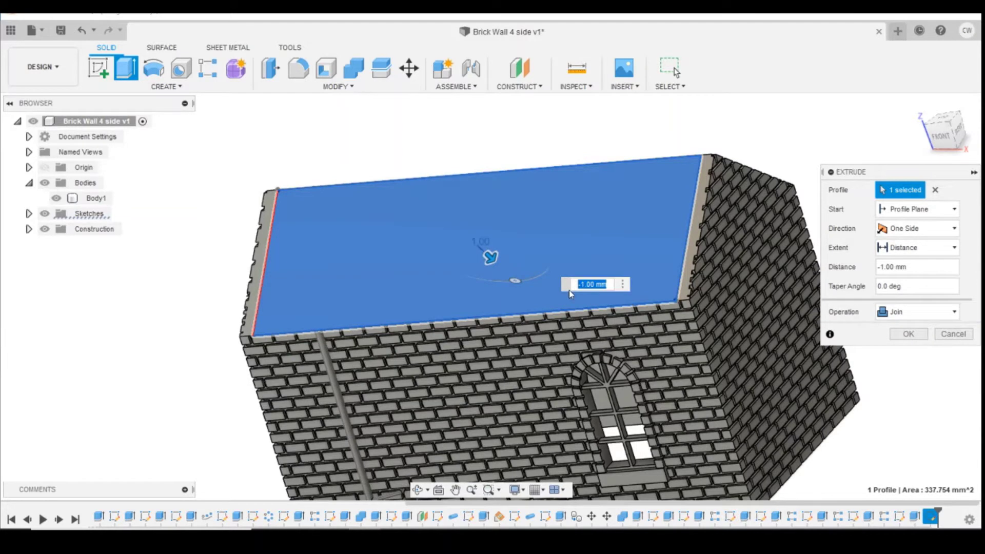
type("-0.8")
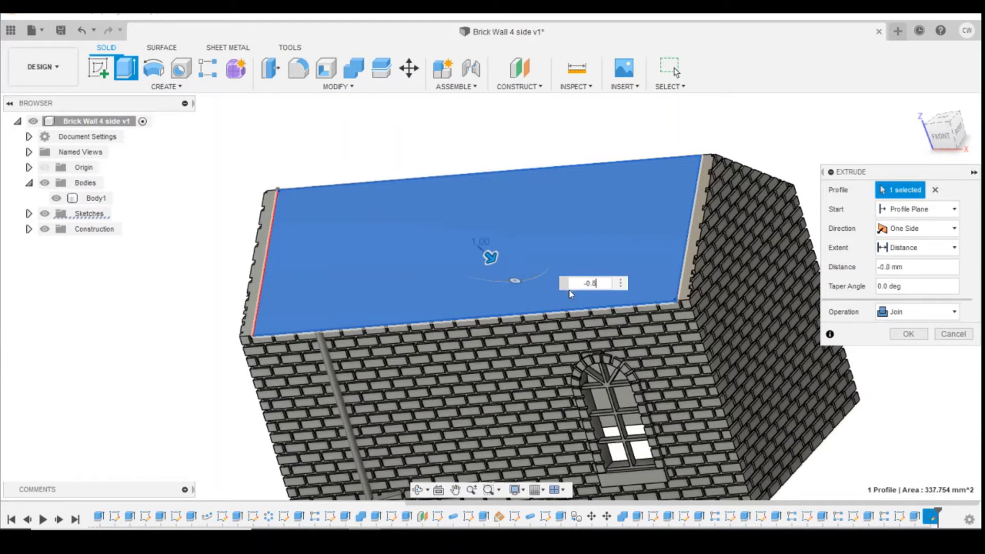
key("Return")
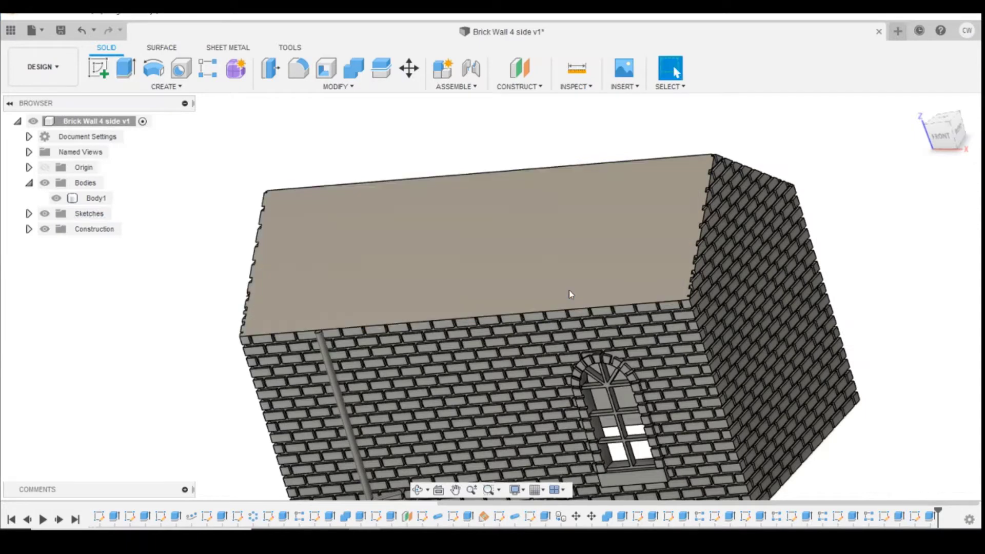
On a wall-face sketch, draw a rectangle from the wall corner to the opposite corner and select it
left_click(962, 117)
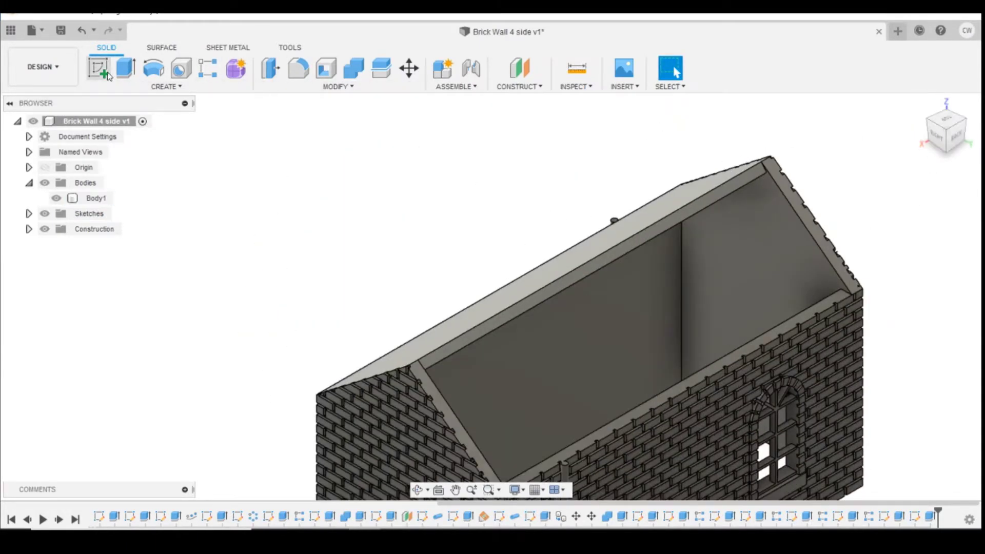
left_click(101, 68)
left_click(433, 388)
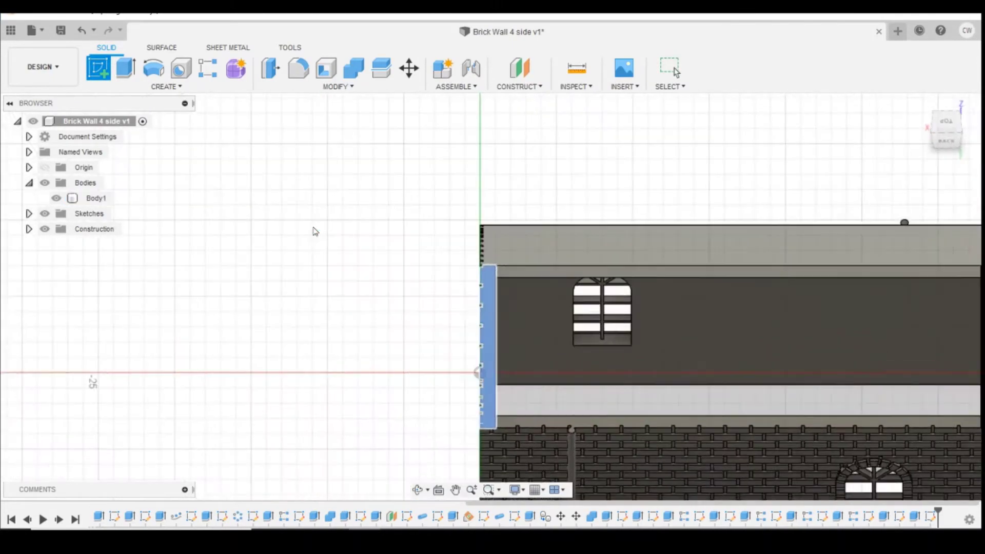
key("r")
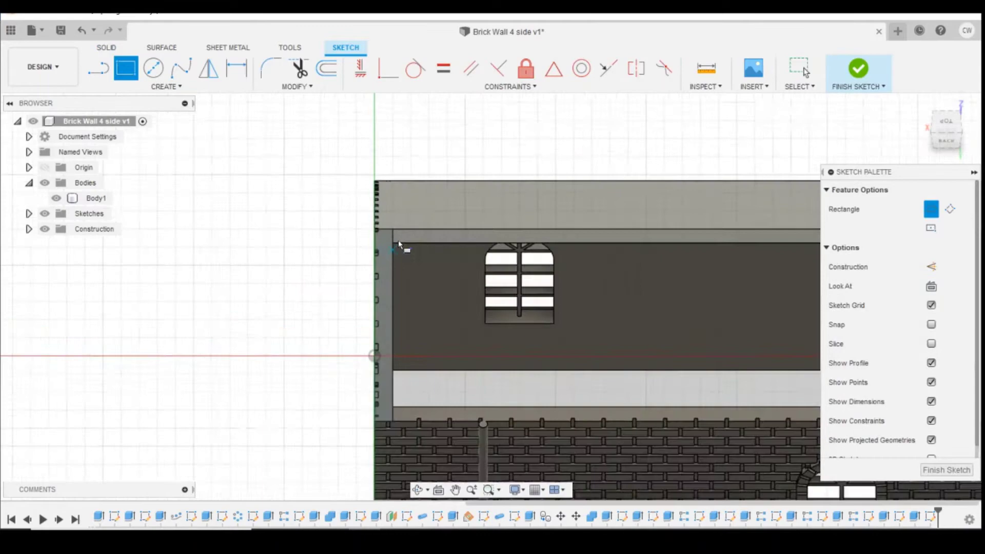
scroll(404, 243, "up", 3)
left_click(397, 235)
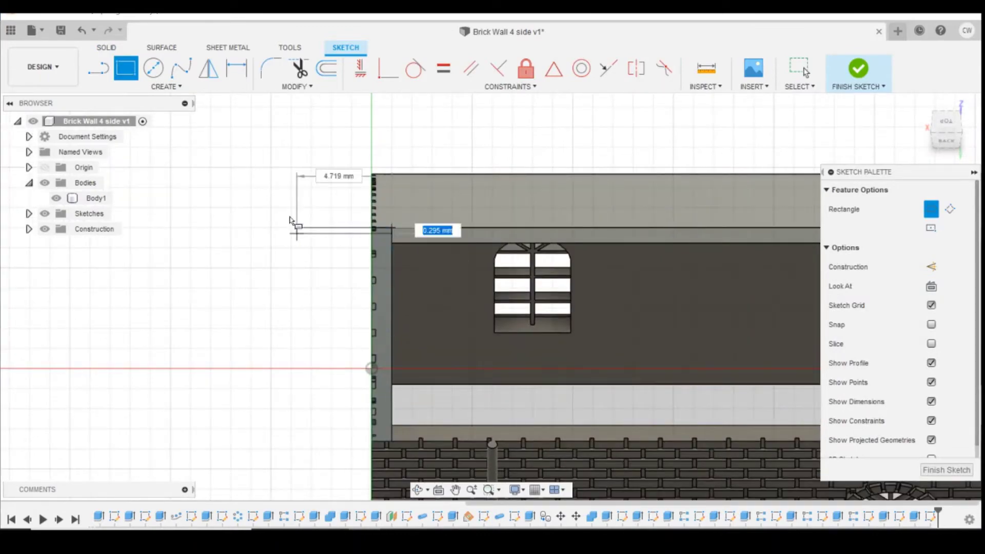
scroll(397, 235, "down", 4)
scroll(608, 312, "up", 6)
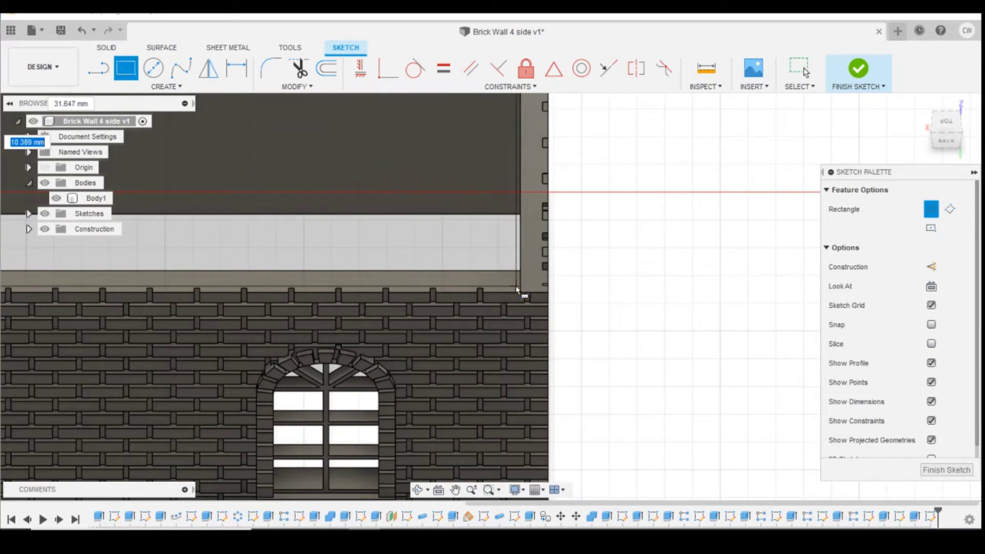
left_click(510, 287)
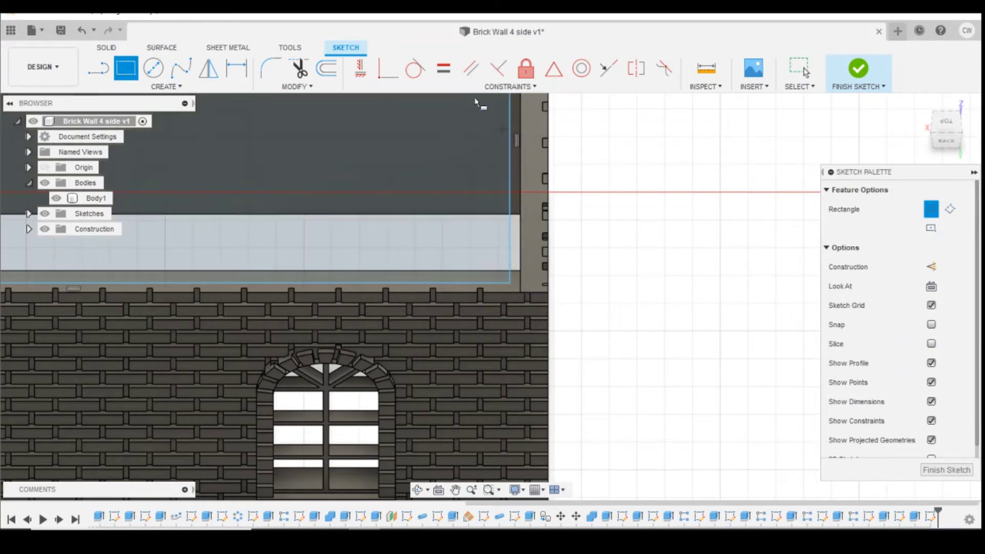
left_click(389, 69)
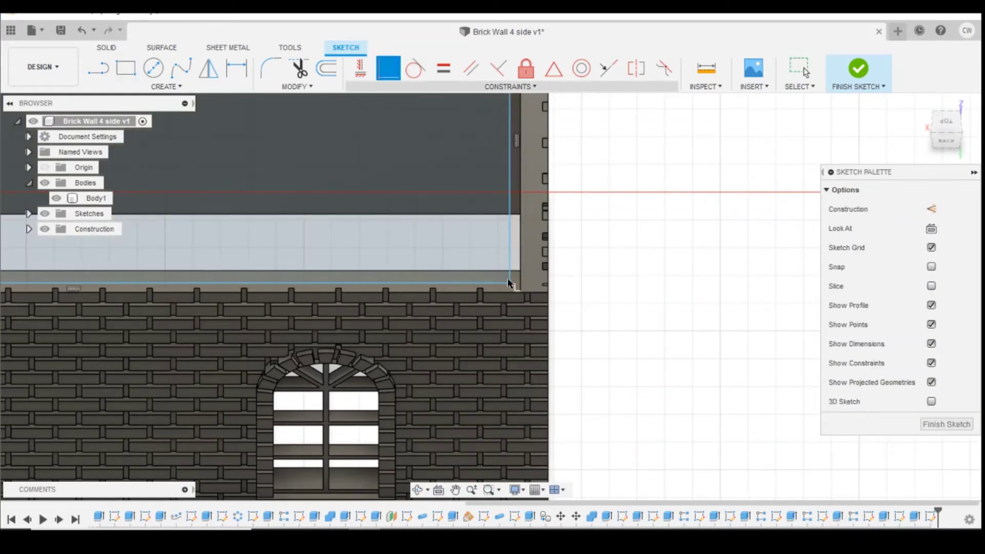
scroll(508, 283, "up", 2)
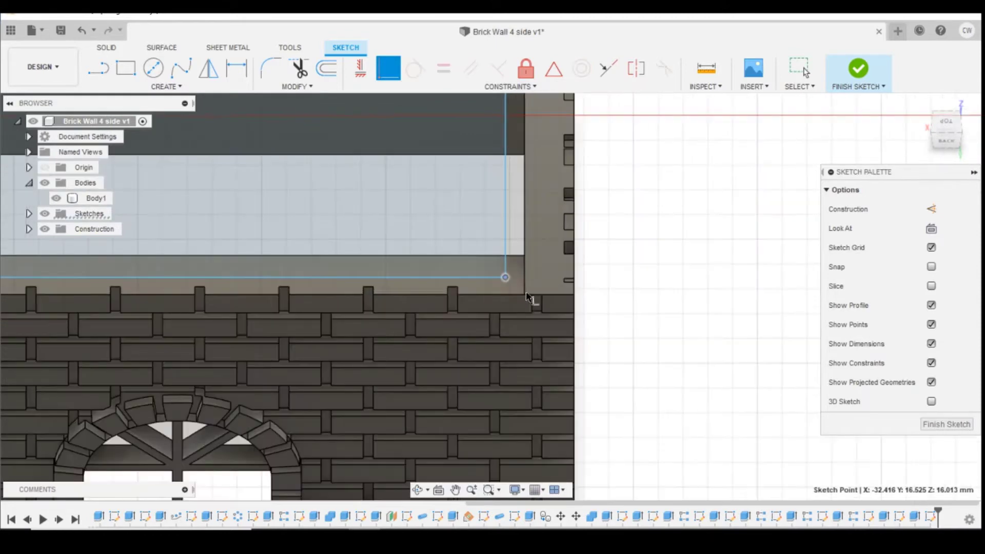
scroll(530, 299, "up", 2)
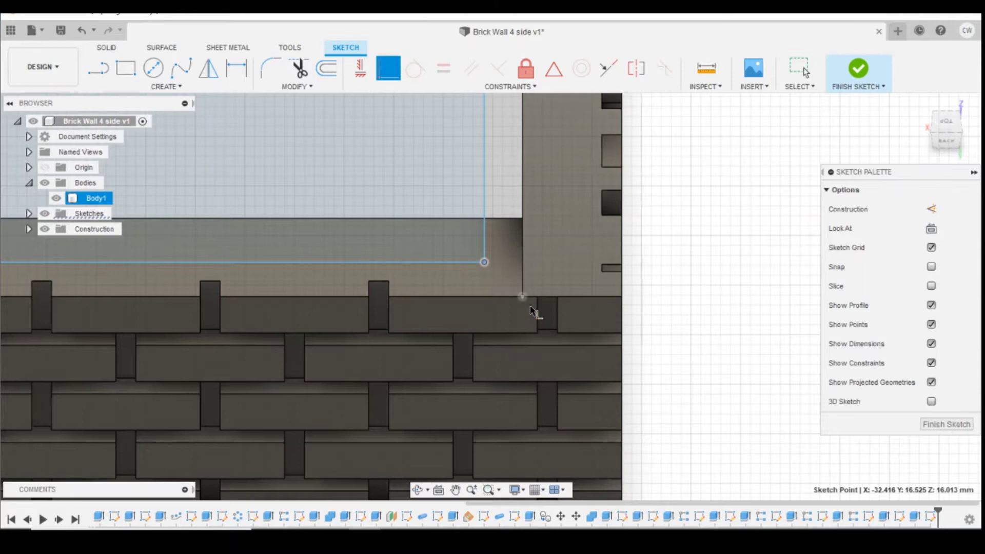
scroll(532, 311, "down", 5)
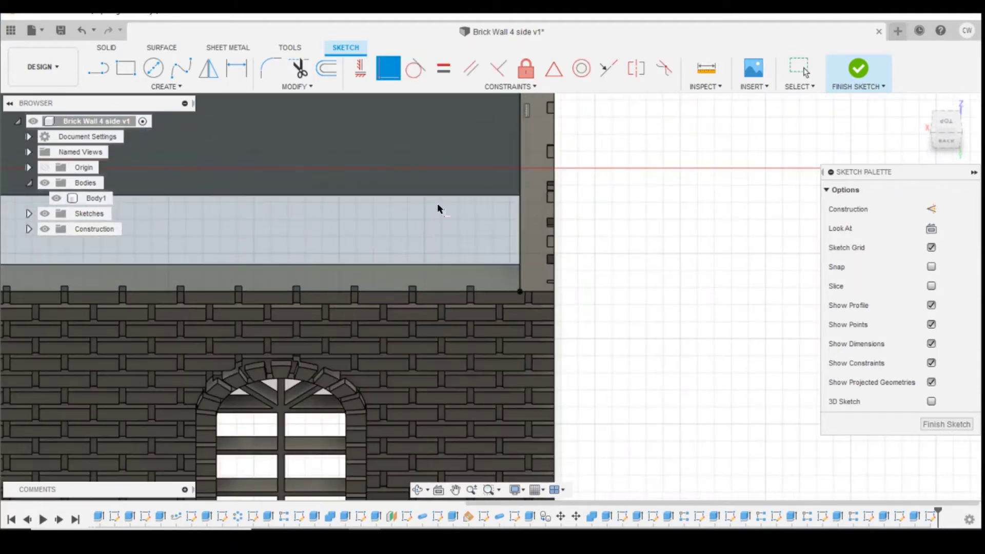
left_click(439, 204)
scroll(439, 205, "down", 2)
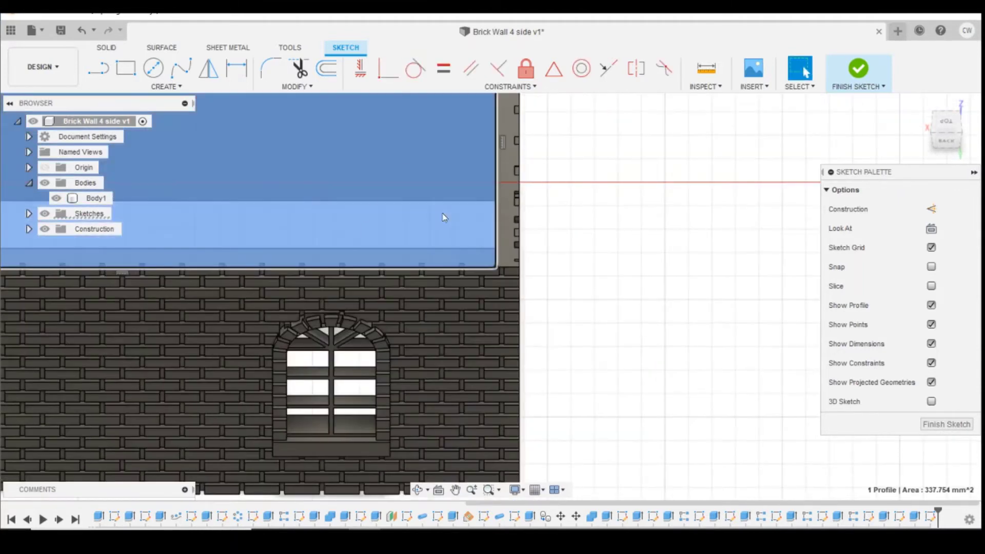
Extrude the selected rectangle -0.8 mm into a thin panel, Extrude23
right_click(443, 254)
left_click(435, 272)
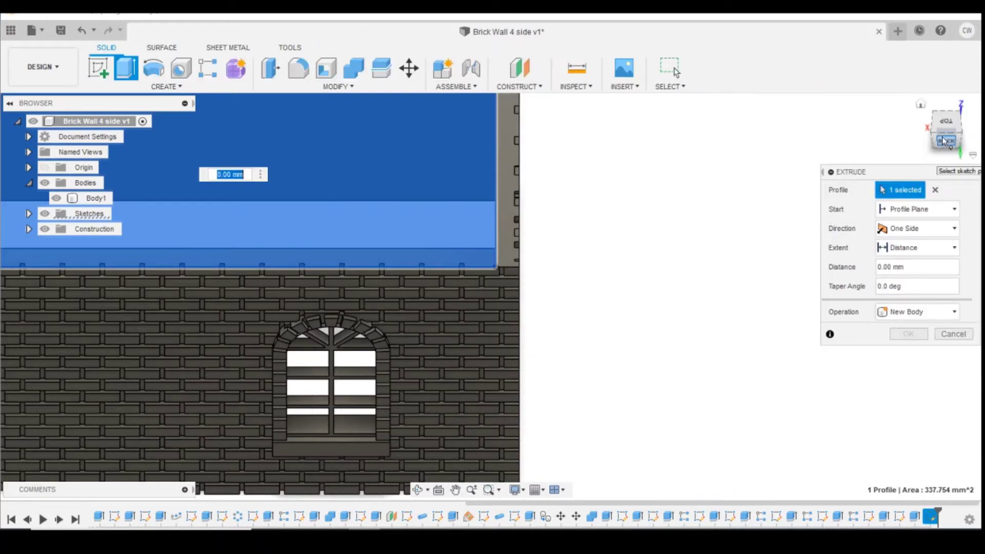
middle_click_drag(129, 140, 177, 200, "shift")
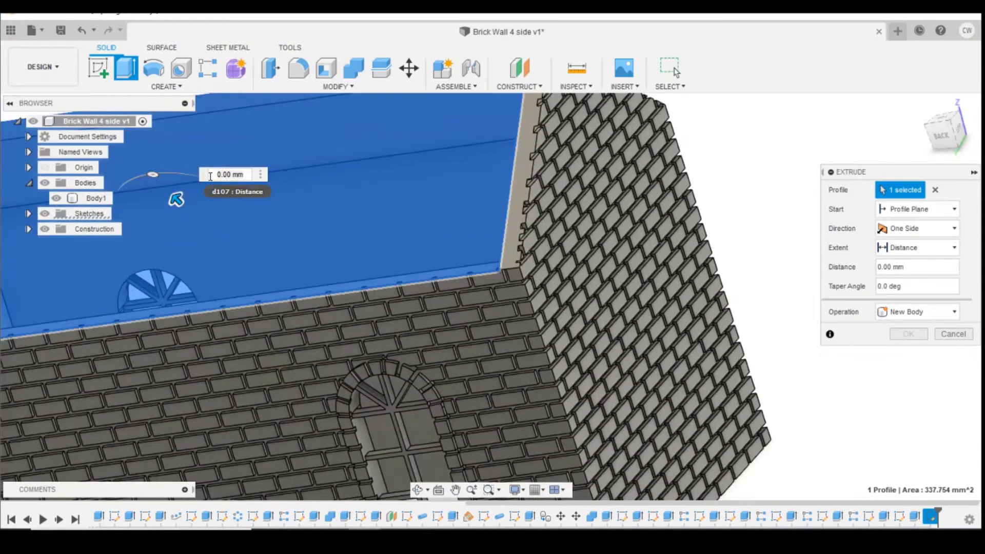
type("-0")
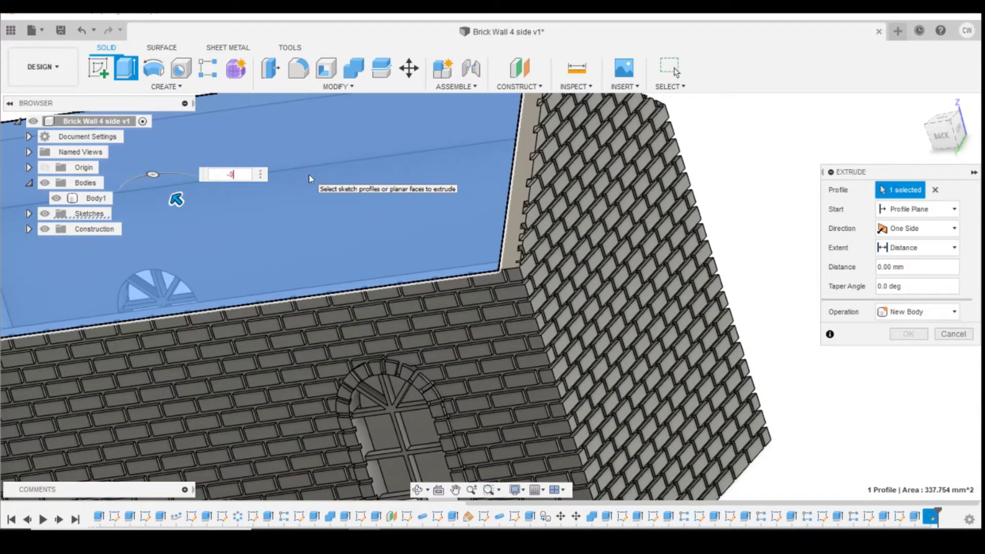
type(".8")
key("Return")
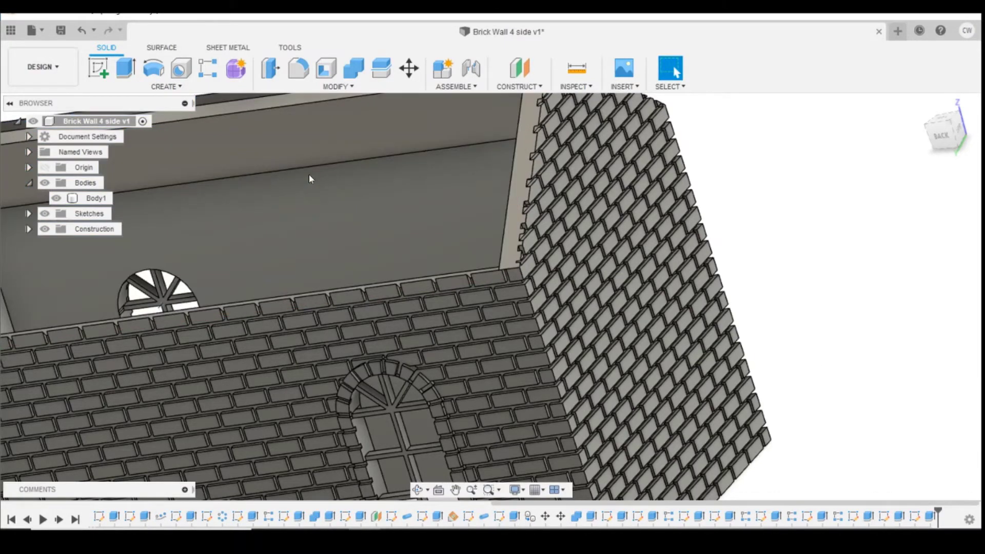
Edit Extrude23 from the timeline, switching its operation to Join
left_click(898, 462)
left_click(934, 517)
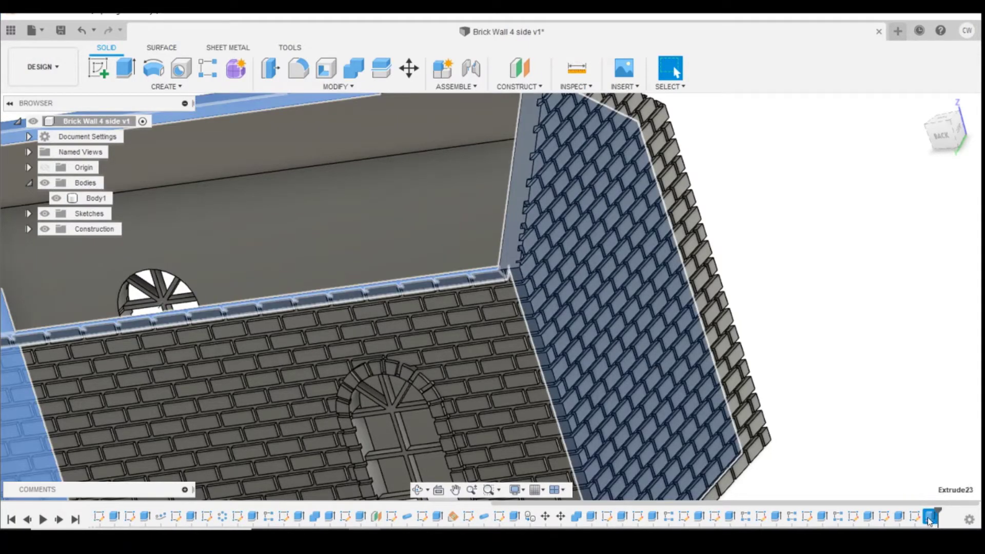
right_click(932, 519)
left_click(908, 392)
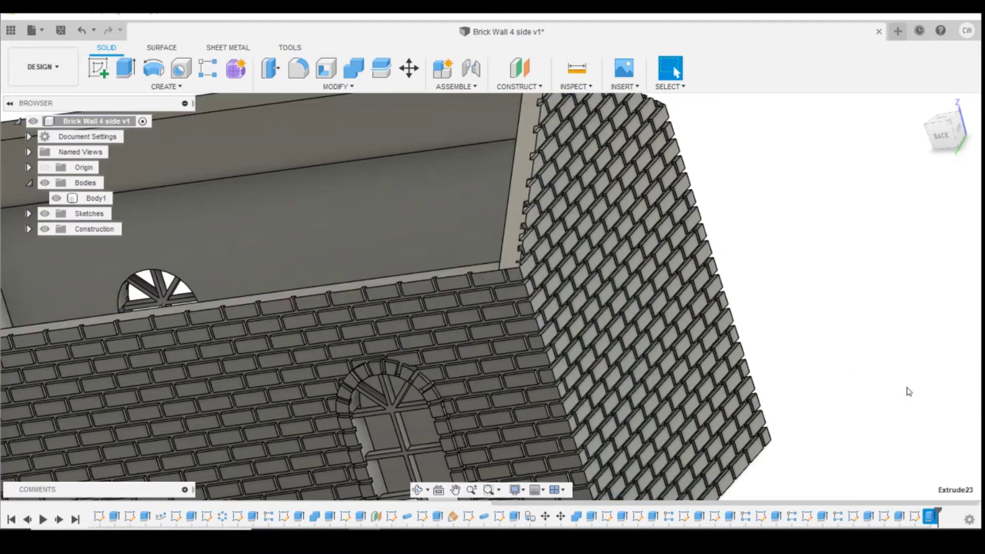
left_click(908, 311)
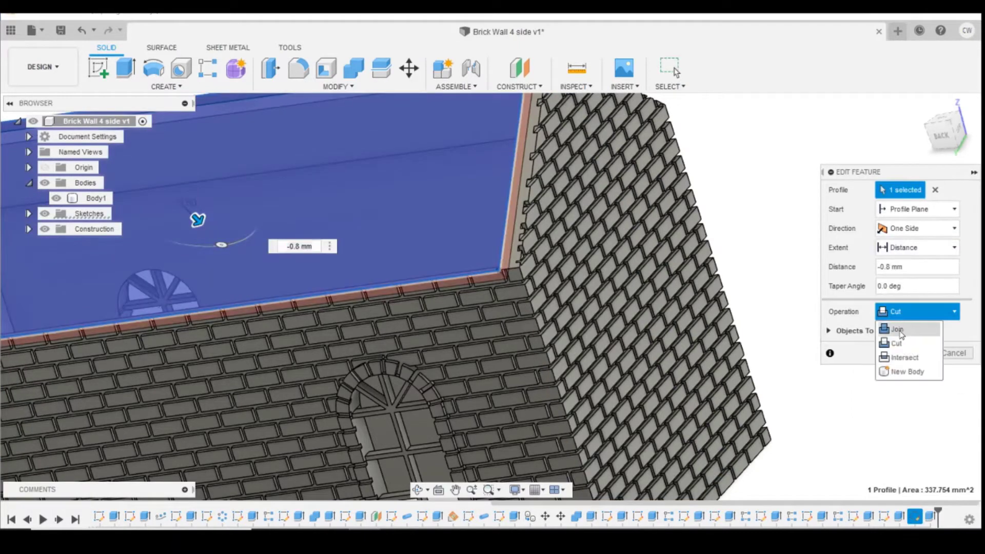
left_click(901, 334)
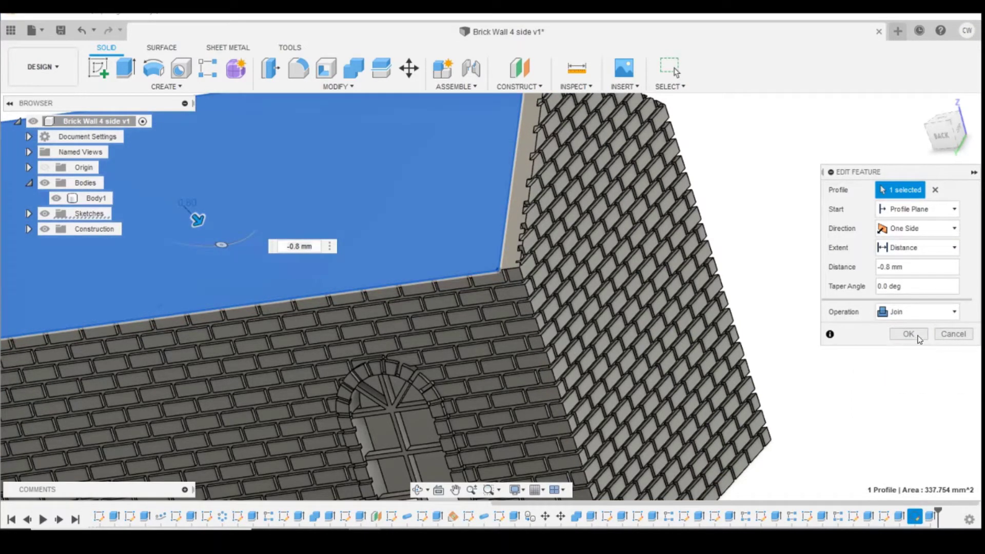
left_click(909, 334)
scroll(820, 288, "up", 5)
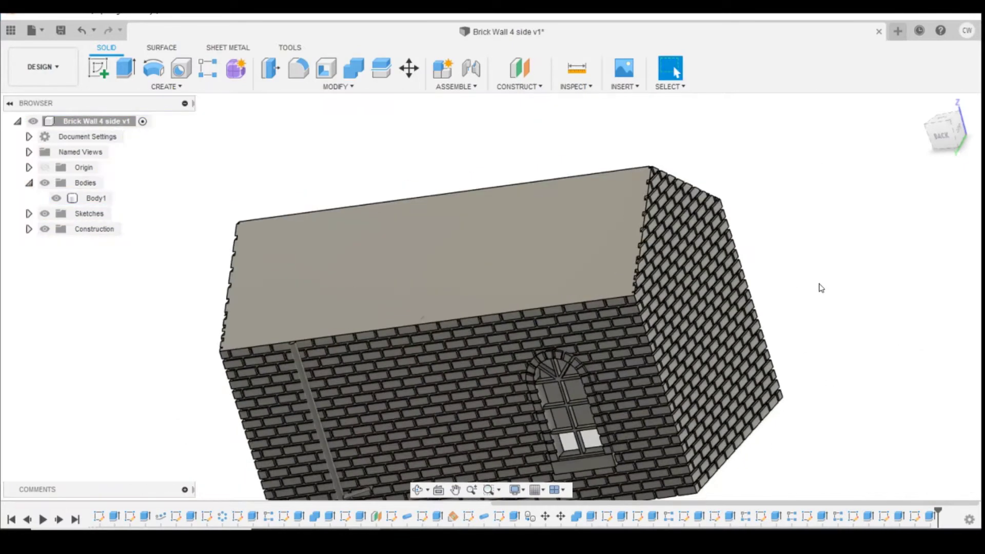
Orbit to a new angle on the house and select Body1
mouse_move(945, 133)
mouse_move(952, 138)
left_mouse_down()
mouse_move(952, 123)
mouse_move(924, 147)
left_mouse_up()
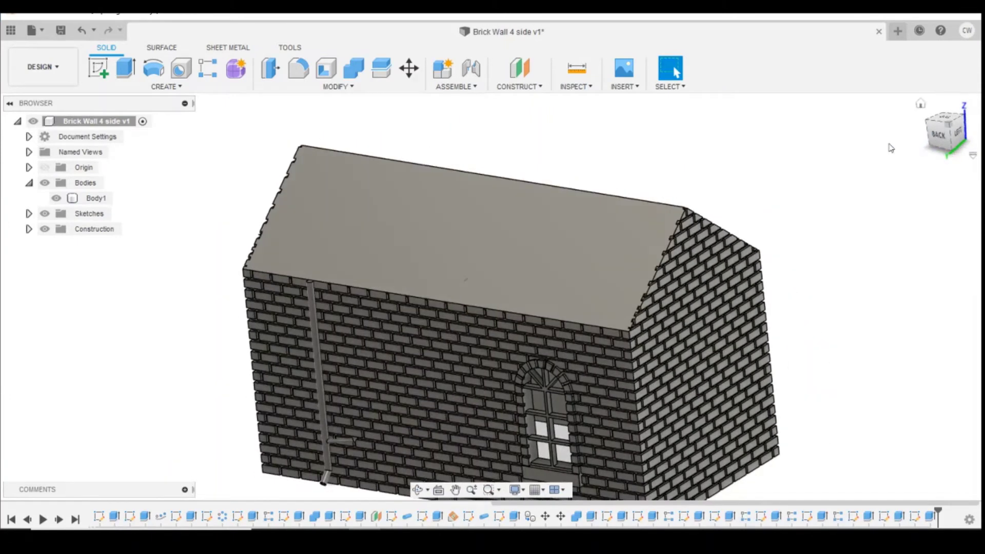
left_click(735, 273)
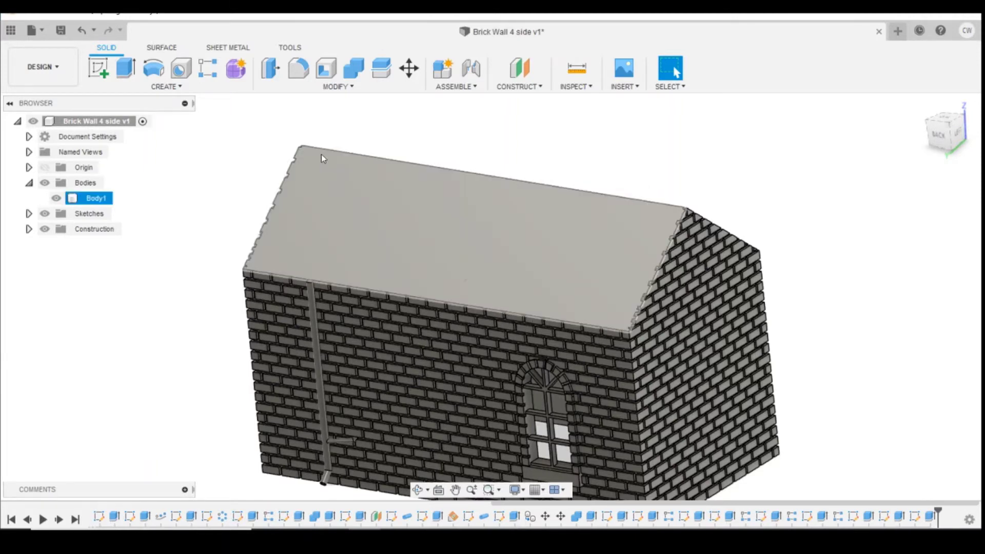
Create a Plane at Angle on the roof ridge edge, tilted 30° in the Left view
left_click(523, 84)
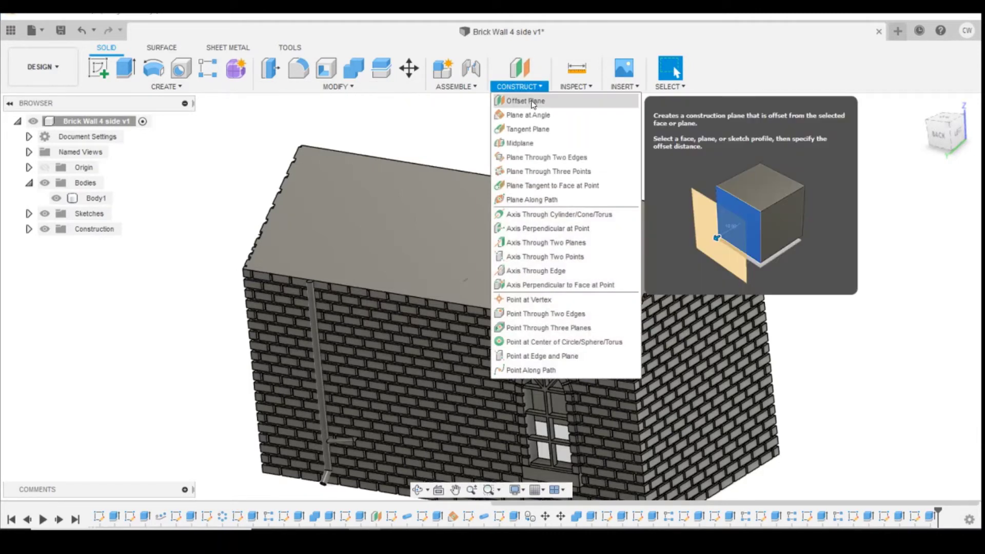
left_click(531, 115)
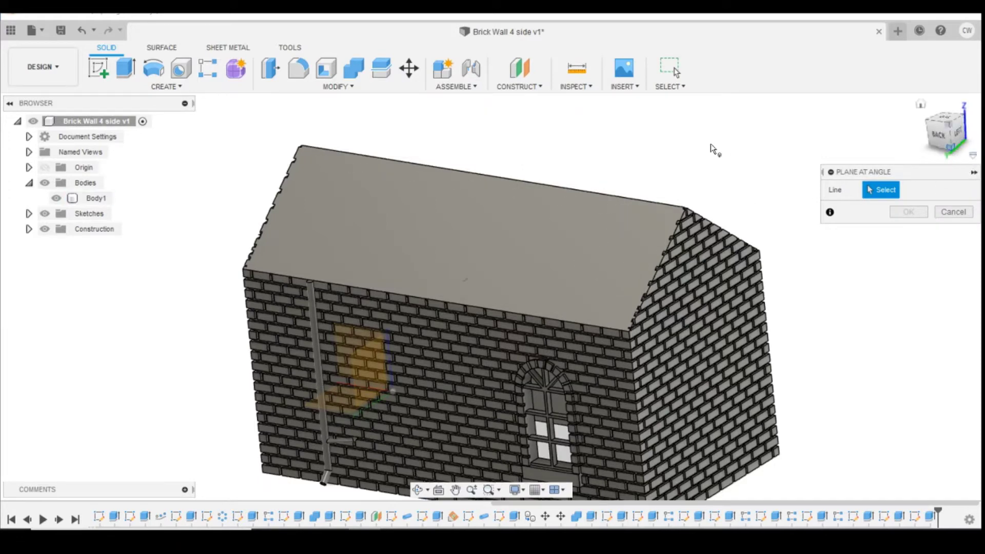
left_click(543, 182)
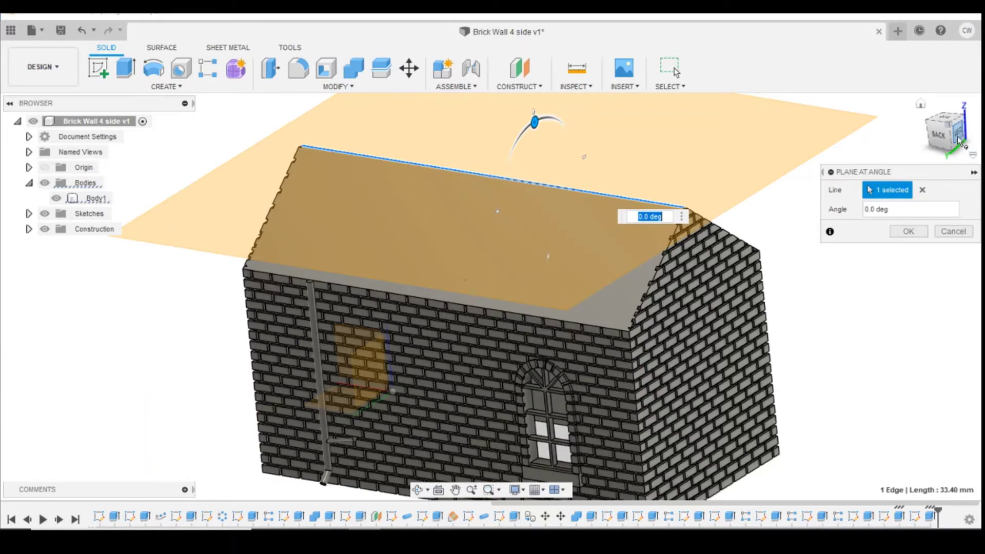
left_click_drag(958, 143, 949, 139)
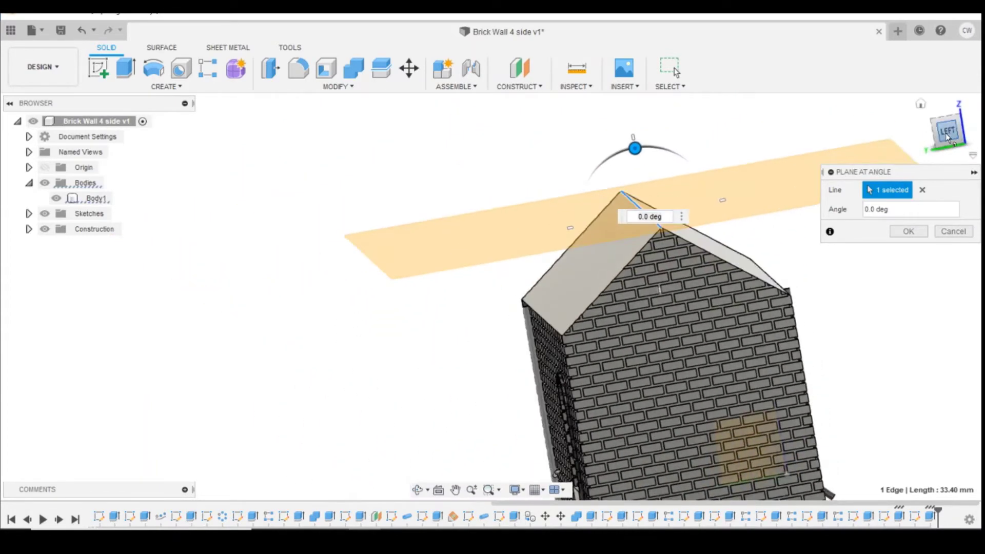
left_click(949, 139)
left_click_drag(661, 170, 622, 191)
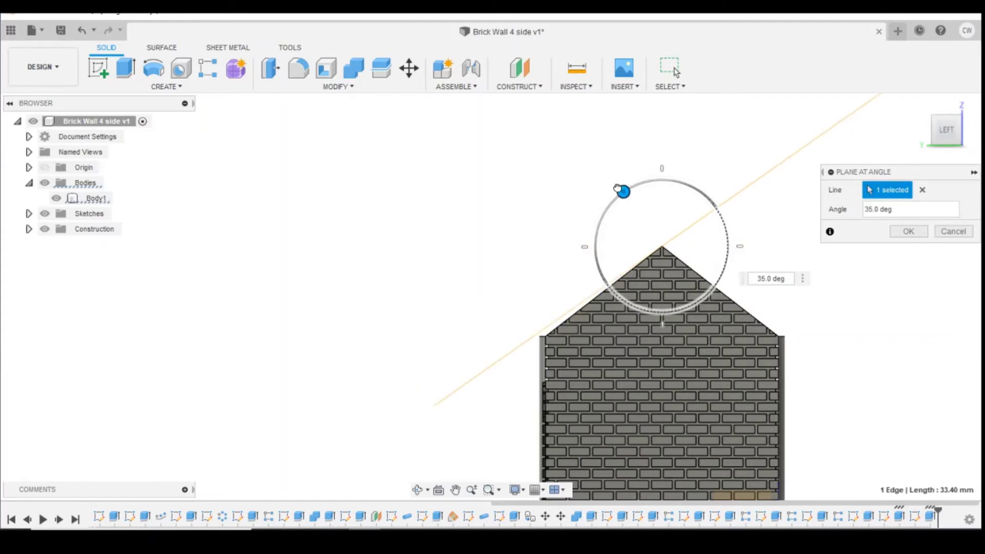
scroll(635, 225, "up", 3)
left_click_drag(610, 188, 615, 185)
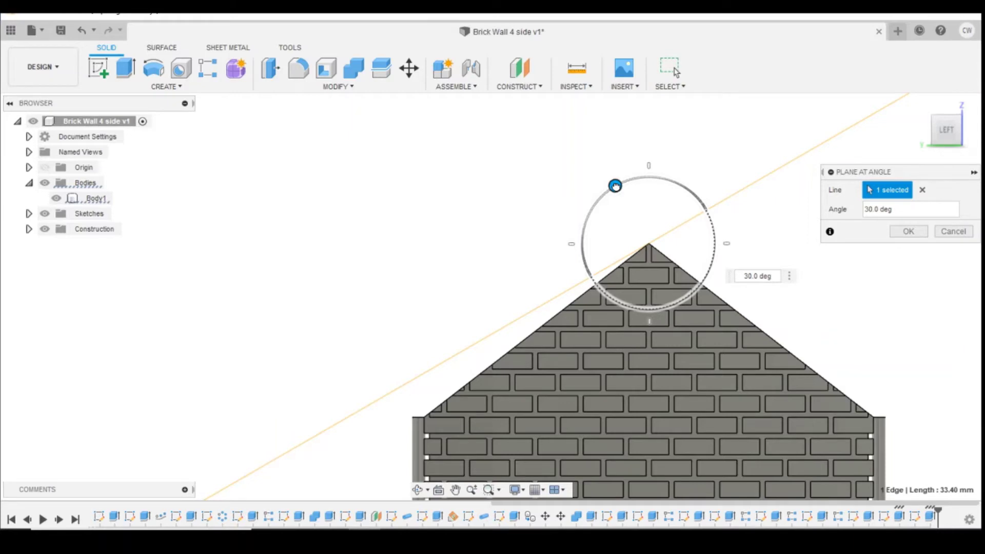
left_click_drag(614, 185, 616, 186)
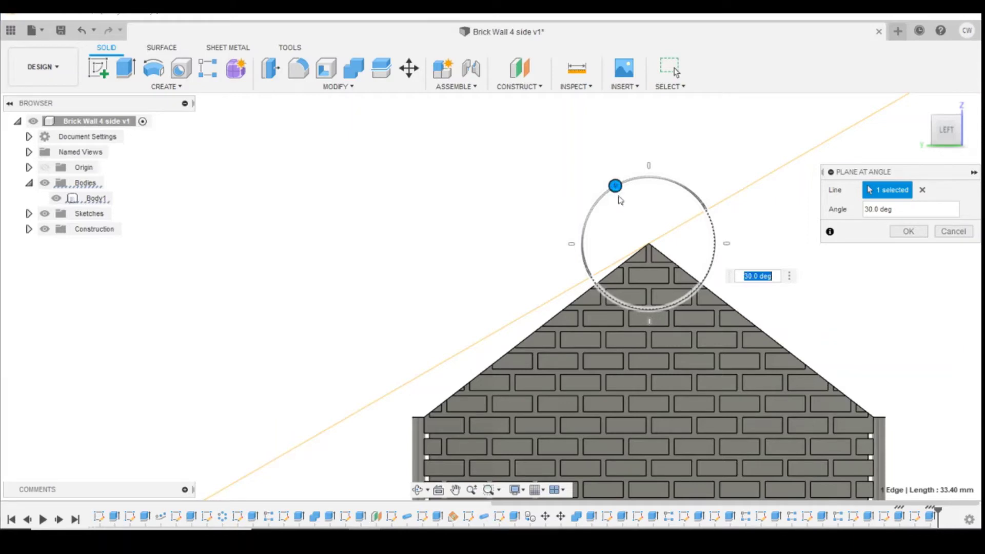
left_click(910, 231)
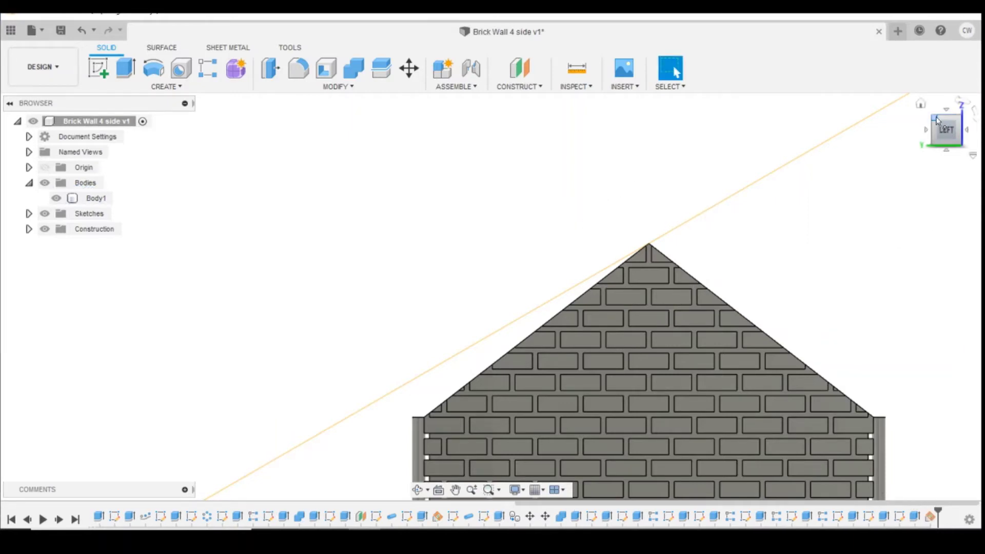
left_click_drag(937, 121, 933, 133)
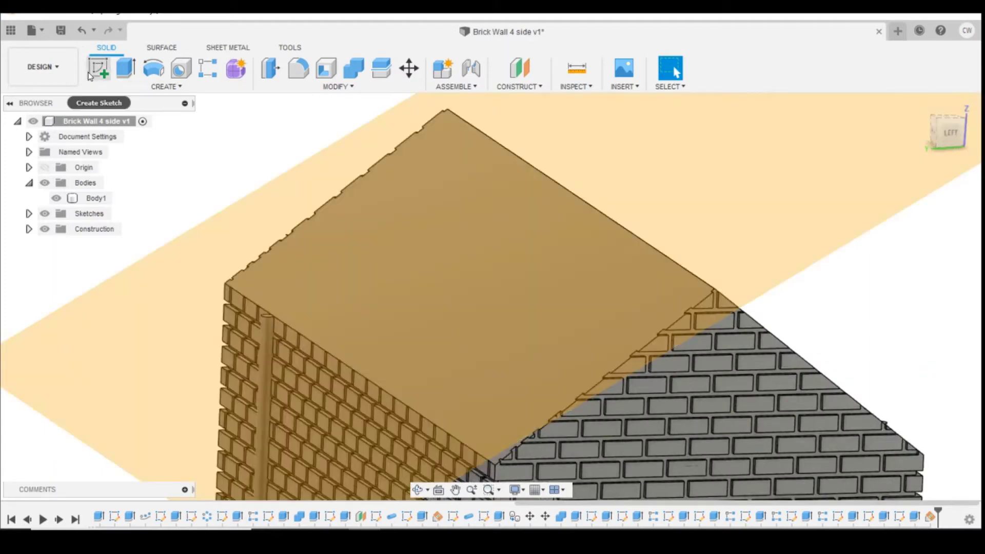
Start a new sketch on the angled construction plane, zoomed in on the roof face
left_click(99, 69)
left_click(656, 277)
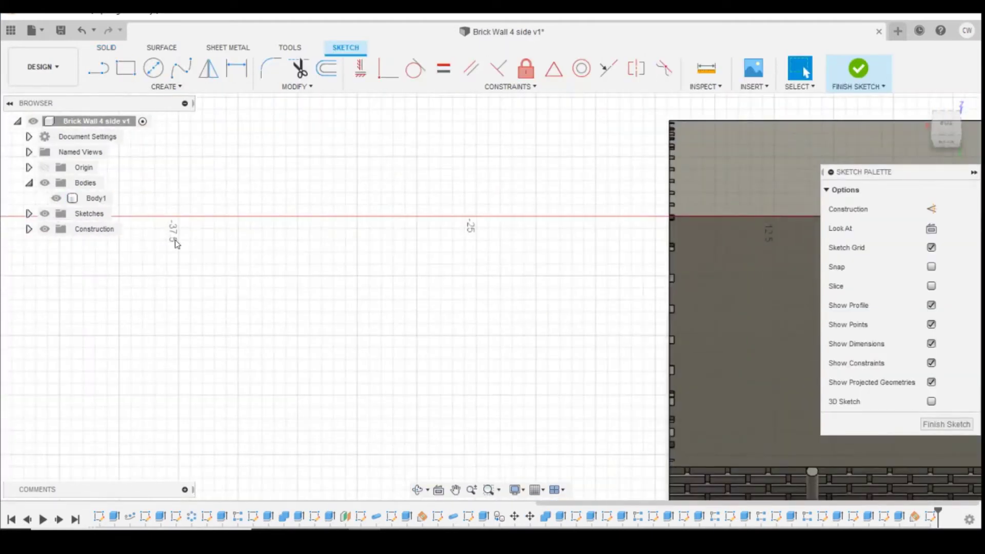
middle_click_drag(471, 226, 415, 177)
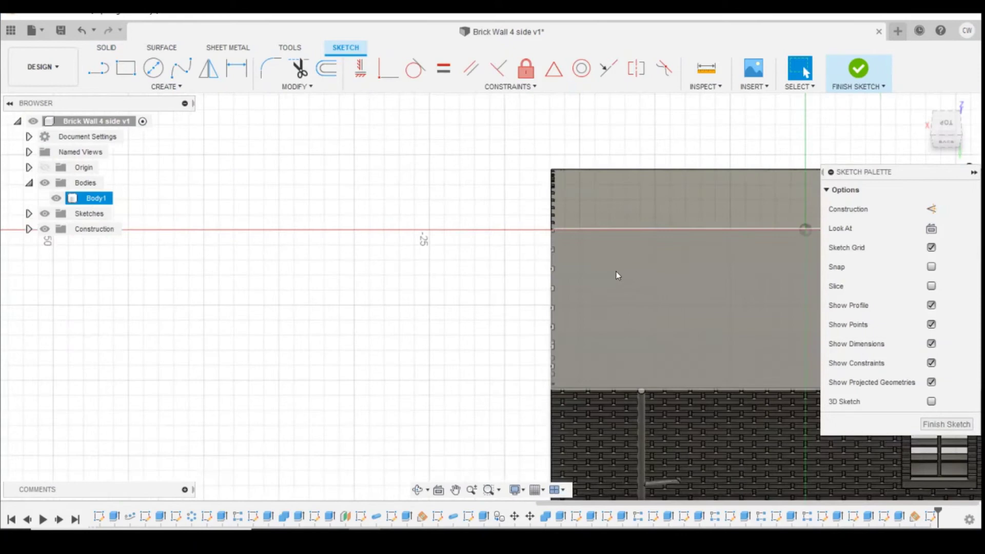
scroll(597, 261, "up", 3)
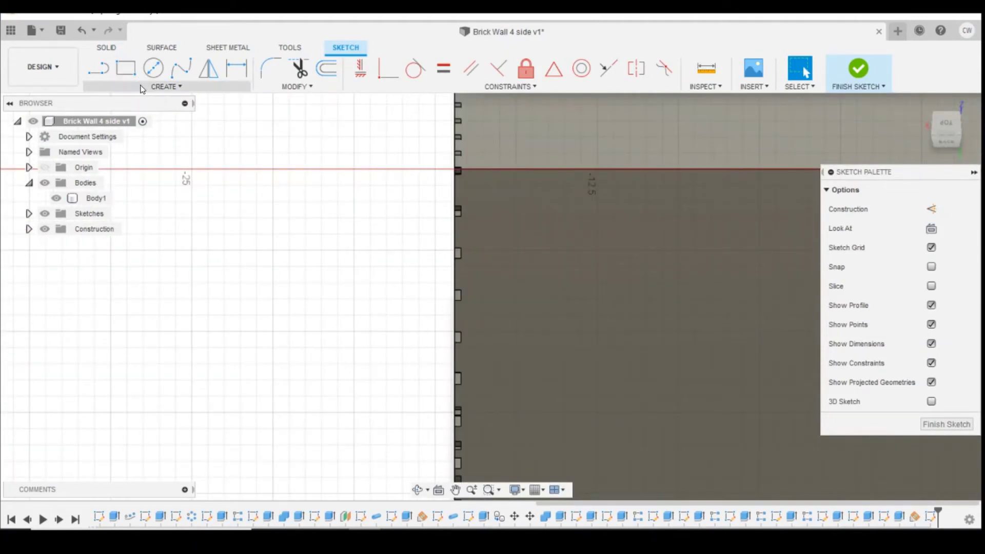
Draw a 3 mm by 2.3 mm tile rectangle at the roof's top-left corner
left_click(126, 69)
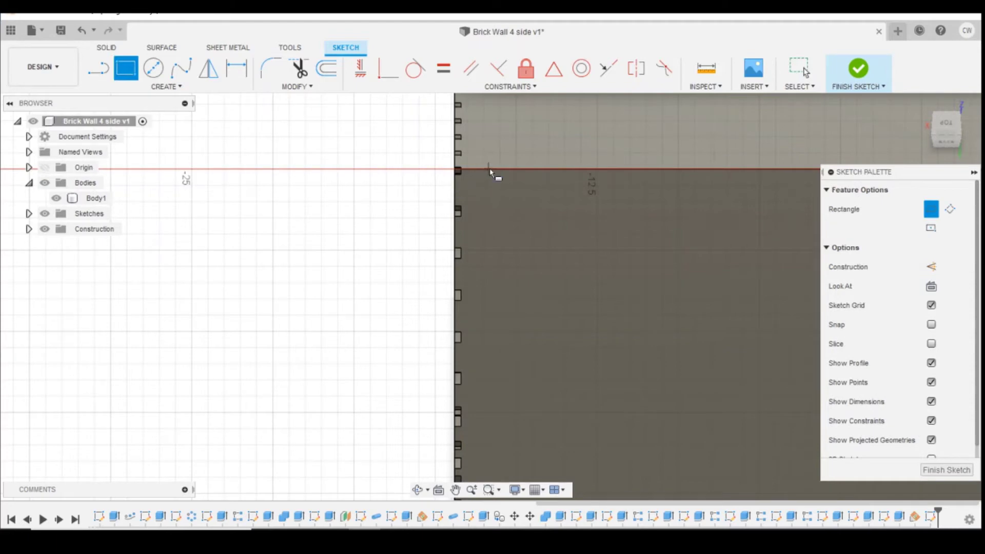
scroll(464, 177, "down", 3)
scroll(517, 218, "down", 3)
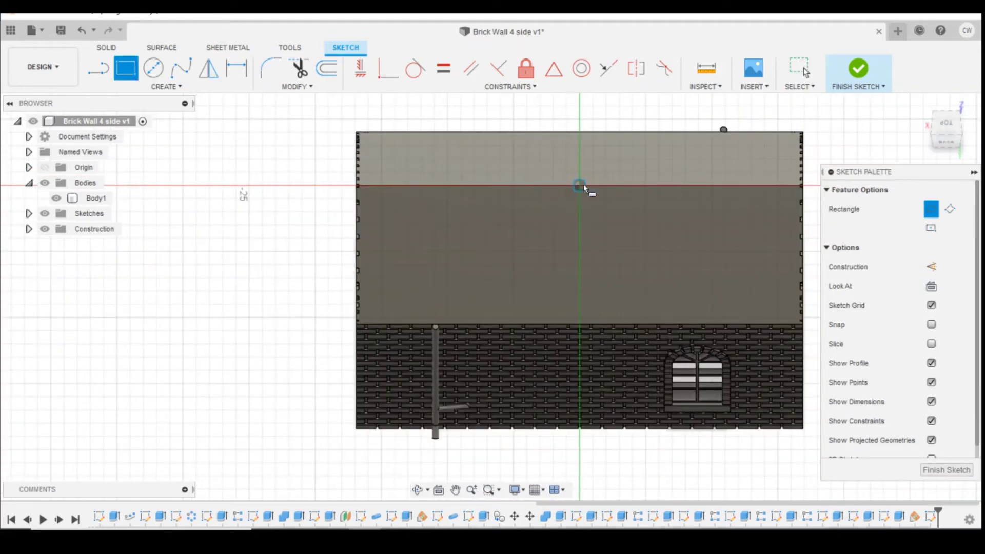
left_click(580, 186)
scroll(358, 188, "up", 3)
scroll(344, 189, "up", 3)
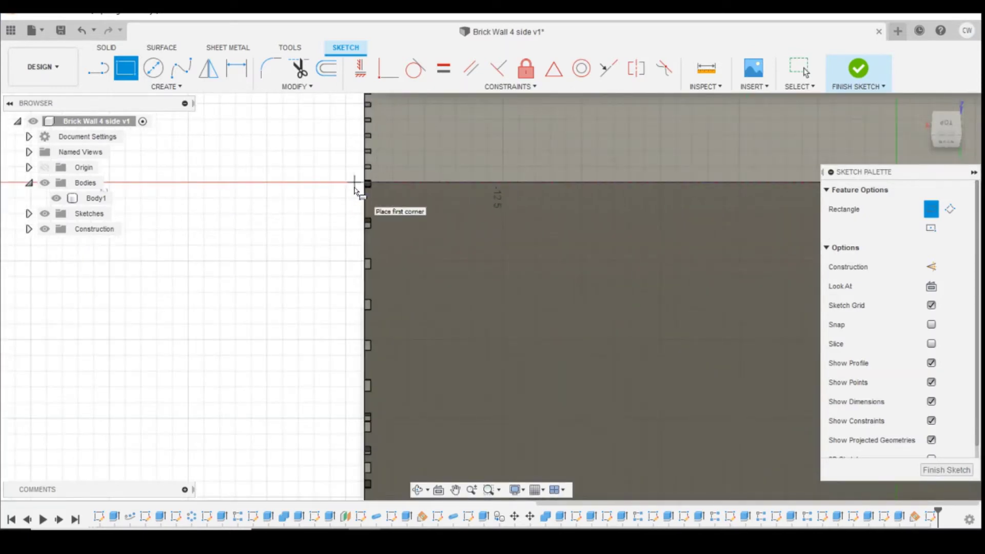
left_click(351, 189)
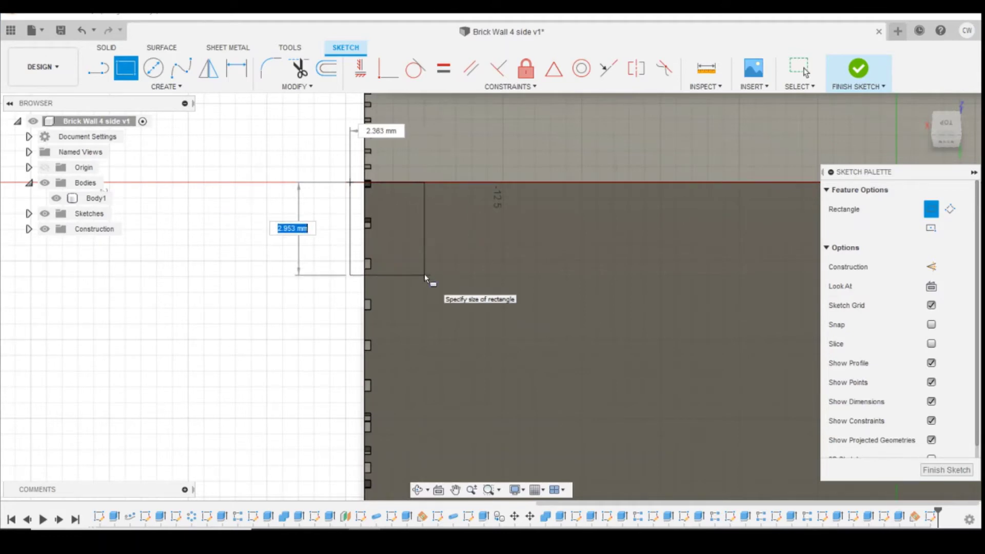
type("3")
key("Tab")
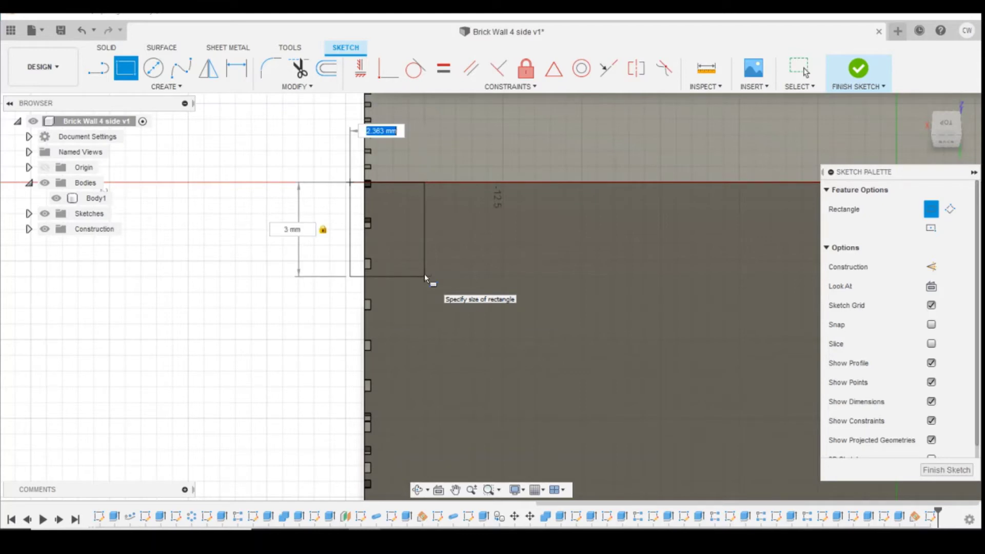
type("2")
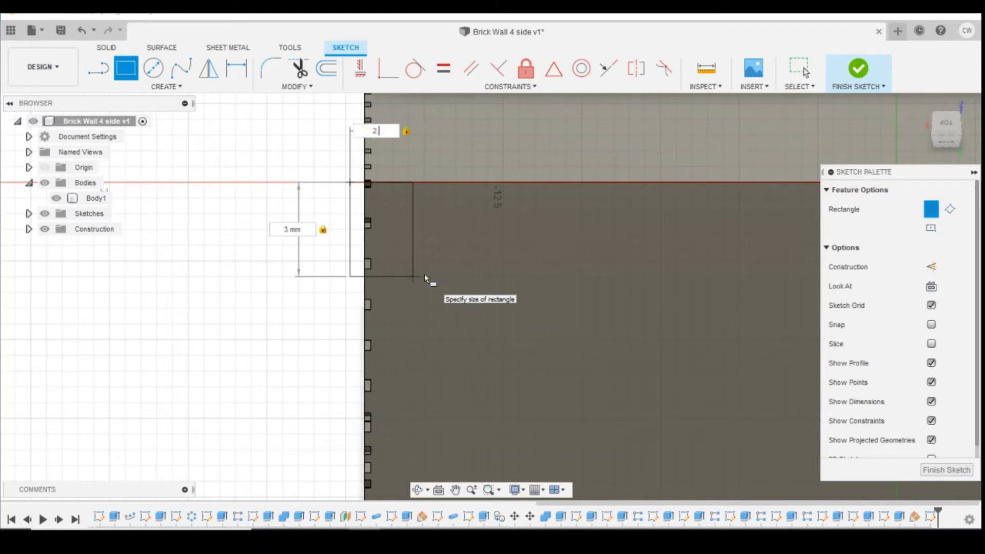
type(".5")
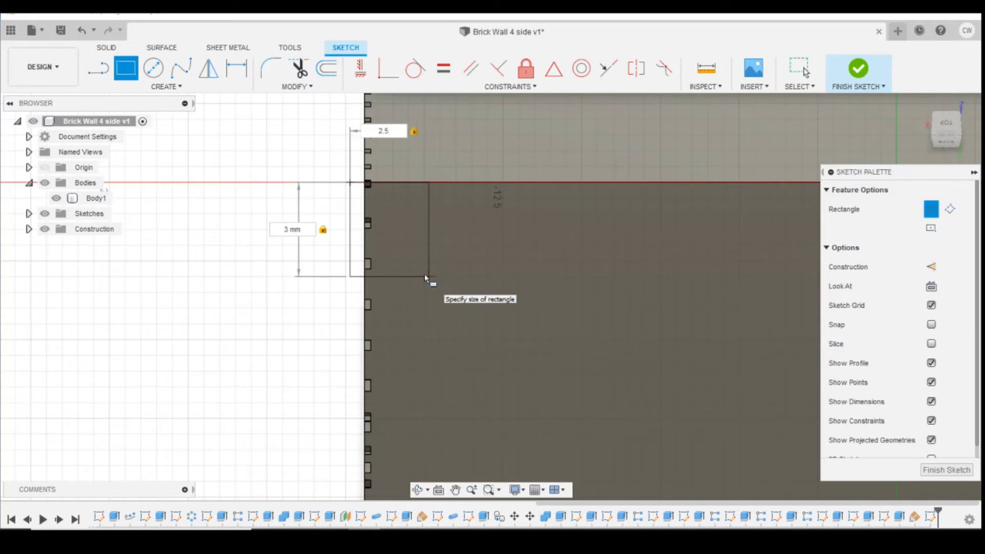
key("BackSpace")
key("BackSpace")
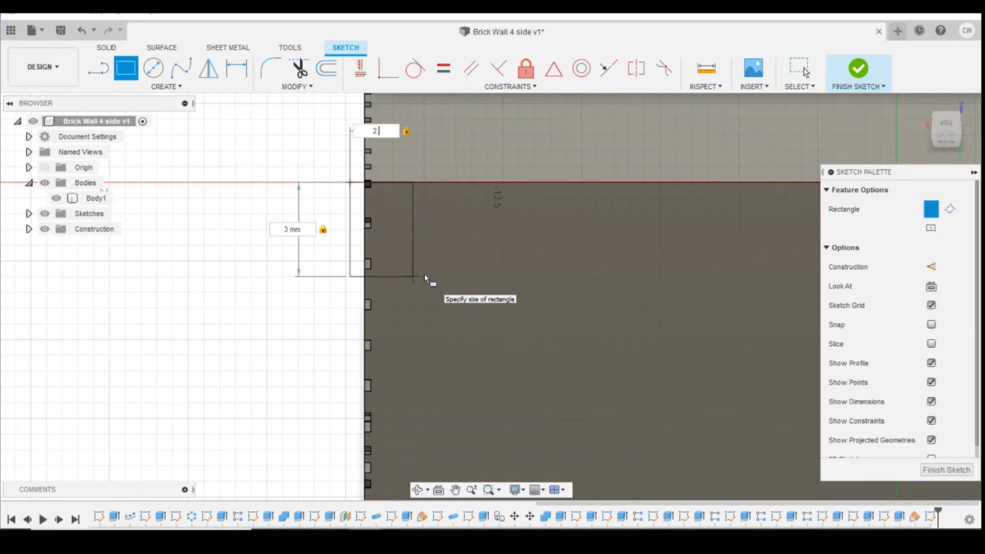
type(".5")
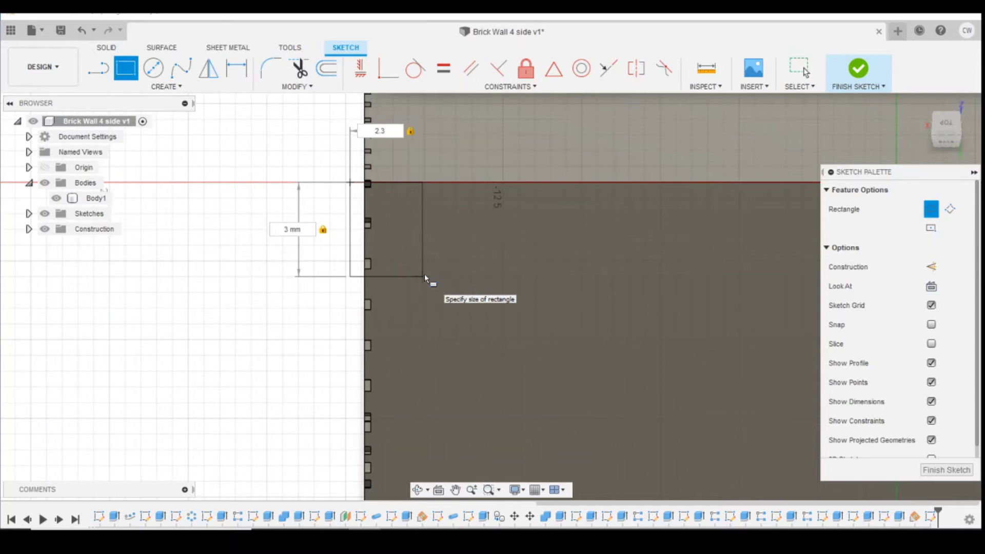
key("Return")
key("Escape")
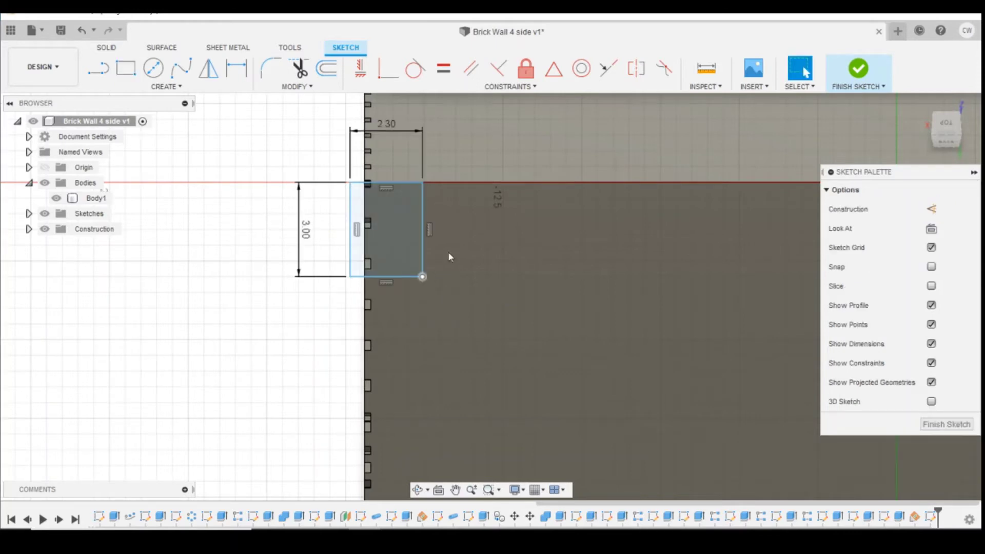
Dimension the tile's top-right corner 15 mm horizontally from the origin
left_click(448, 252)
scroll(452, 313, "down", 5)
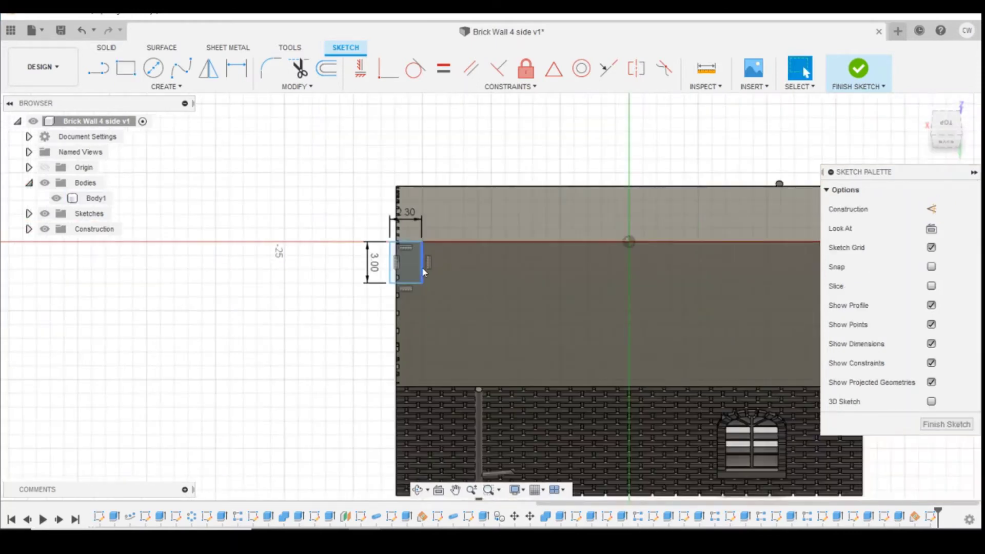
key("d")
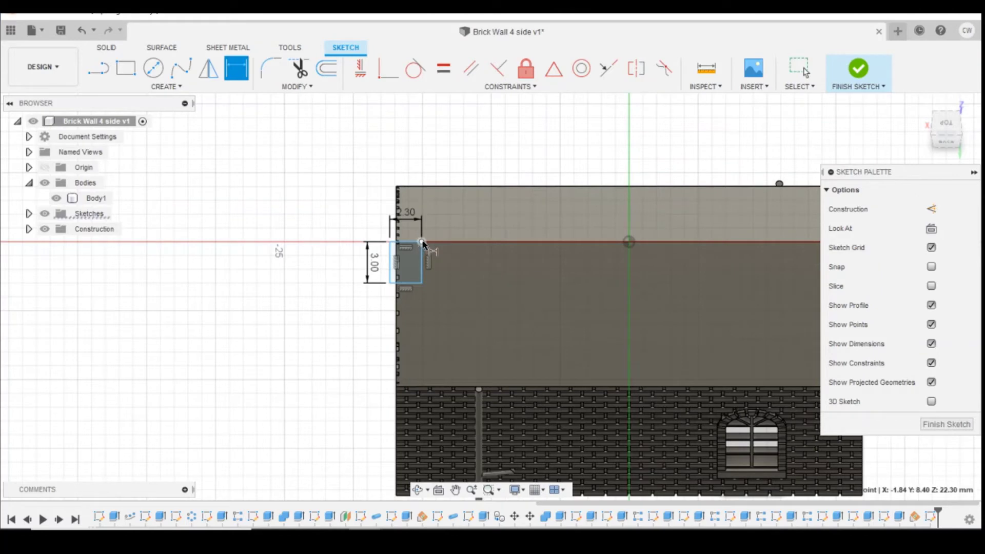
left_click(583, 245)
left_click(629, 243)
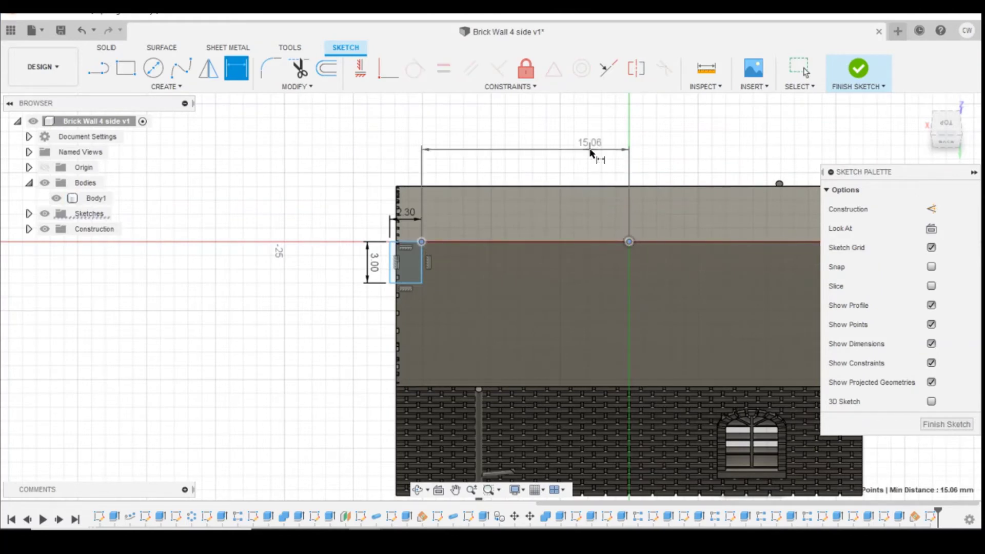
left_click(597, 150)
type("15")
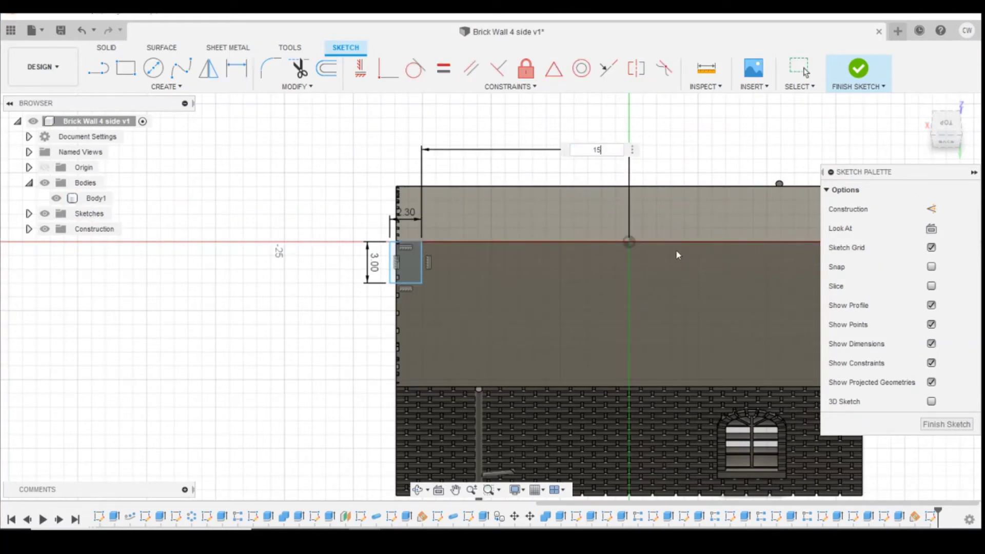
key("Return")
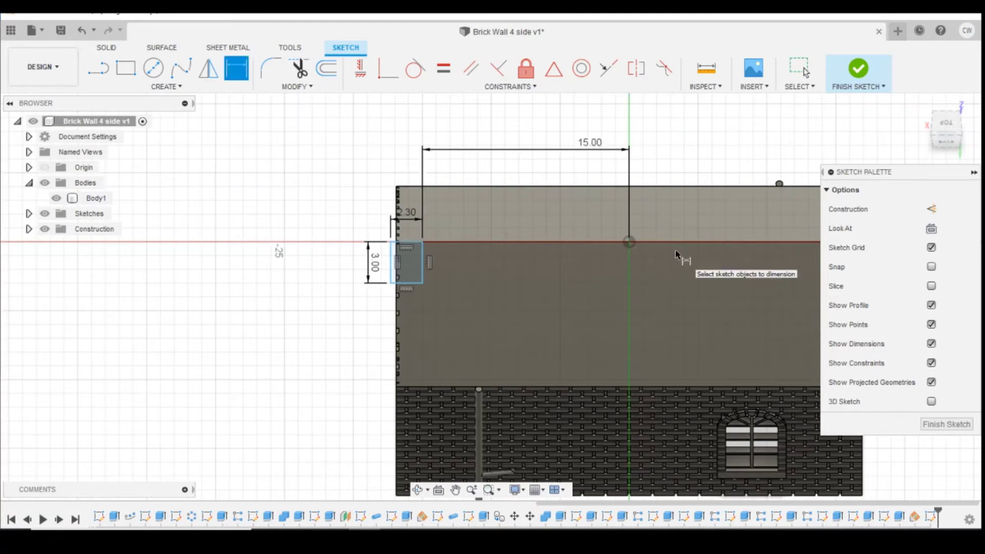
scroll(583, 264, "down", 2)
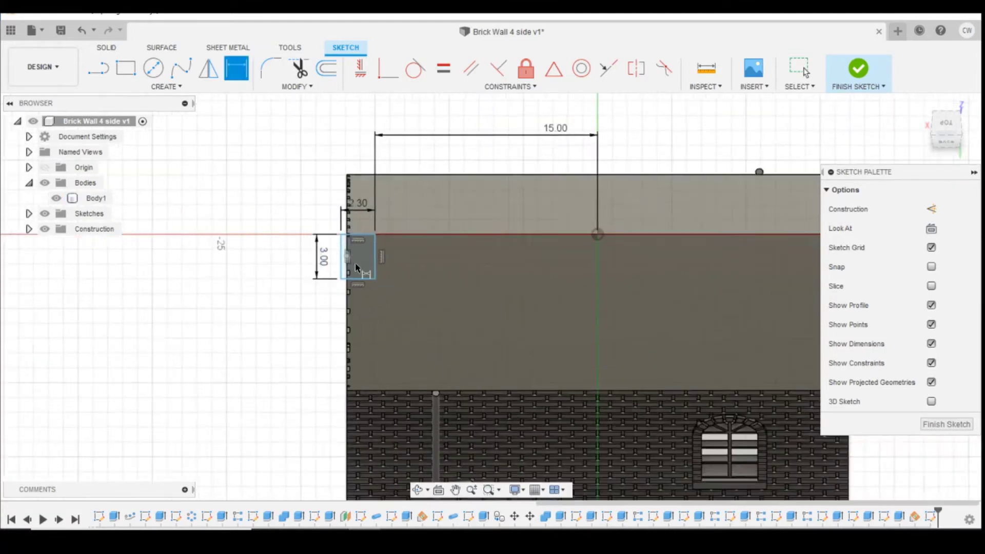
scroll(401, 253, "up", 5)
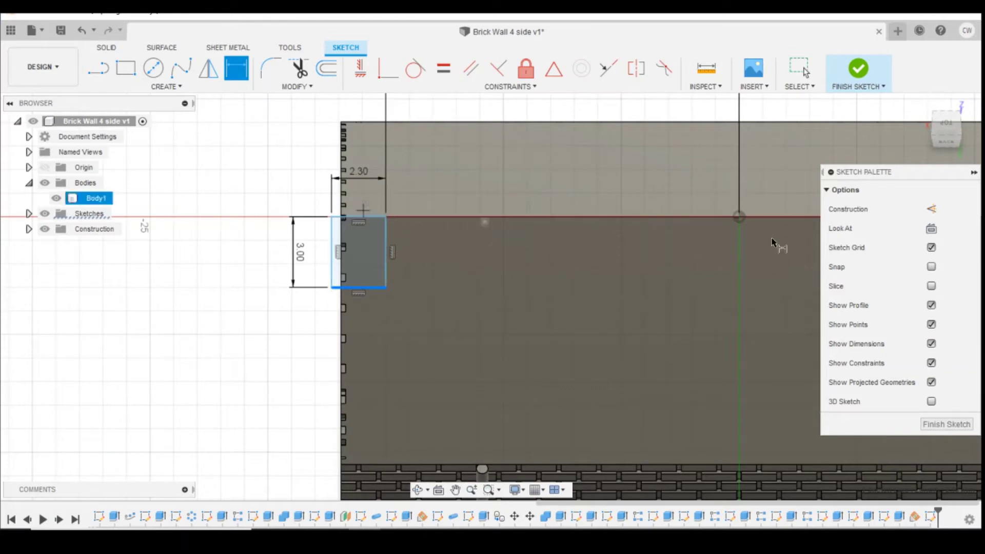
scroll(329, 357, "up", 3)
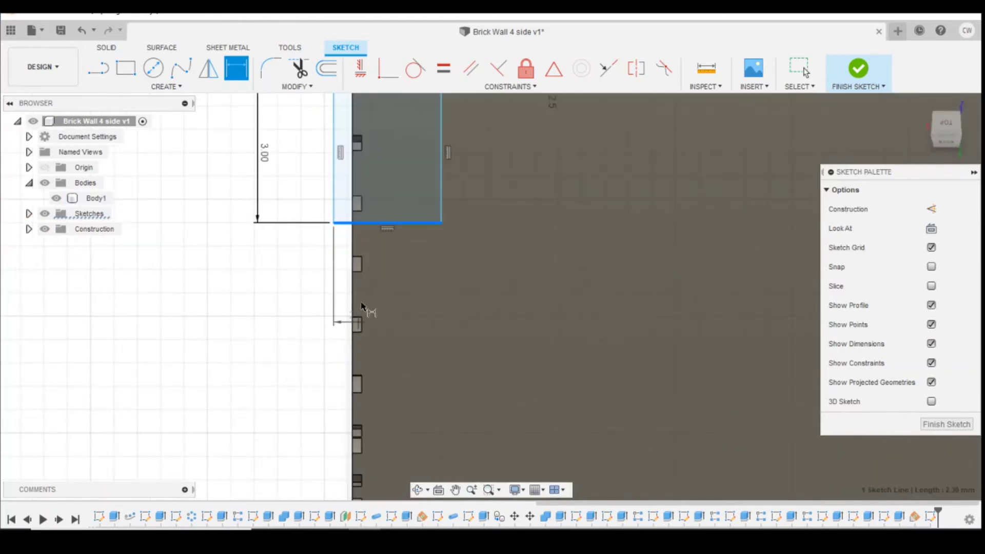
scroll(355, 243, "up", 3)
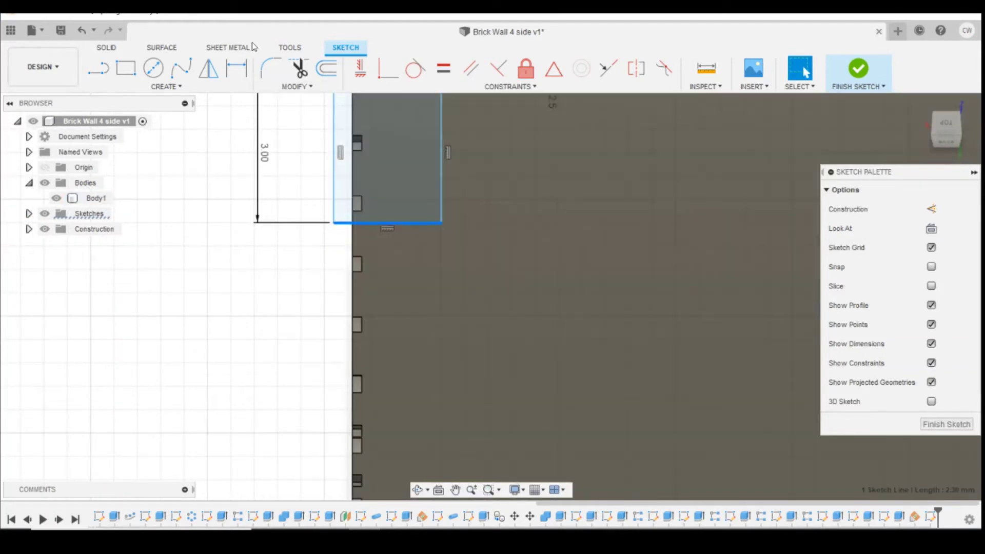
Dimension the tile corner 7.525 mm to the roof's bottom edge
left_click(236, 69)
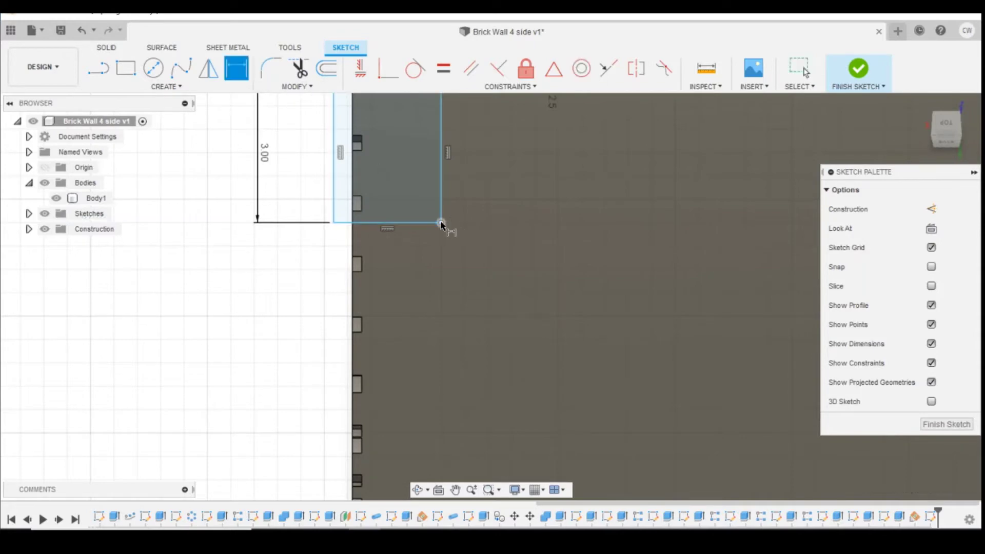
scroll(381, 193, "down", 1)
scroll(382, 194, "down", 2)
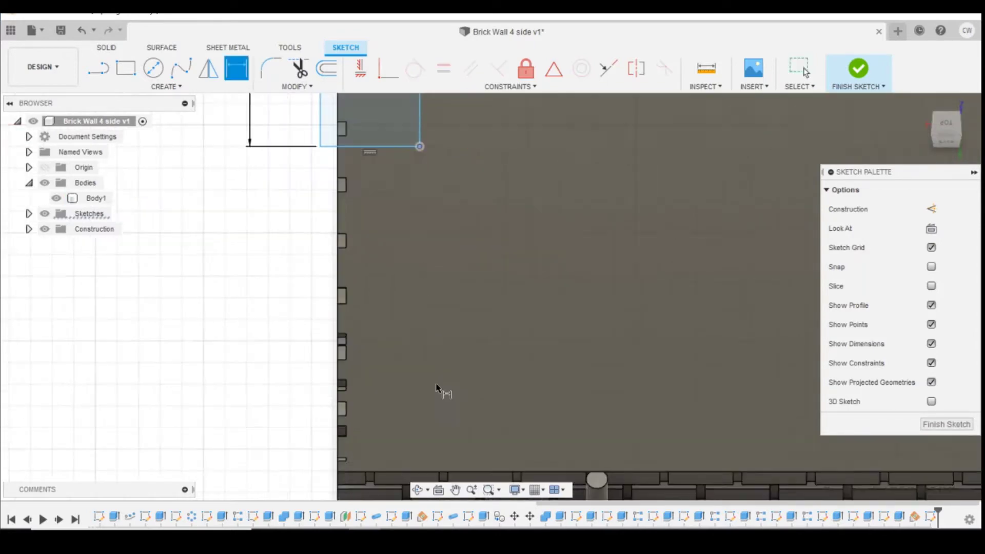
mouse_move(417, 231)
middle_mouse_down()
mouse_move(378, 331)
mouse_move(385, 308)
middle_mouse_up()
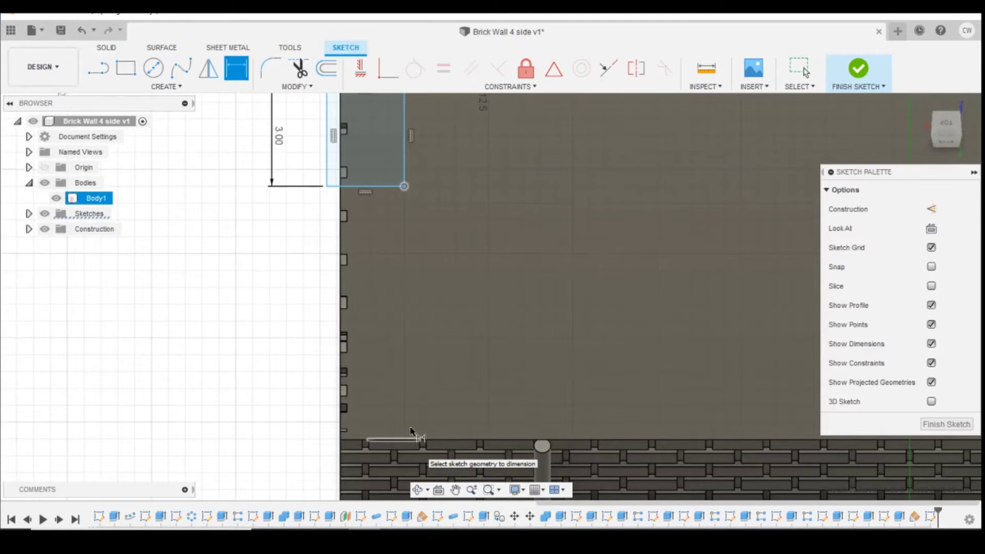
left_click(405, 441)
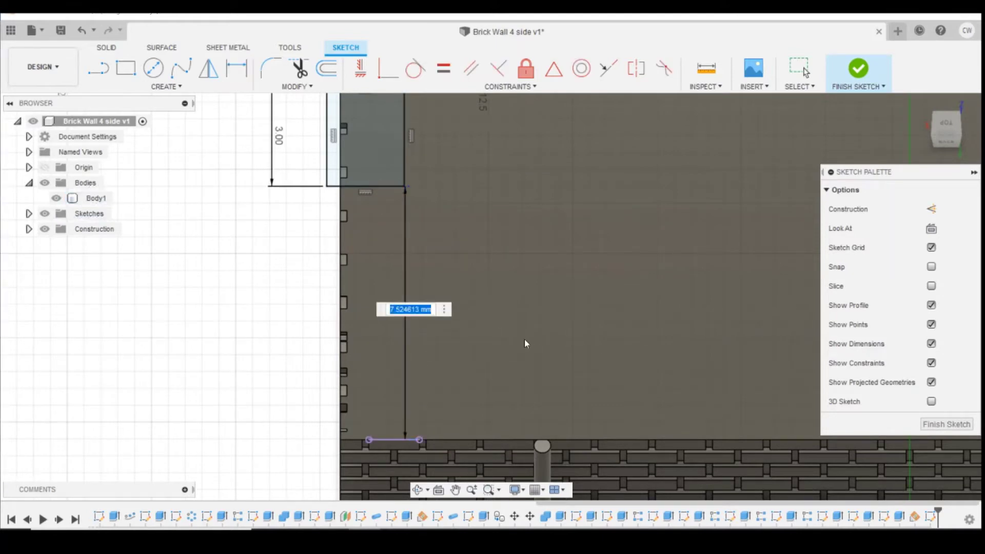
key("Return")
scroll(461, 231, "down", 2)
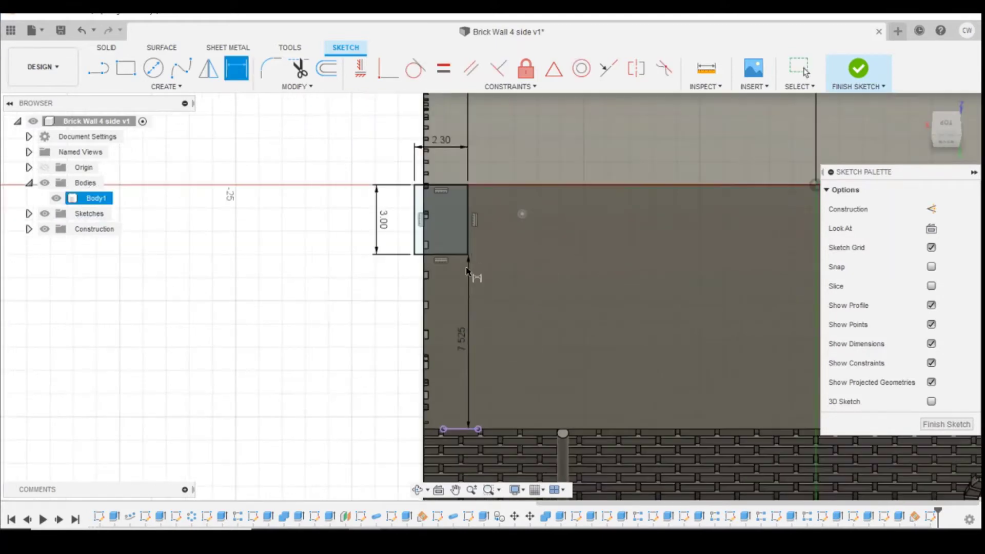
scroll(462, 231, "down", 1)
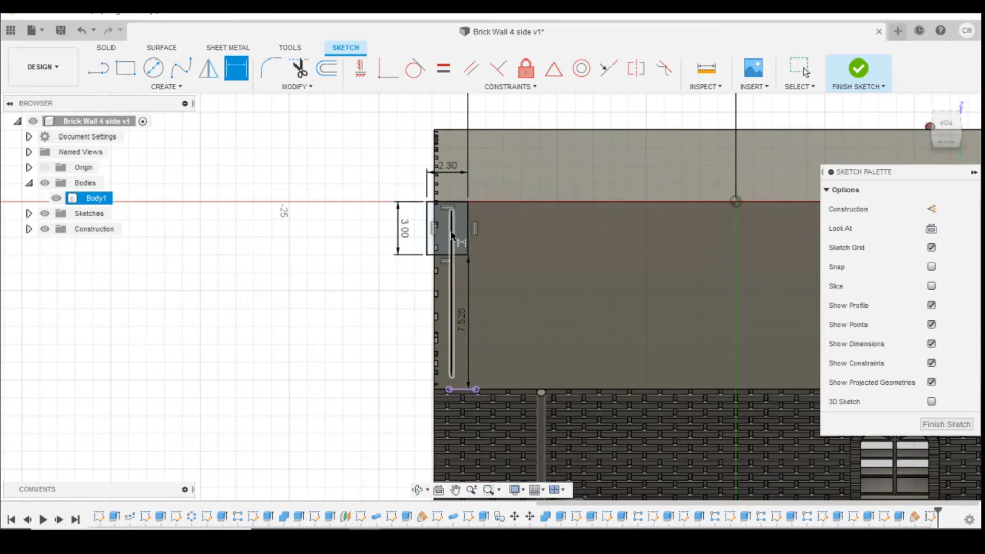
key("Escape")
Extrude the corner tile rectangle -0.40 mm as a Join into the building body
left_click(458, 239)
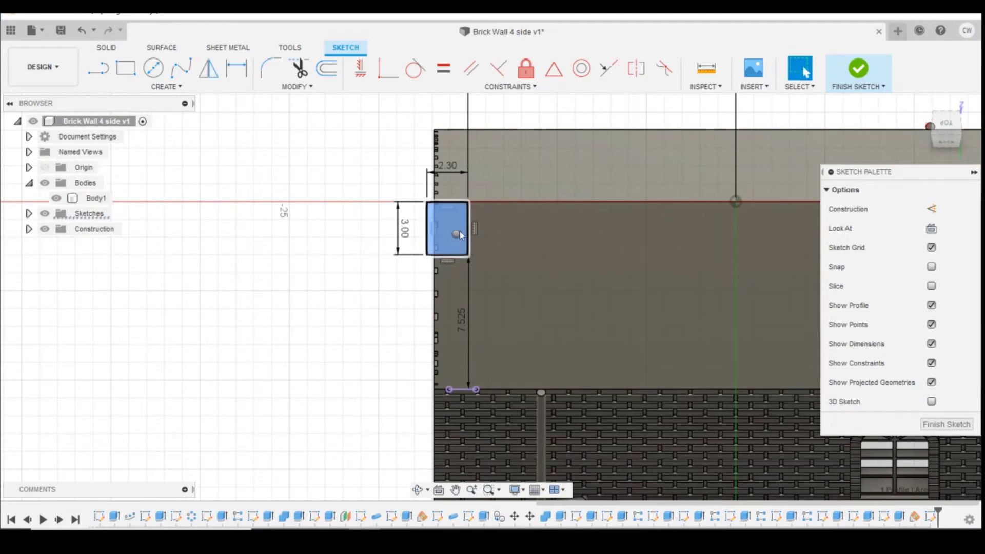
right_click(460, 245)
left_click(436, 291)
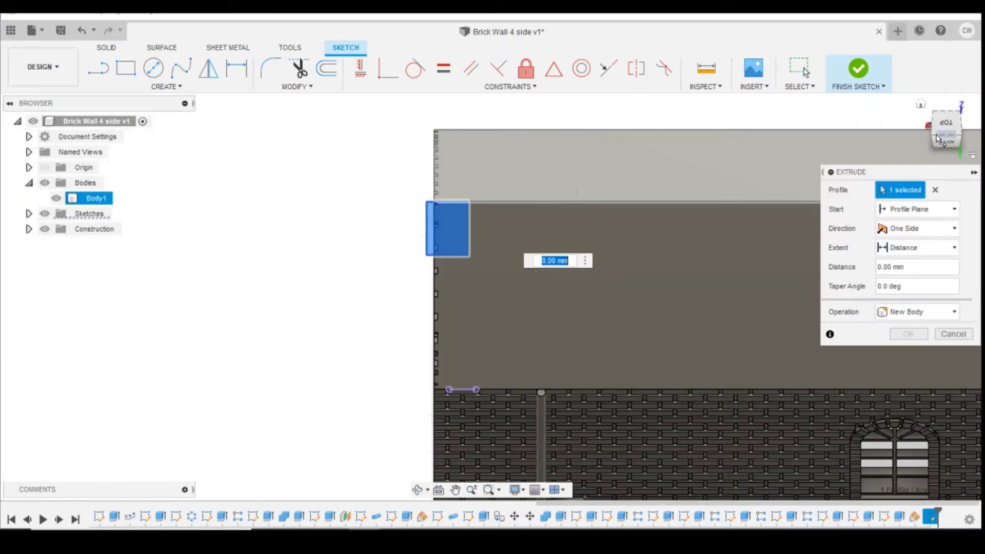
left_click_drag(937, 139, 951, 127)
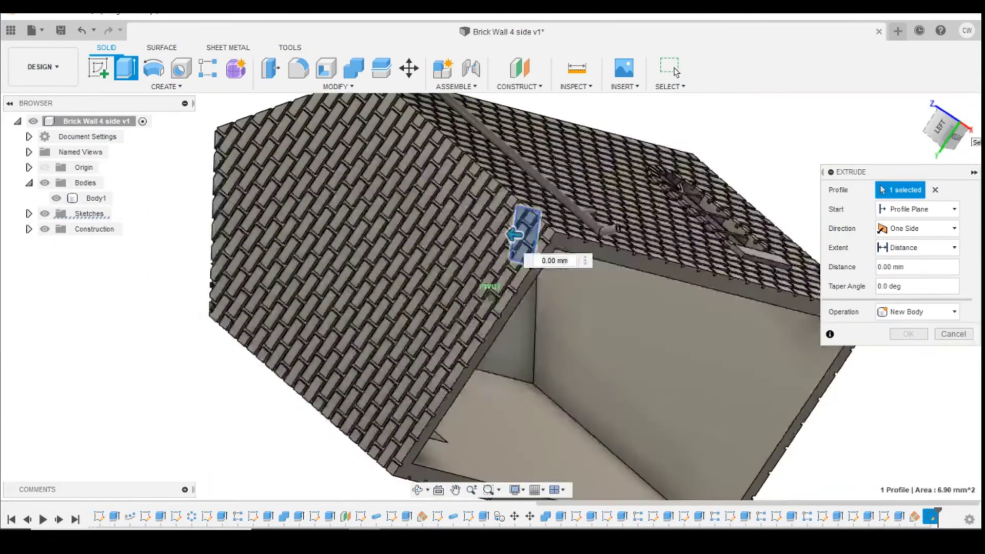
middle_click_drag(493, 393, 437, 218, "shift")
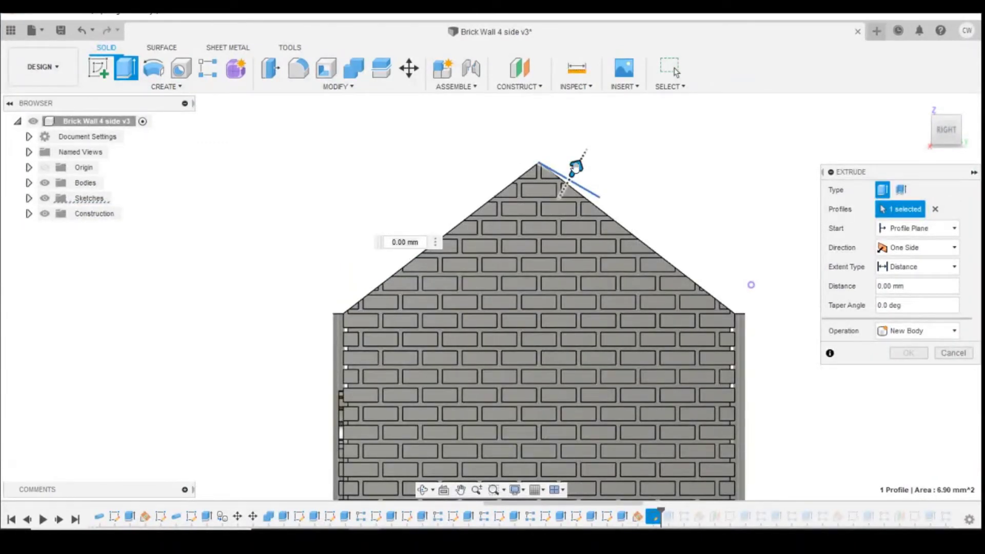
left_click(574, 165)
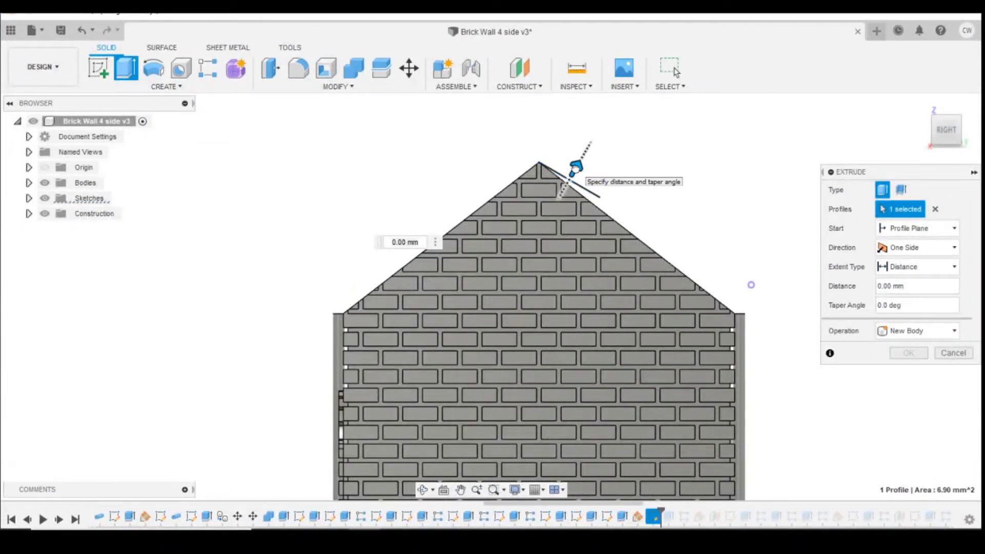
left_click_drag(576, 165, 558, 202)
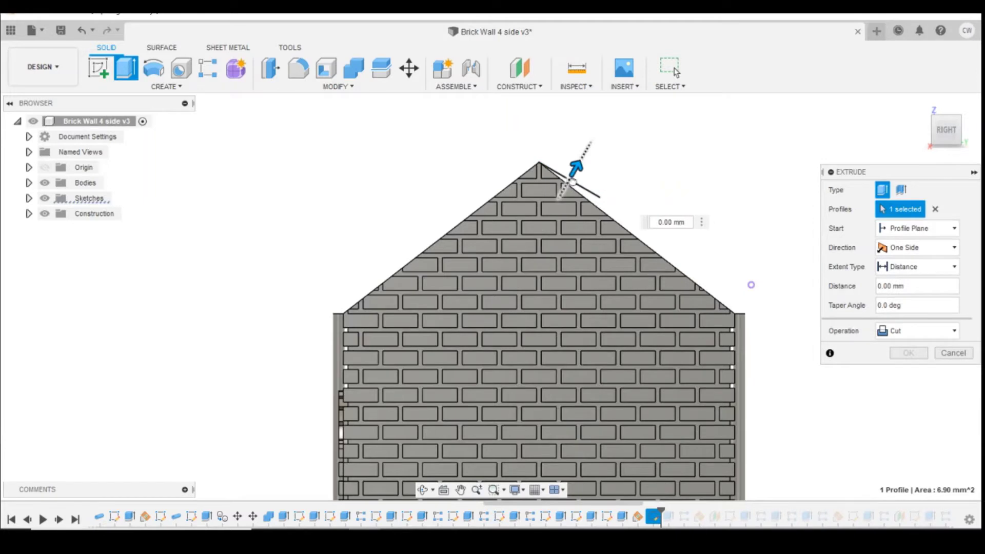
scroll(572, 183, "up", 5)
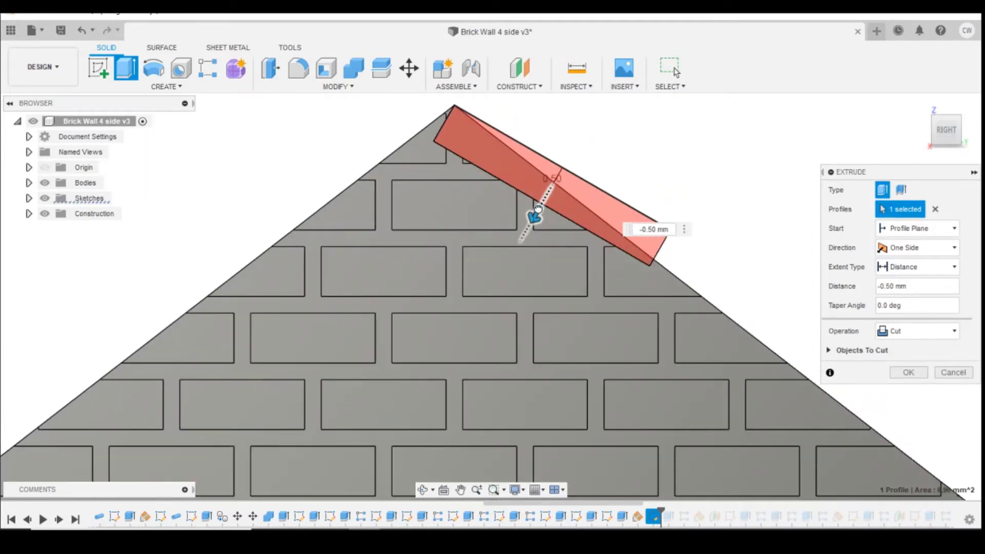
left_click_drag(537, 218, 539, 206)
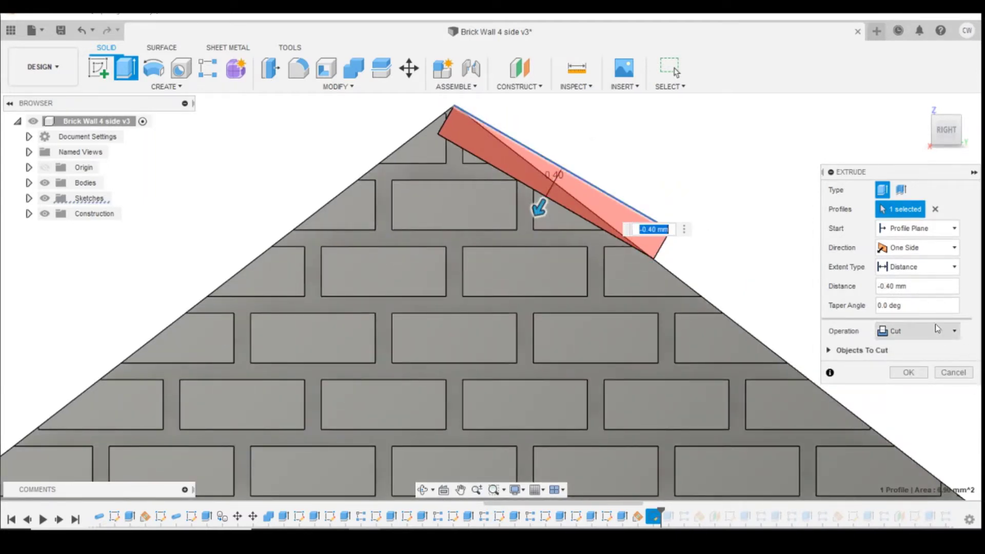
left_click(919, 331)
left_click(907, 350)
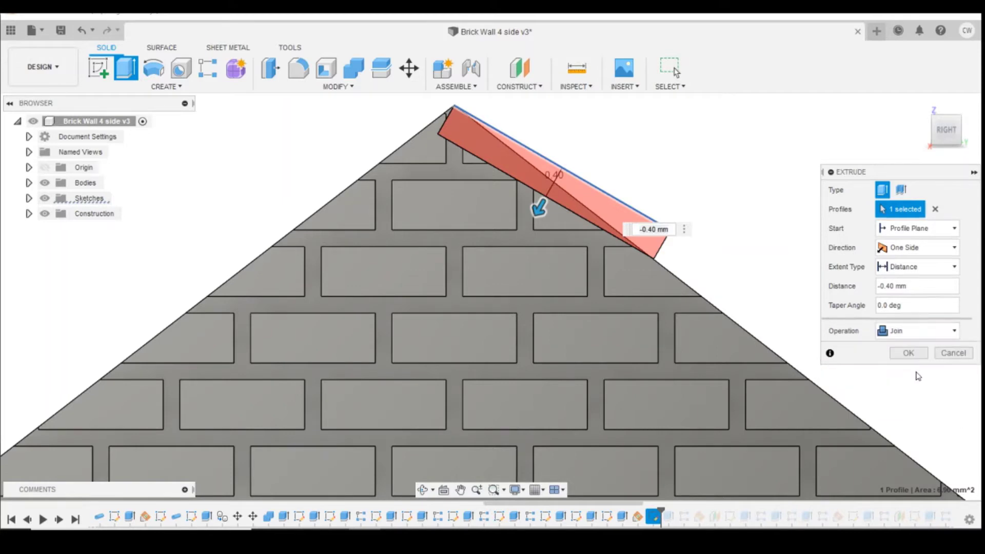
left_click(911, 352)
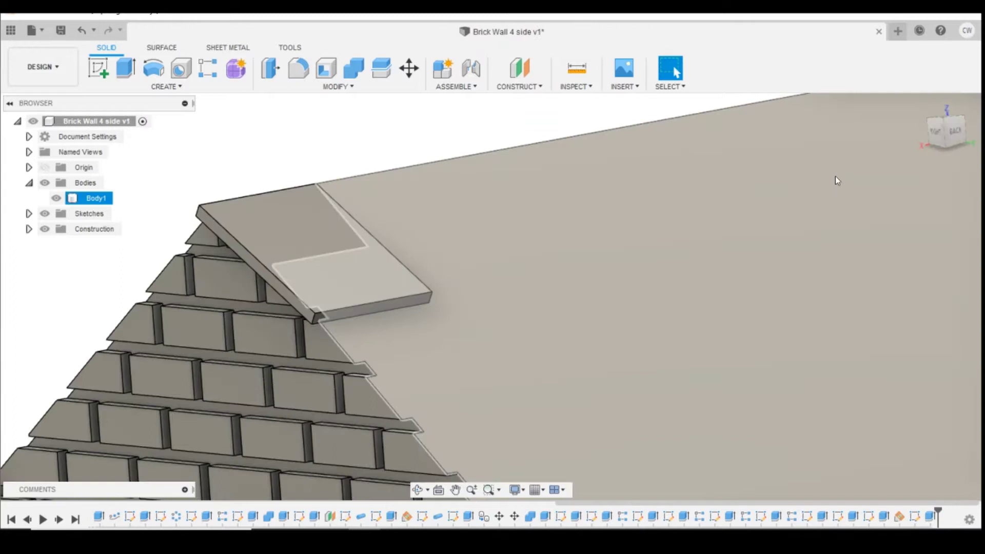
left_click(954, 130)
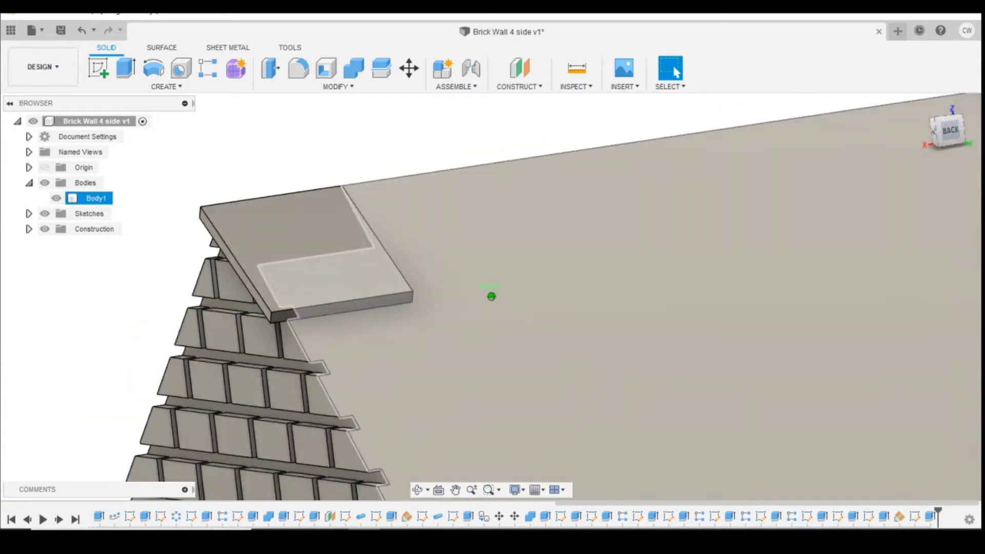
scroll(492, 297, "down", 5)
scroll(479, 279, "down", 5)
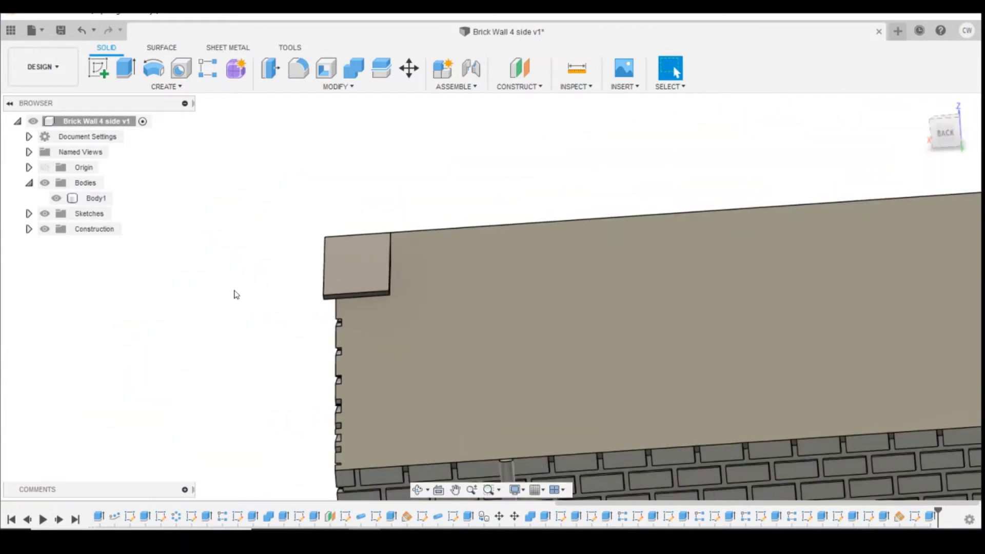
middle_click_drag(239, 293, 422, 326, "shift")
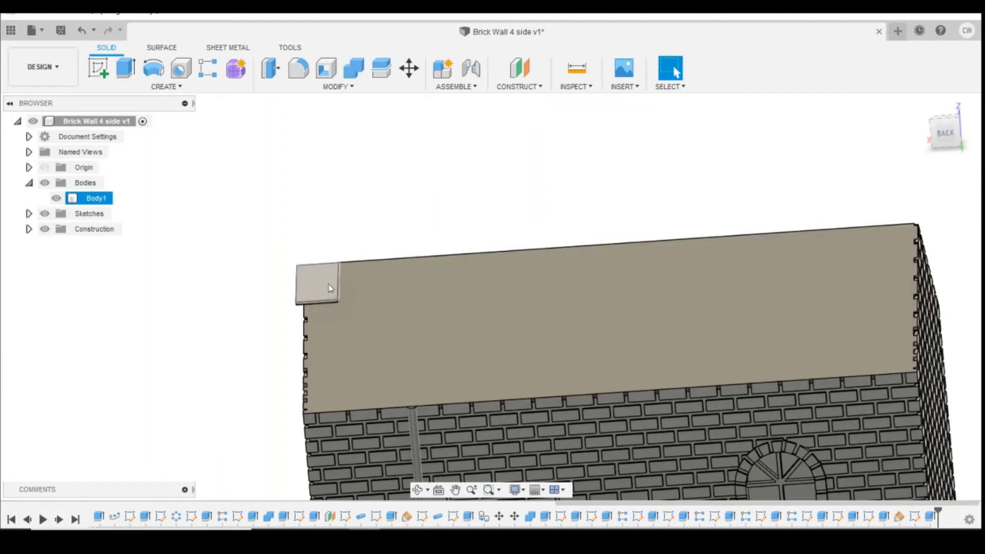
Pattern the corner tile extrusion along the roof's top edge with about 32 mm extent
left_click(208, 68)
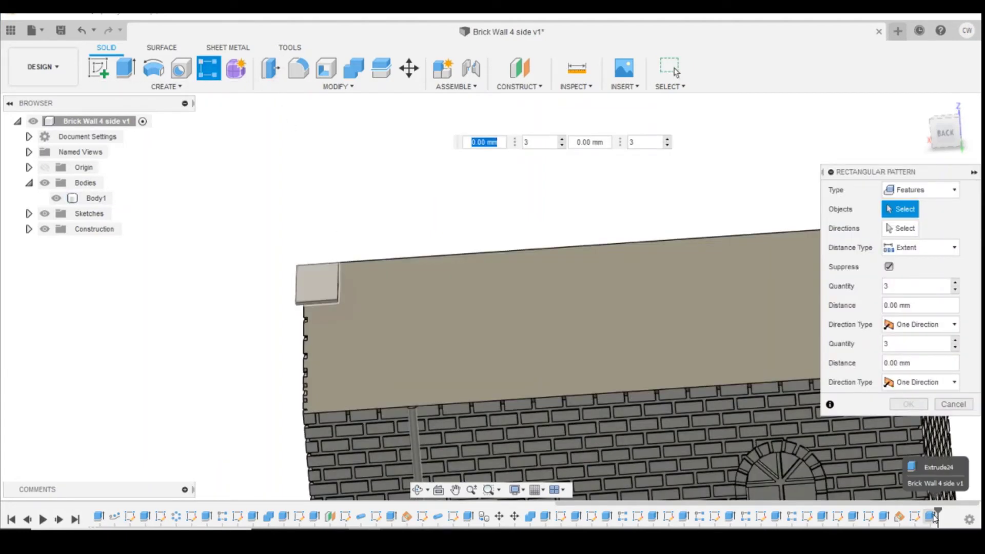
left_click(935, 517)
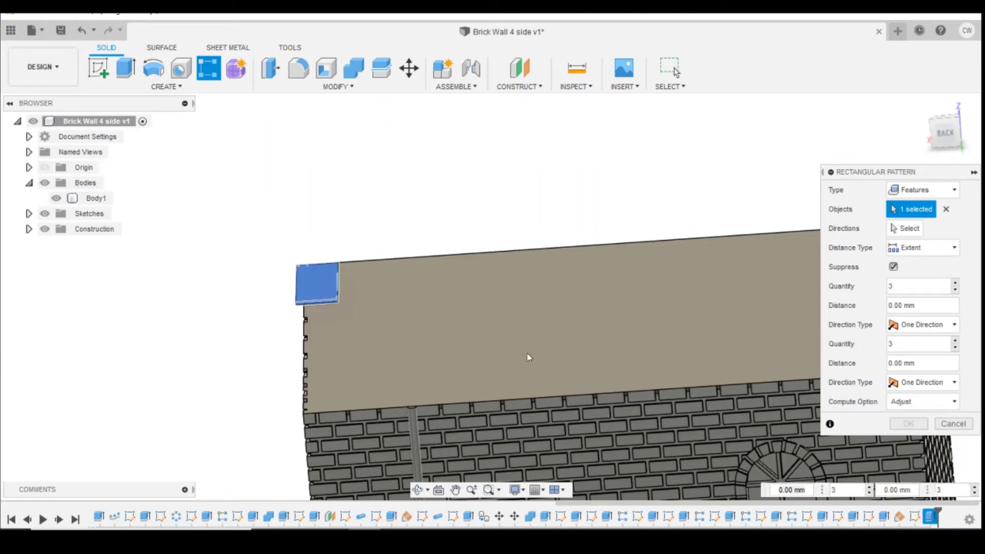
left_click(905, 228)
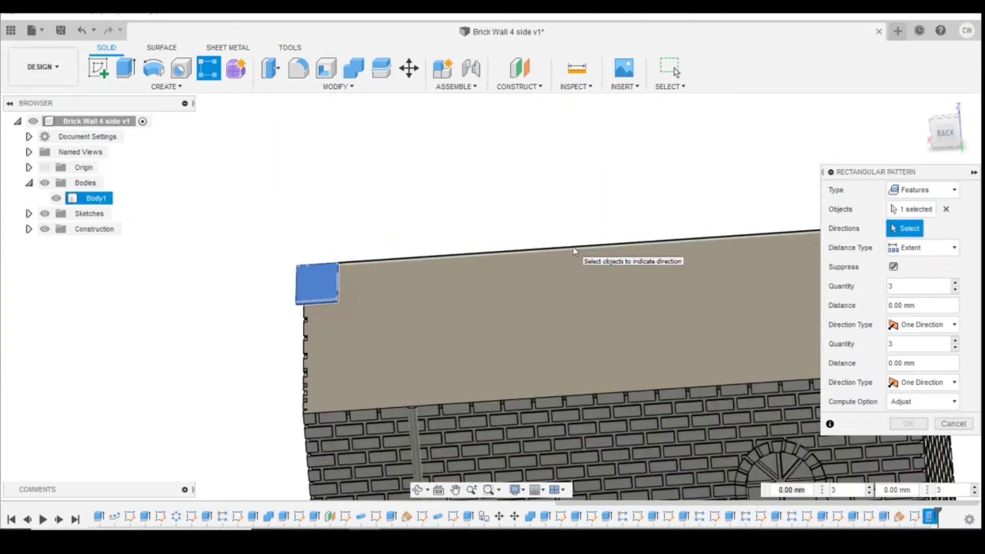
left_click(574, 246)
left_click_drag(233, 293, 282, 295)
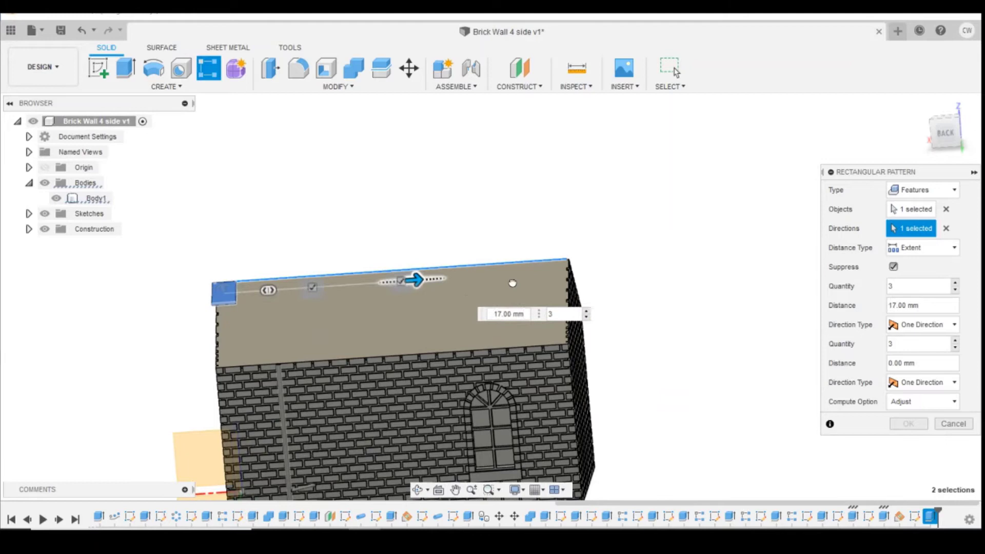
mouse_move(416, 281)
left_mouse_down()
mouse_move(557, 274)
mouse_move(566, 264)
left_mouse_up()
scroll(557, 273, "up", 3)
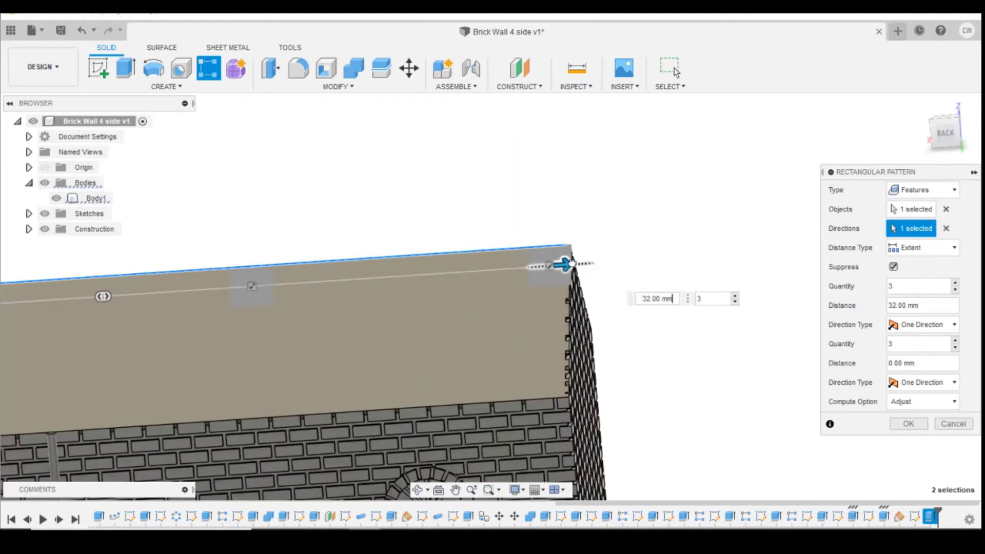
Set the pattern quantity to 14 tiles and confirm the rectangular pattern
left_click(708, 299)
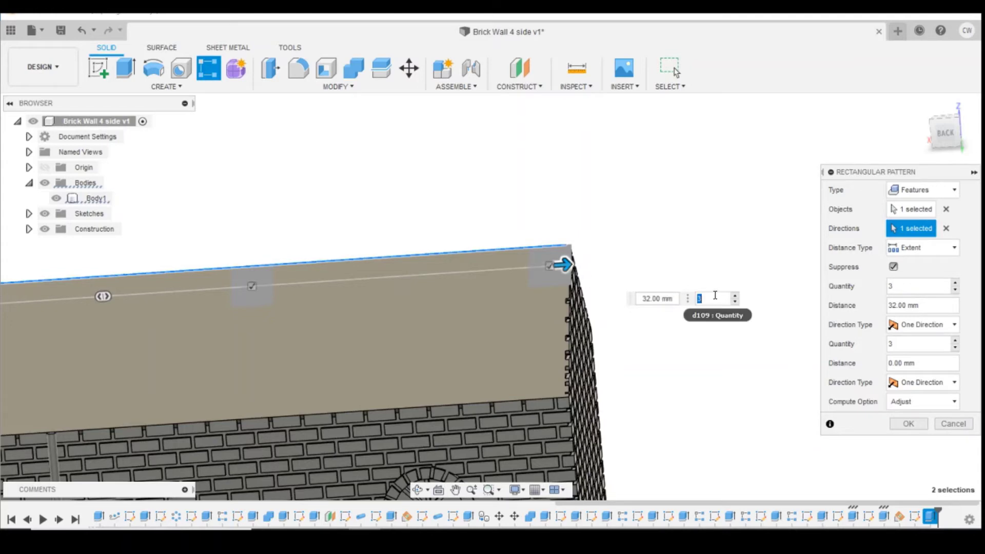
left_click(736, 296)
left_click(736, 296)
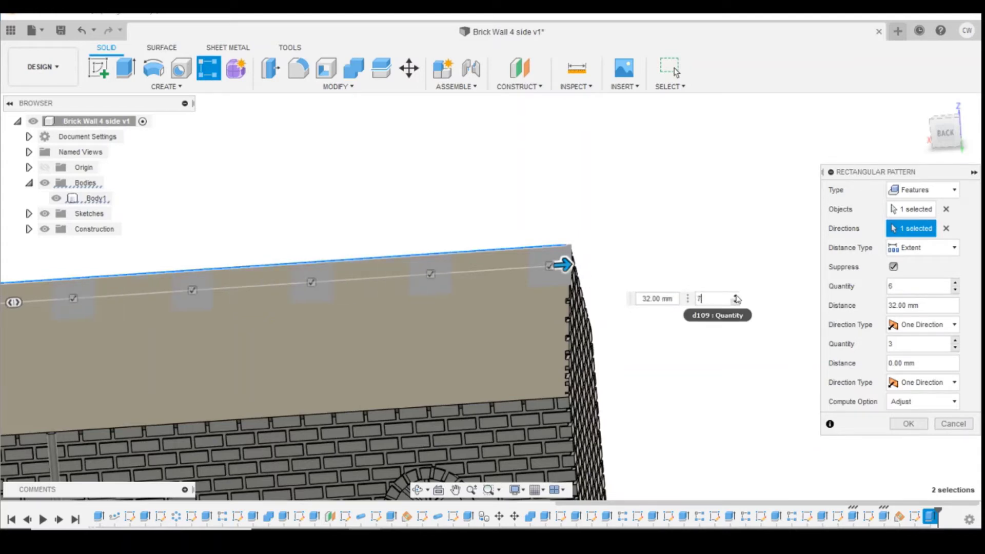
left_click(735, 295)
left_click(735, 296)
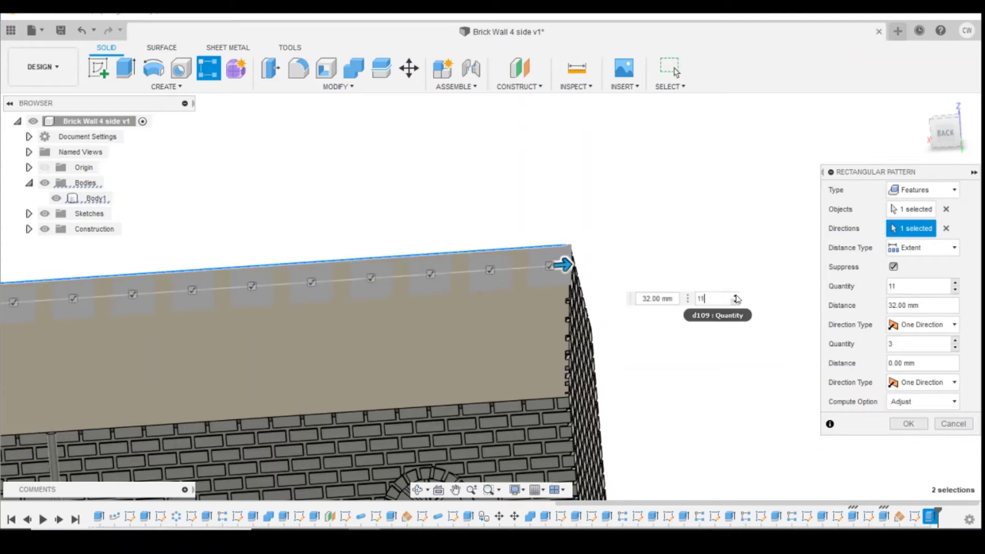
left_click(736, 296)
scroll(539, 308, "up", 3)
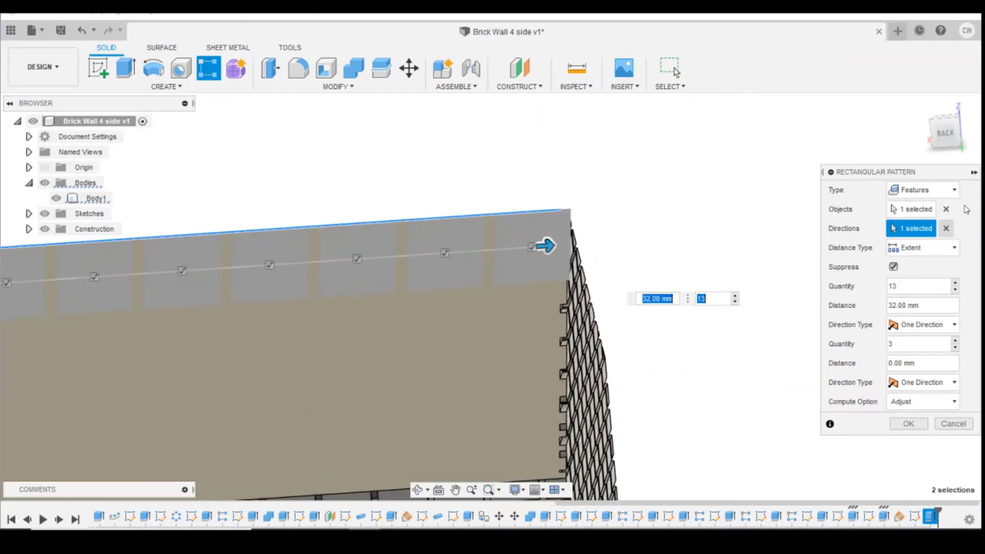
left_click(947, 135)
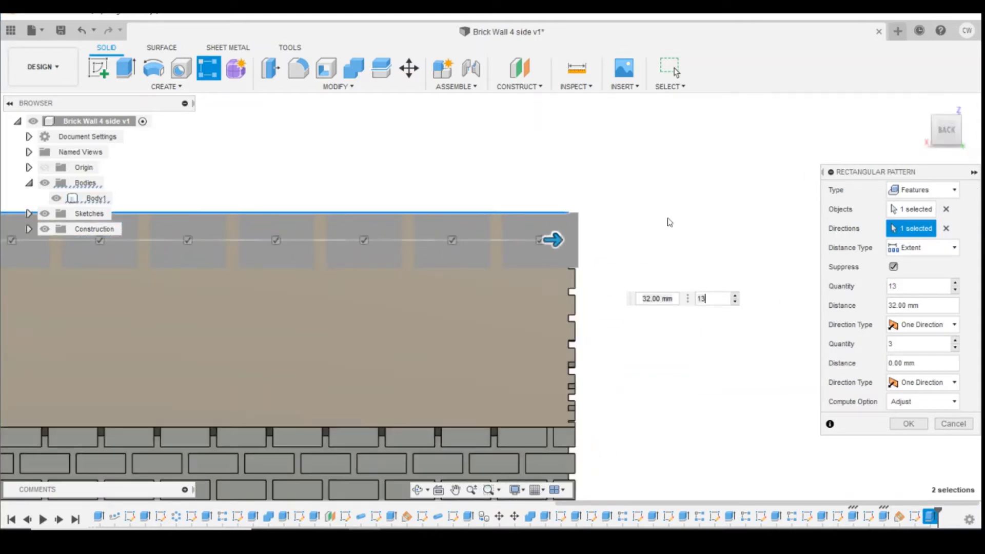
left_click(736, 296)
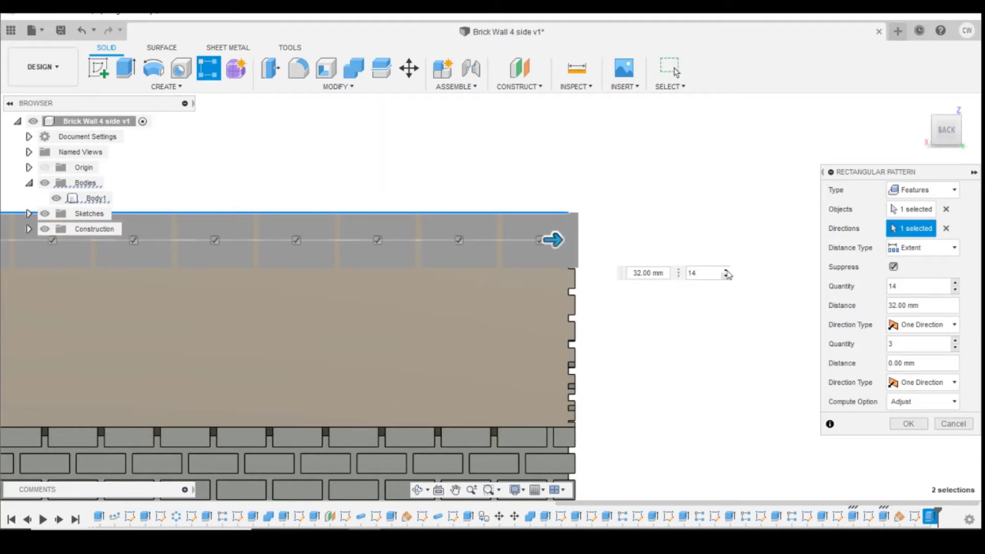
left_click(727, 271)
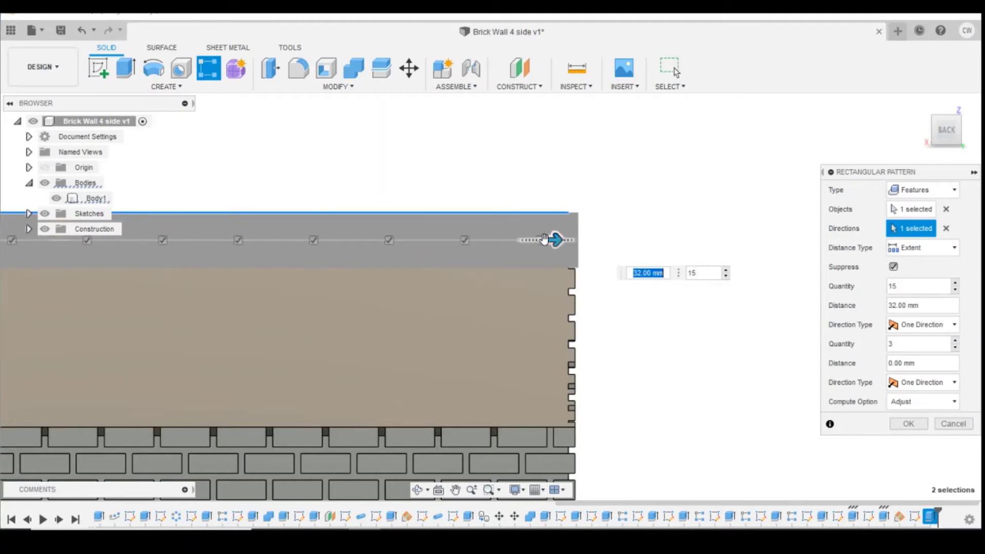
mouse_move(556, 239)
left_mouse_down()
mouse_move(571, 239)
mouse_move(554, 239)
left_mouse_up()
left_click(726, 276)
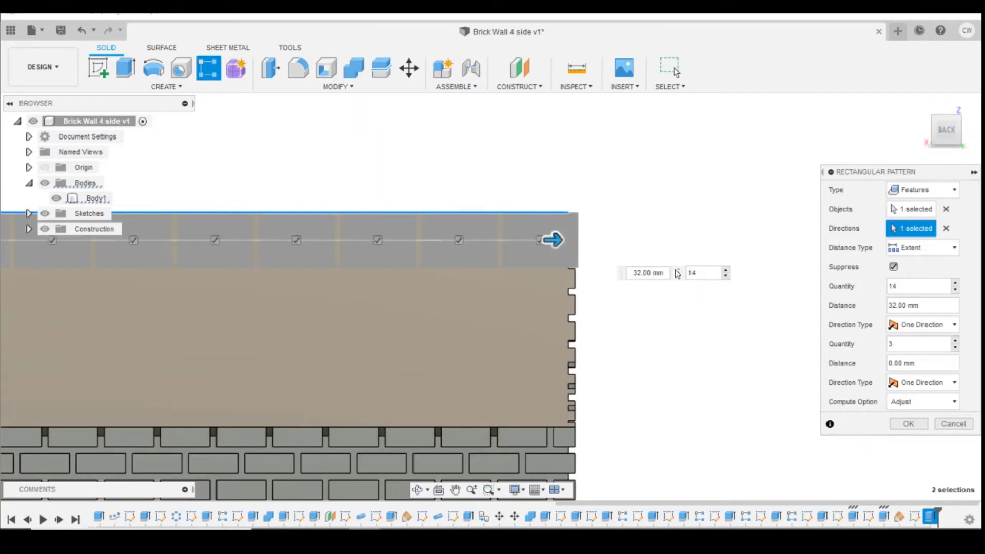
left_click_drag(556, 240, 560, 240)
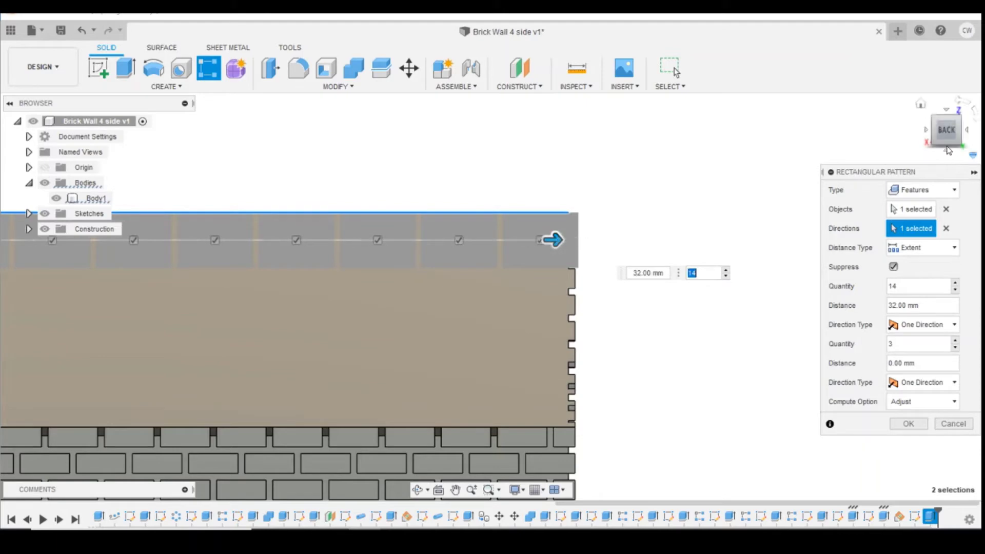
mouse_move(946, 130)
left_mouse_down()
mouse_move(916, 157)
mouse_move(939, 139)
left_mouse_up()
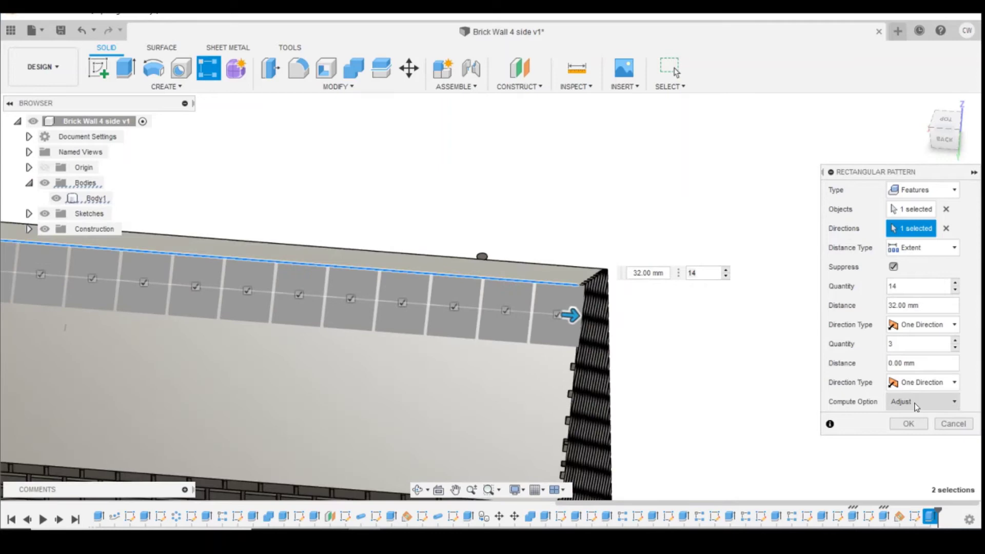
left_click(909, 424)
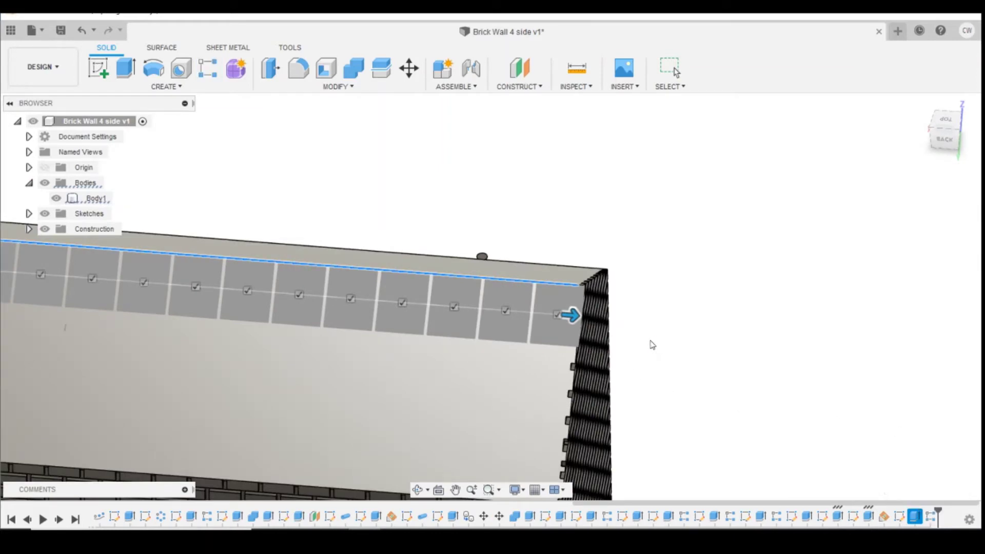
key("F6")
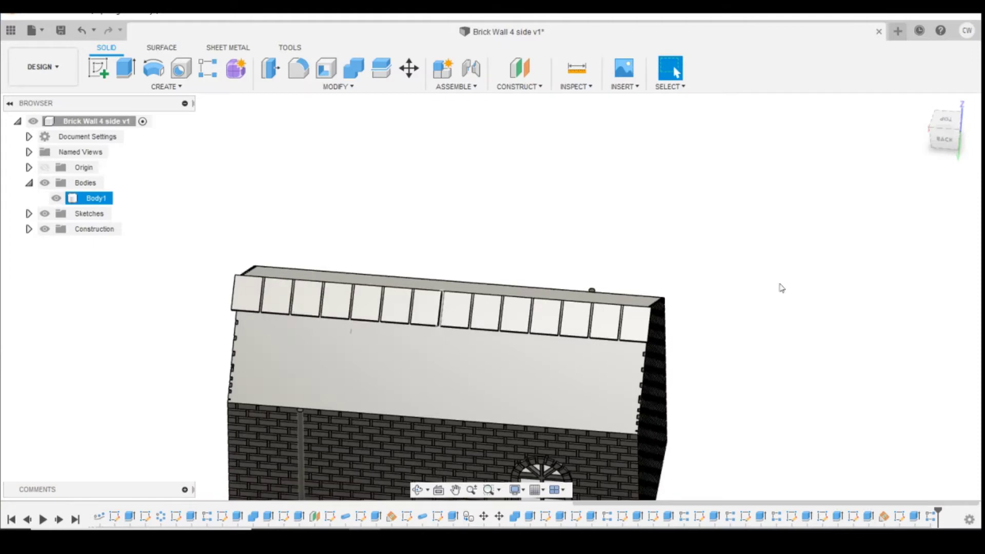
left_click_drag(938, 138, 954, 132)
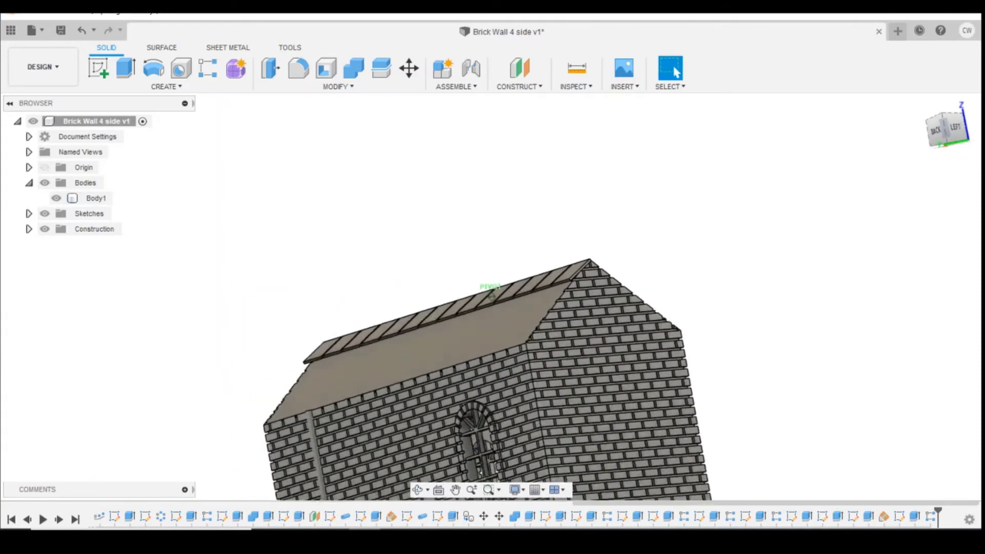
middle_click_drag(493, 323, 431, 331, "shift")
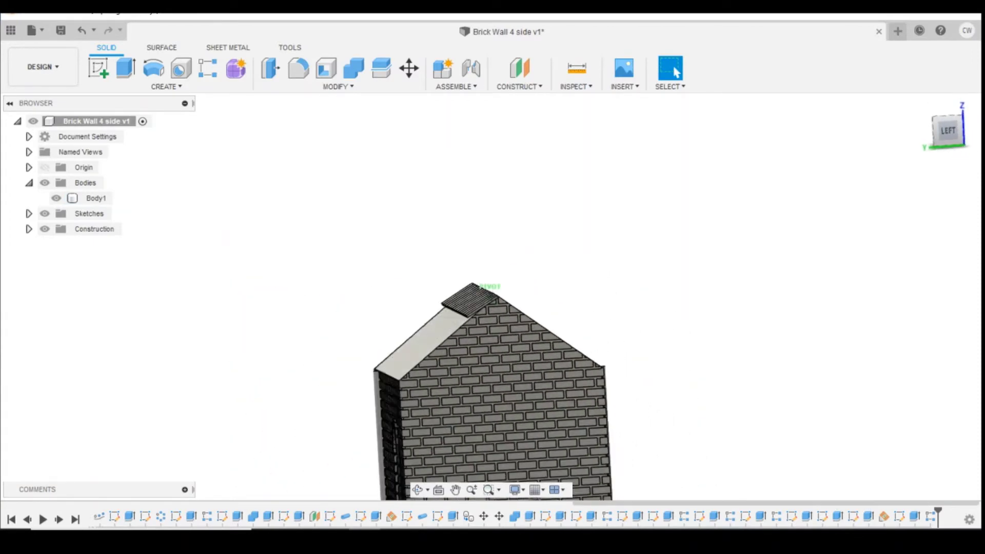
middle_click_drag(491, 291, 307, 398, "shift")
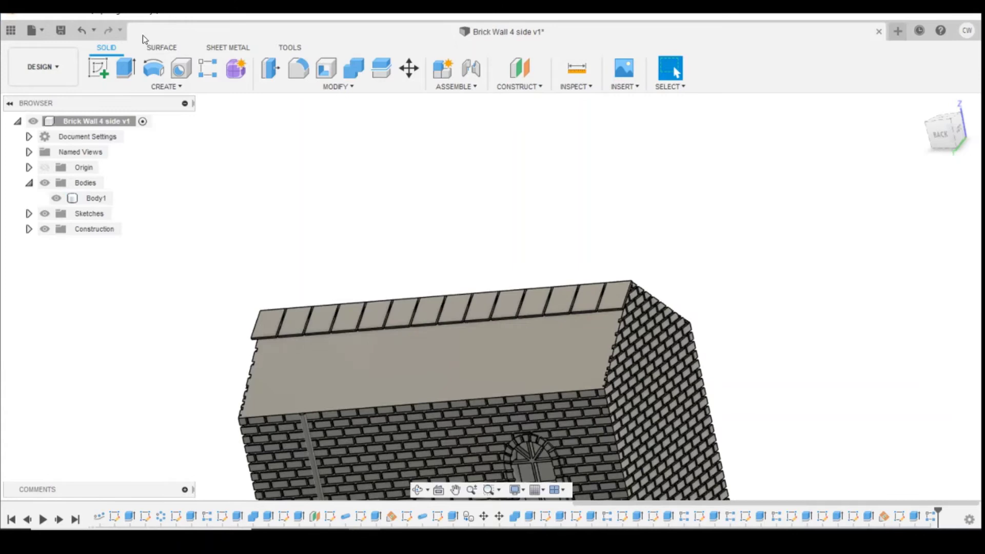
Create a Plane at Angle hinged on the tile row's top edge, tilted 30 degrees
left_click(520, 86)
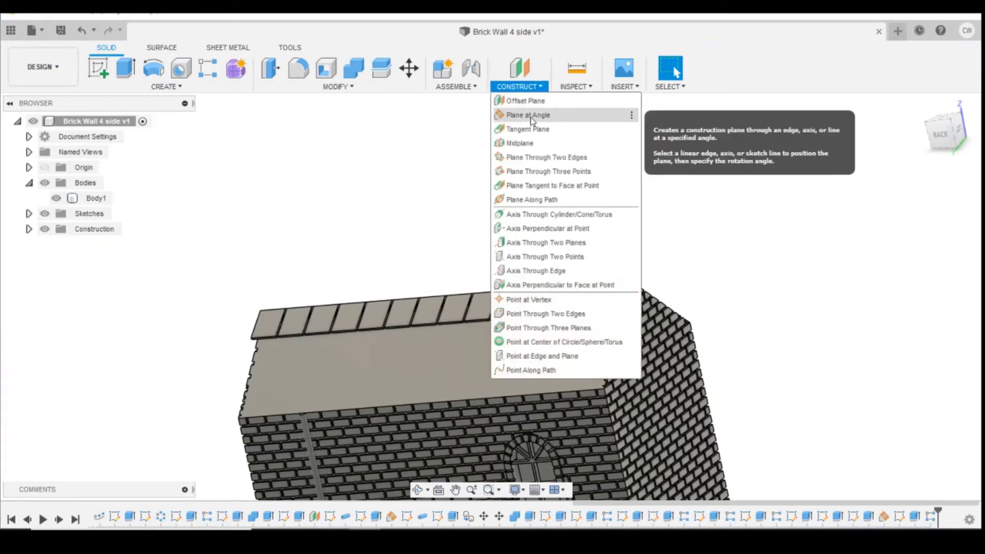
left_click(528, 115)
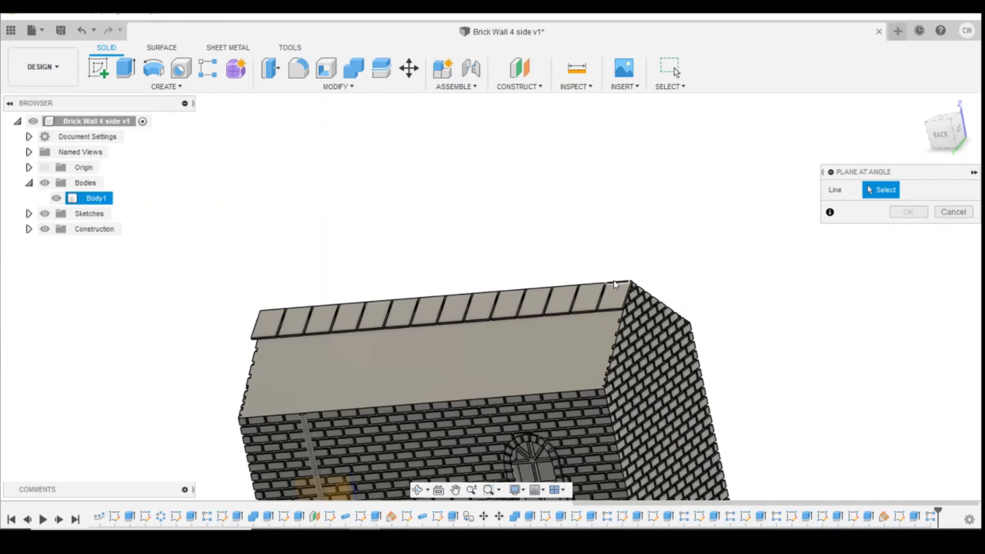
scroll(614, 284, "up", 3)
left_click_drag(955, 116, 968, 166)
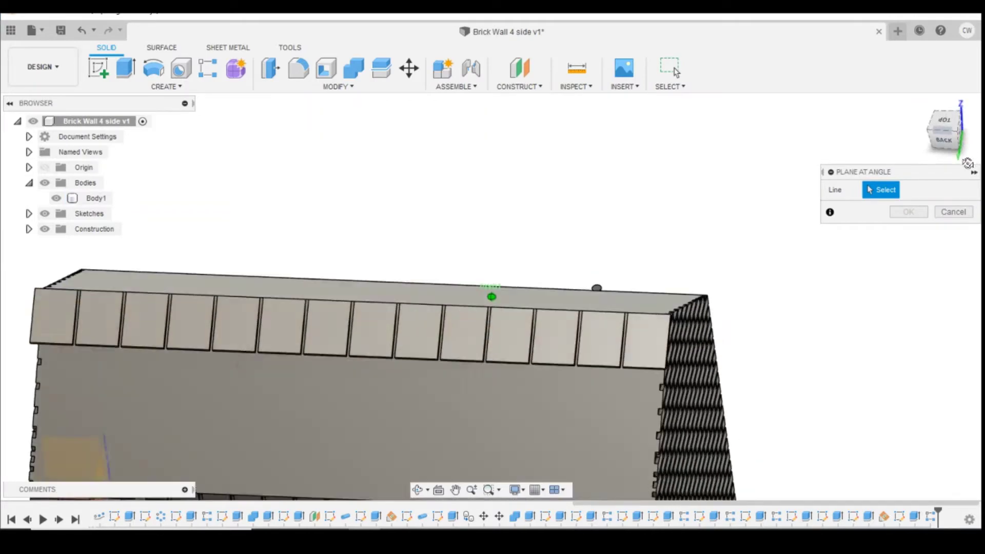
left_click(650, 324)
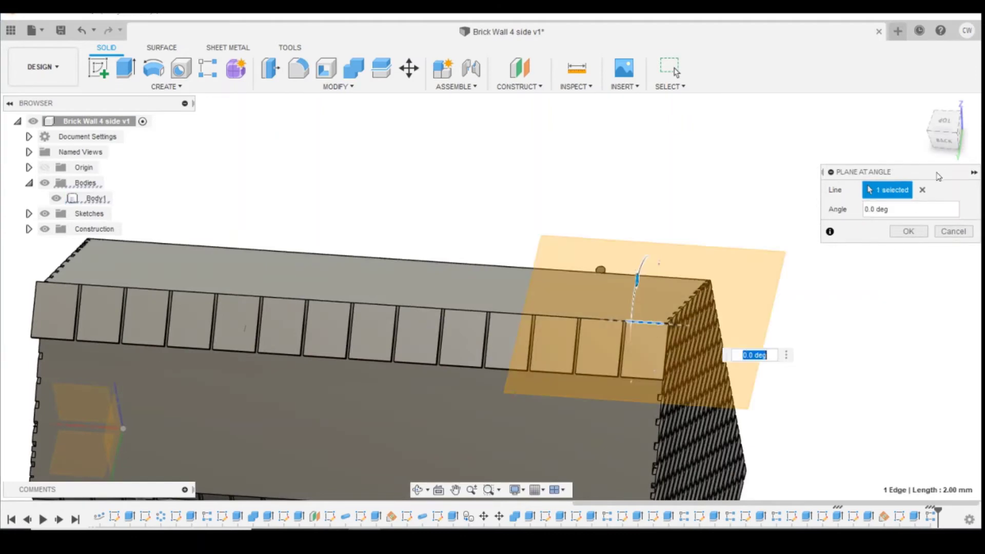
left_click_drag(945, 146, 954, 126)
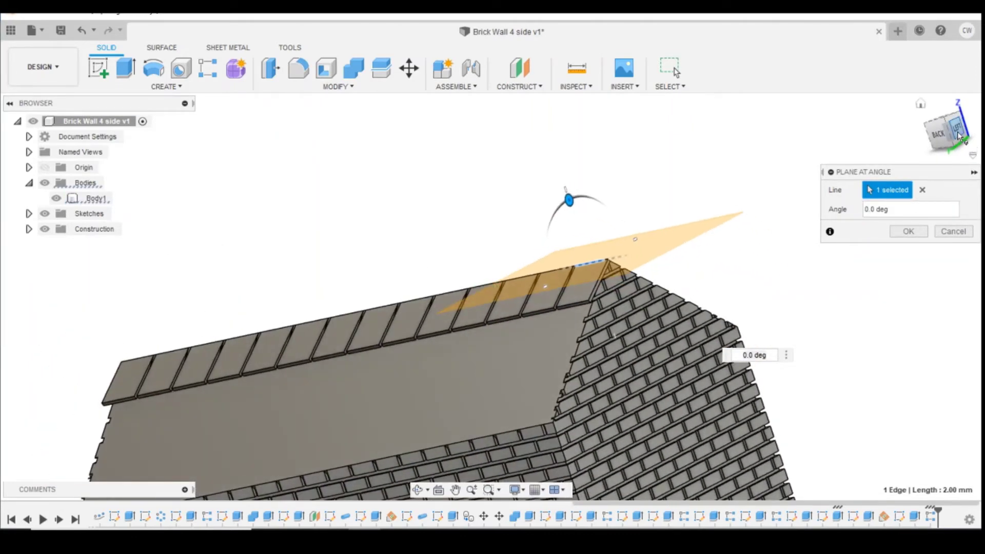
middle_click_drag(539, 254, 520, 232)
left_click(947, 129)
left_click_drag(456, 206, 421, 220)
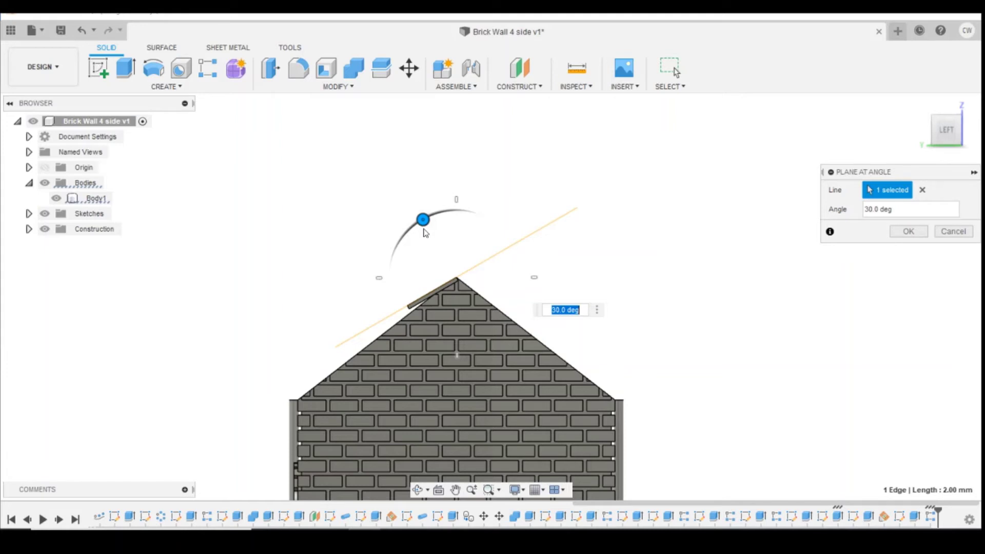
left_click(909, 232)
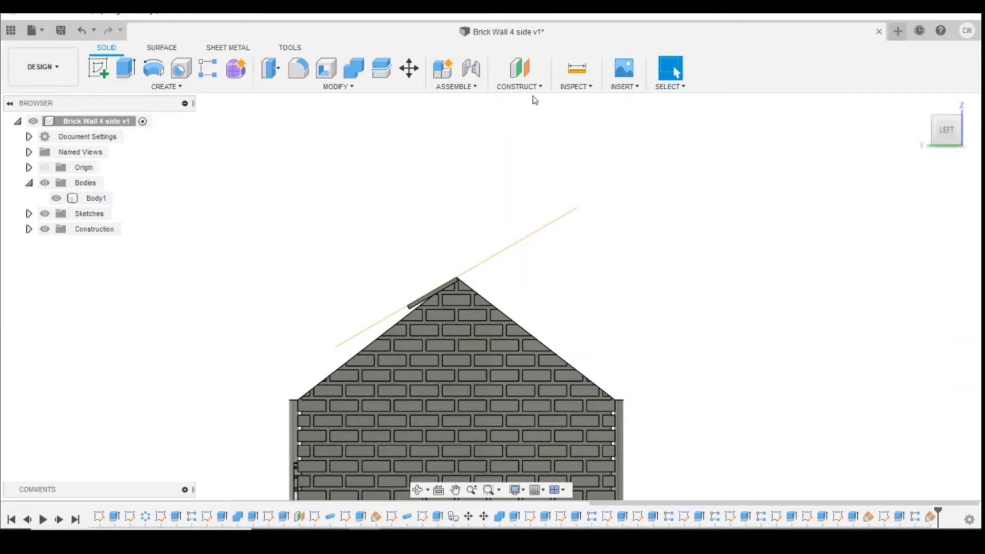
Create an offset plane -0.2 mm from the angled plane
left_click(521, 70)
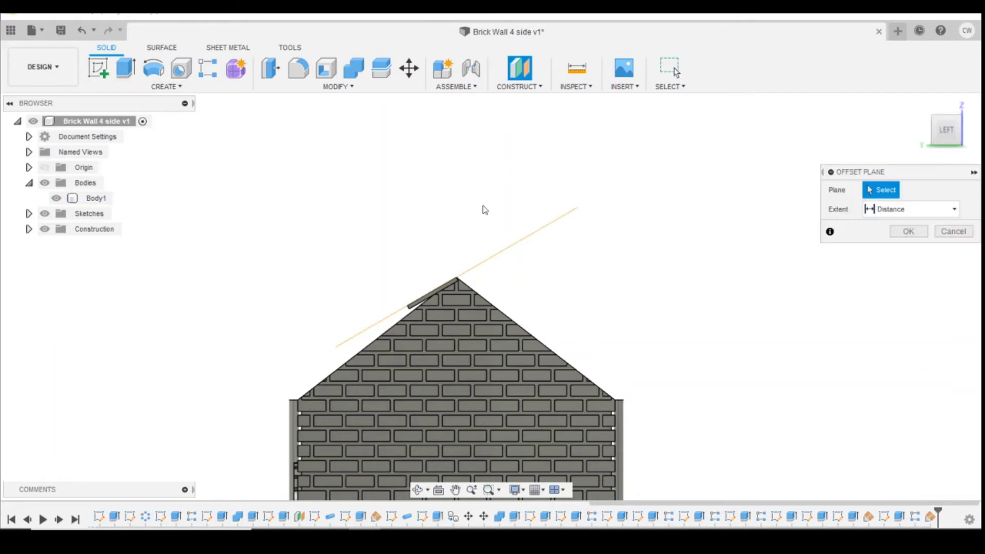
left_click(411, 314)
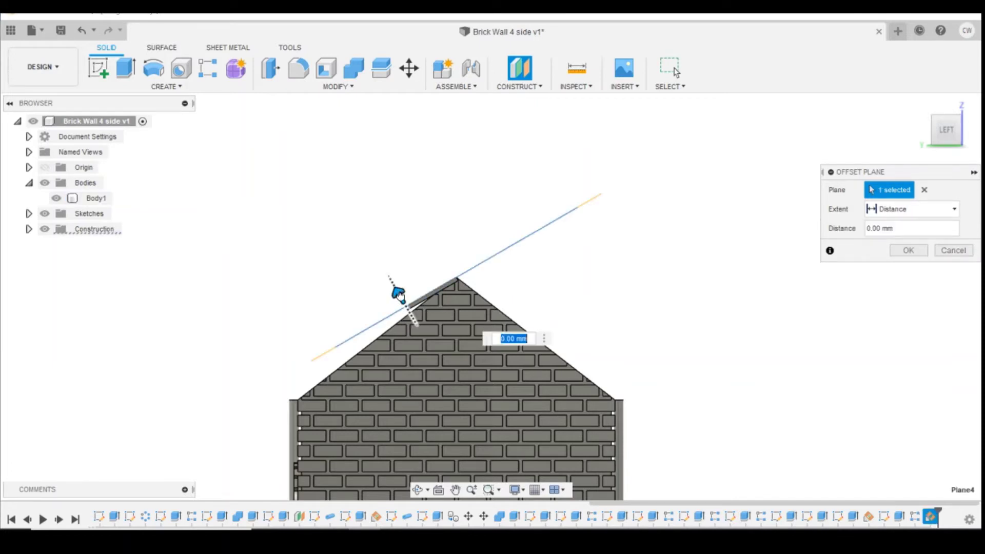
left_click_drag(398, 295, 410, 310)
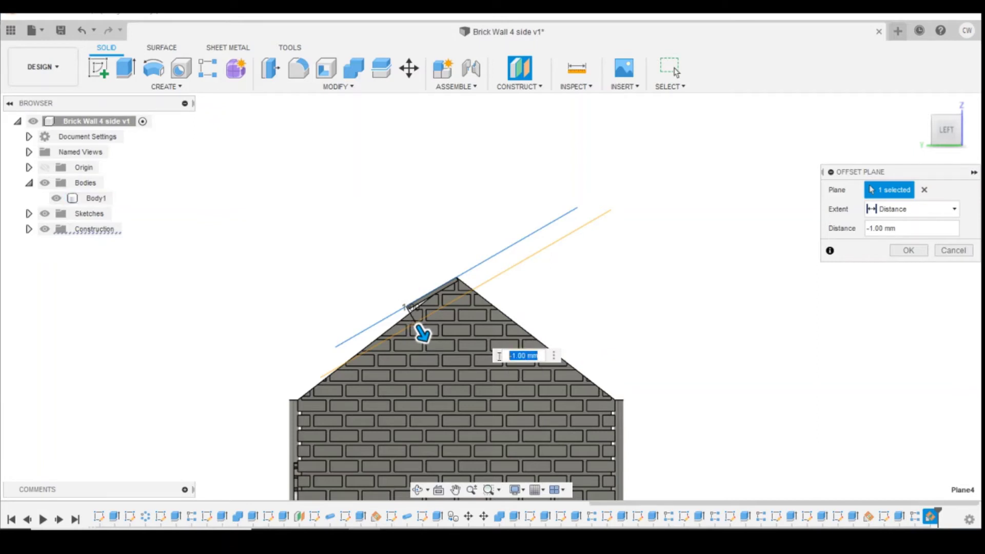
type("-0.2")
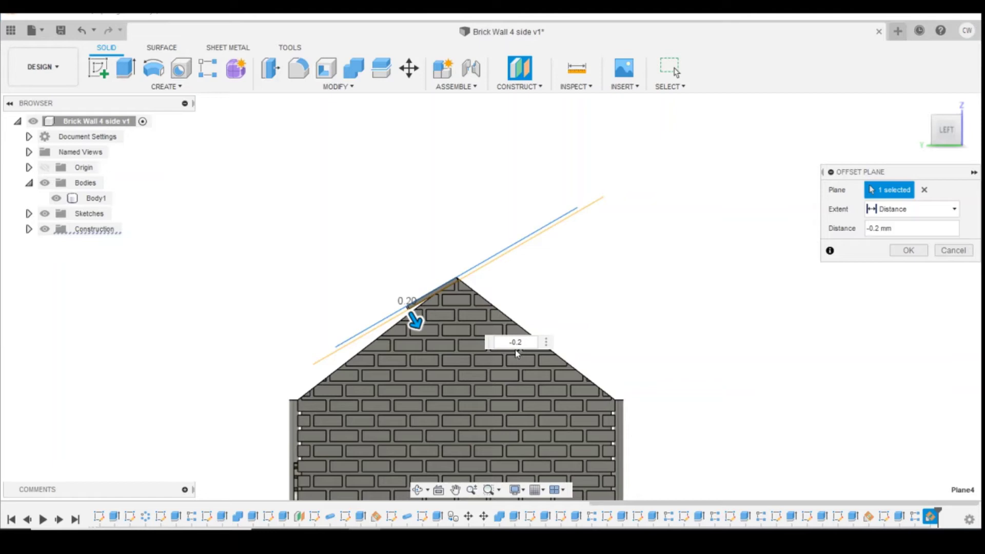
key("Return")
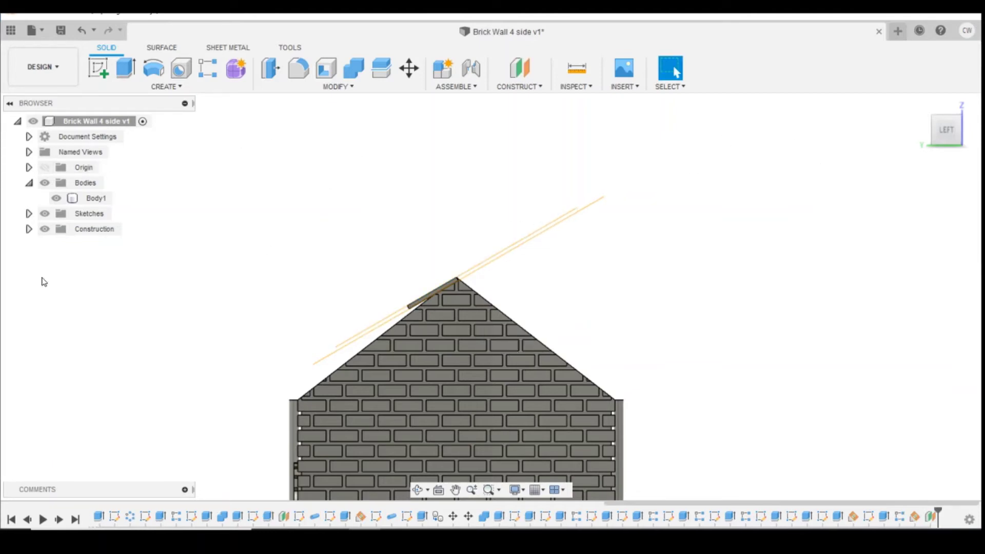
Hide the unneeded construction planes in the browser, keeping Plane5
left_click_drag(948, 123, 959, 135)
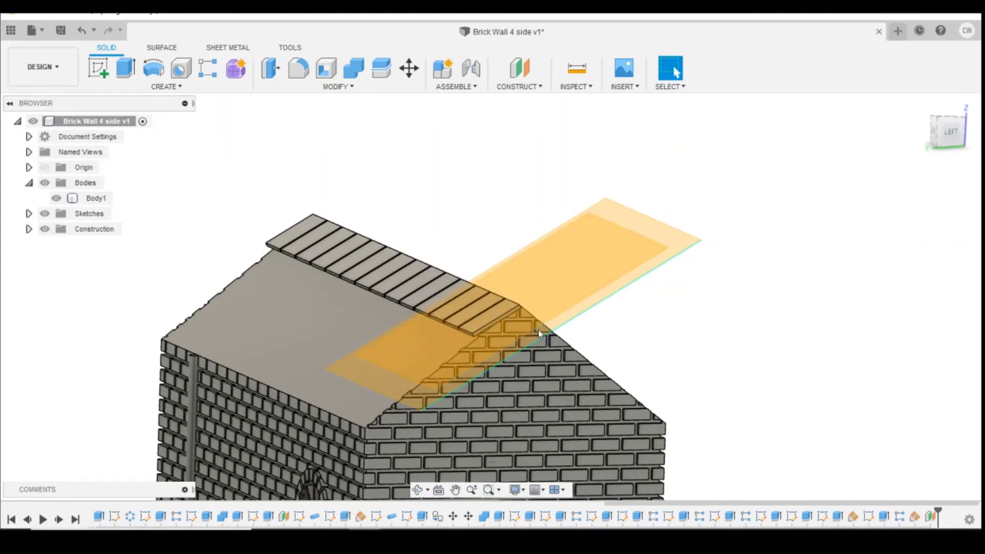
left_click(29, 230)
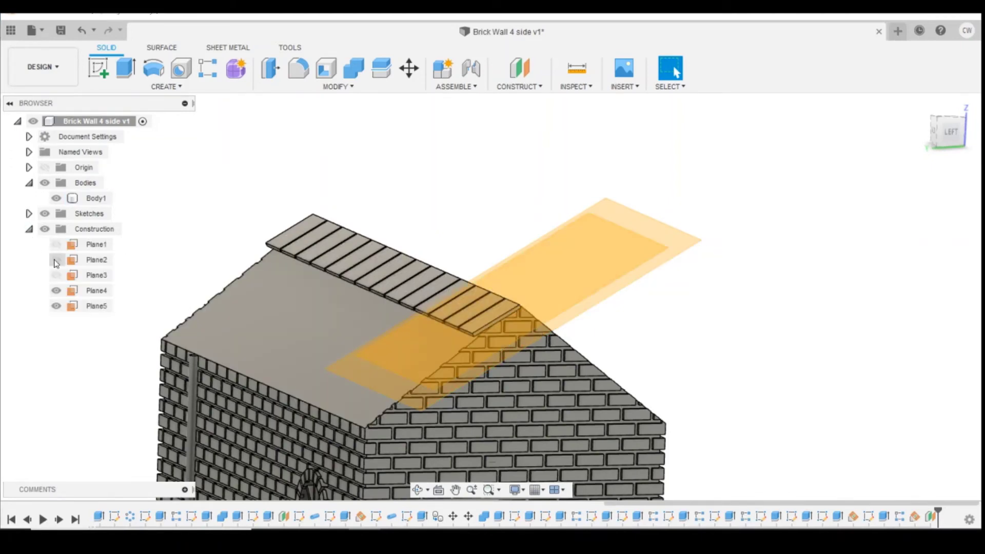
left_click(96, 290)
left_click(96, 306)
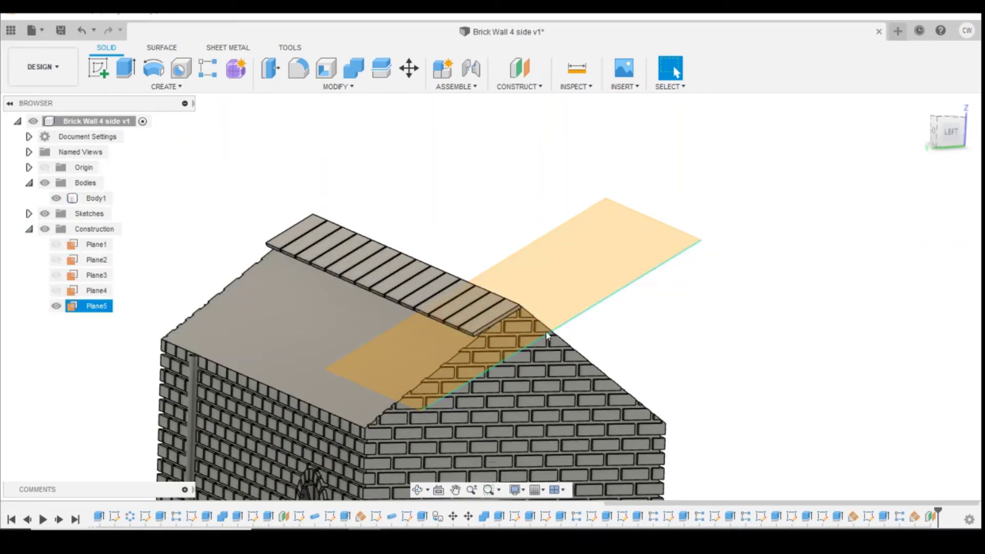
left_click(421, 348)
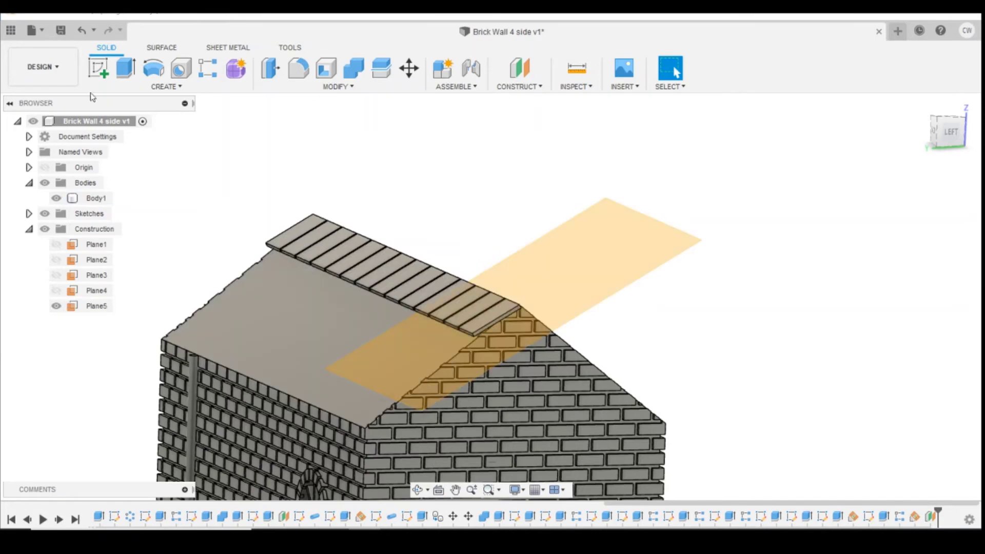
Start a sketch on Plane5 and check a tile's side and bottom edge lengths
left_click(99, 67)
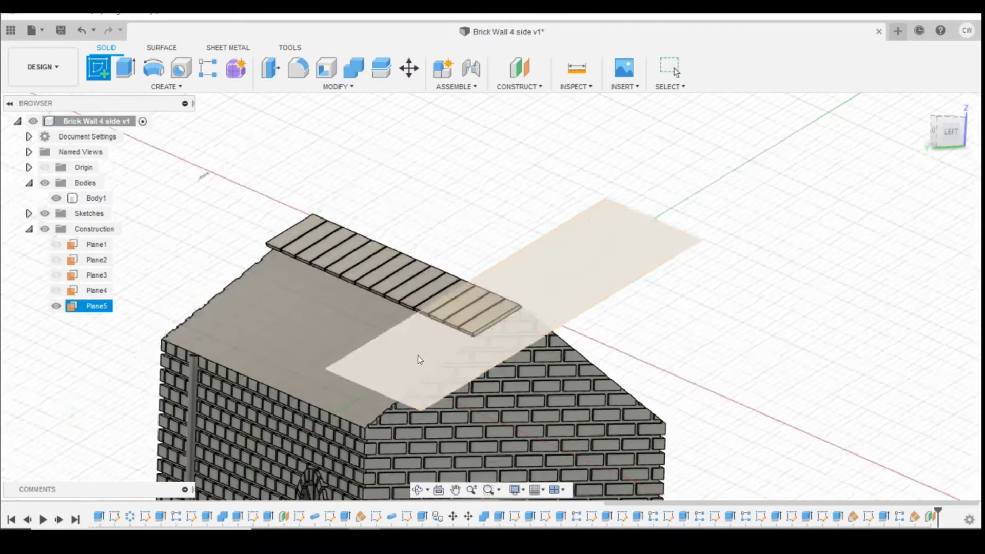
left_click(481, 359)
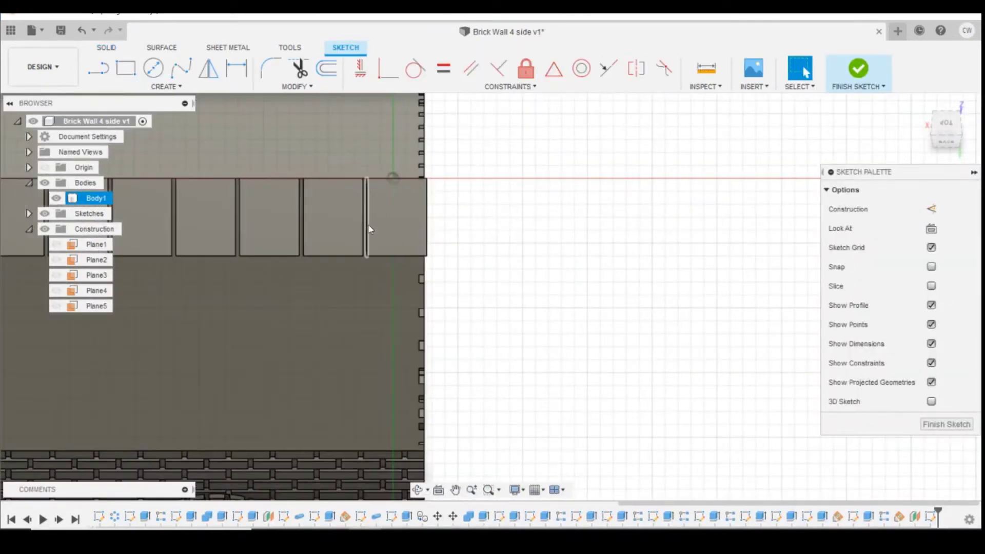
left_click(366, 227)
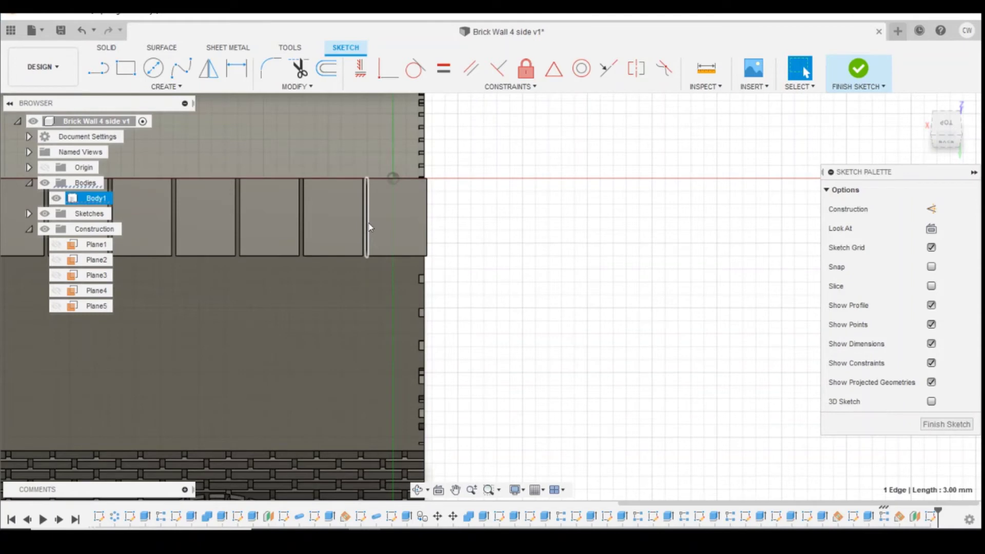
left_click(386, 256)
Draw a 3.00 mm by 2.30 mm two-point rectangle below the tile row's end
left_click(126, 70)
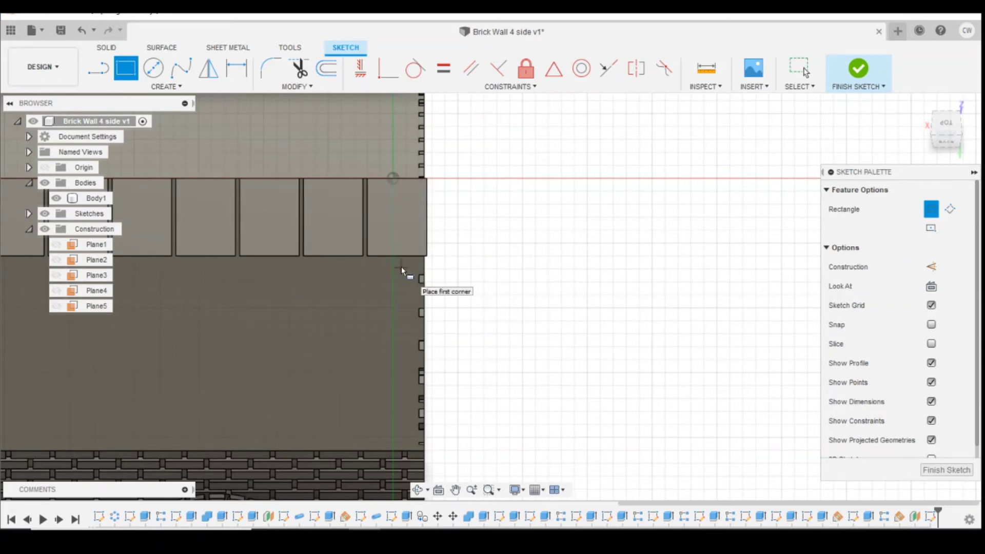
left_click(403, 299)
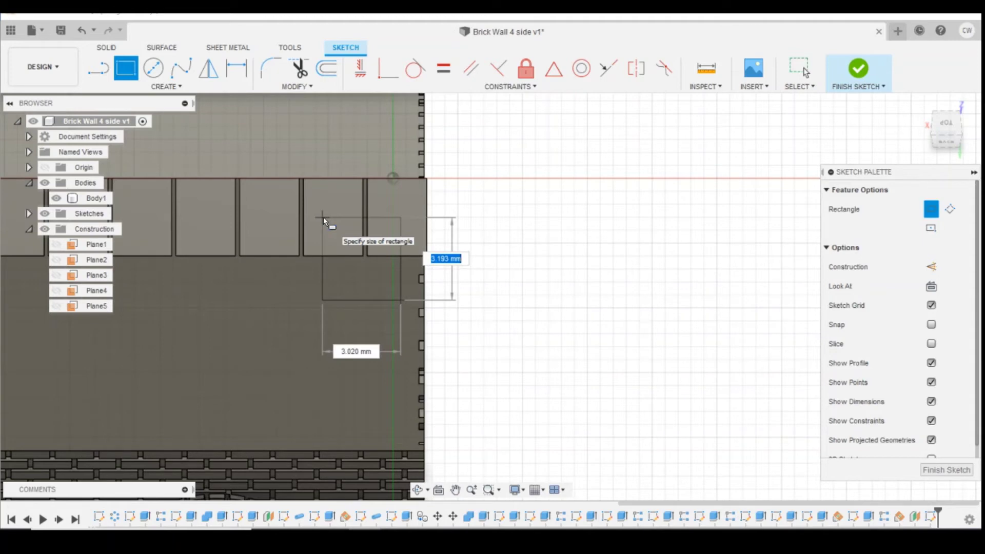
type("3")
key("Tab")
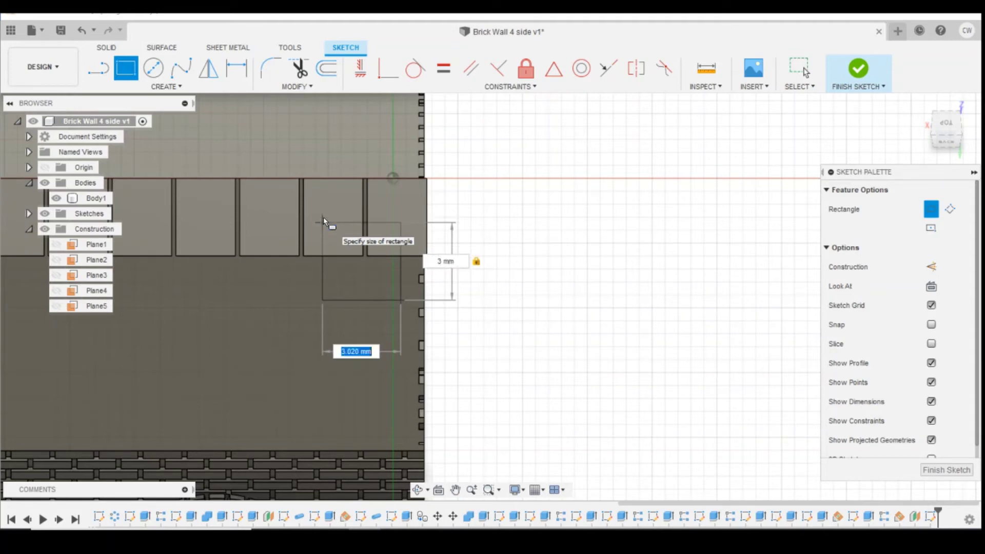
type("2.3")
key("Return")
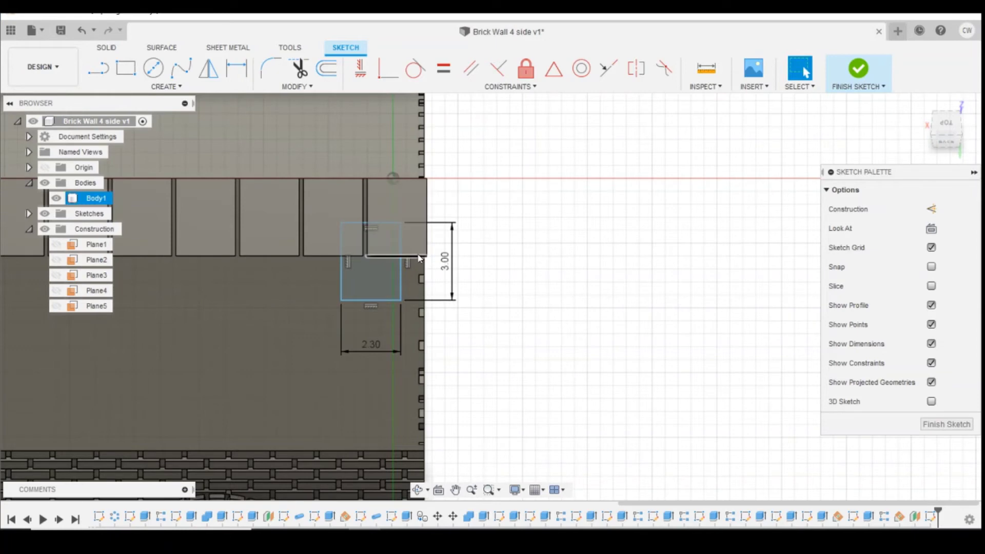
scroll(367, 262, "up", 3)
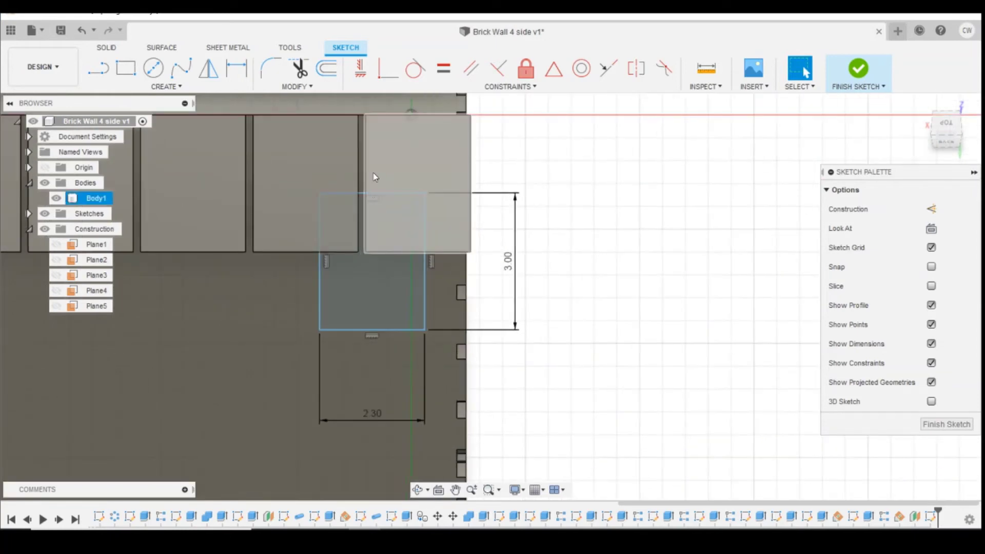
Measure the 0.162 mm gap between the new rectangle and the end tile
left_click(707, 73)
scroll(374, 159, "up", 3)
scroll(377, 149, "down", 2)
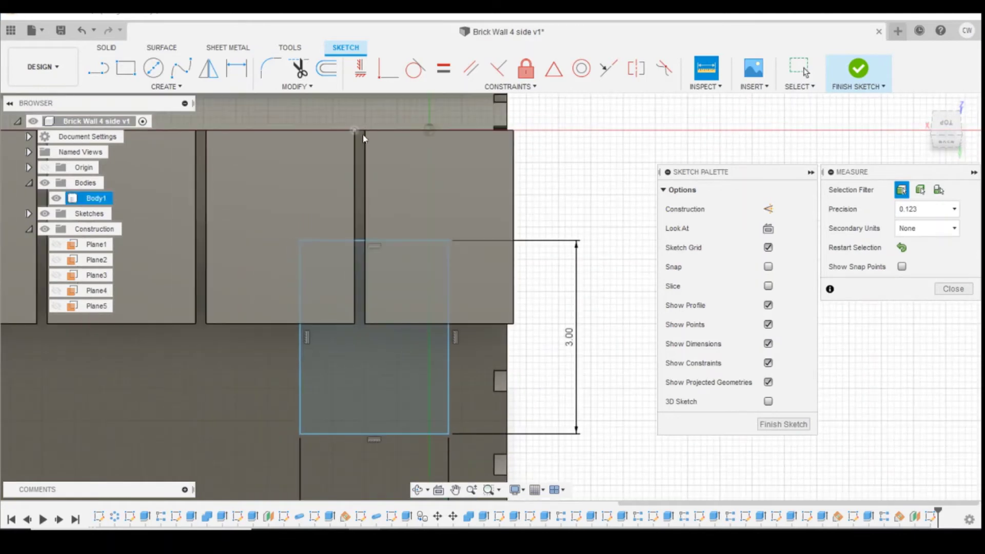
left_click(400, 193)
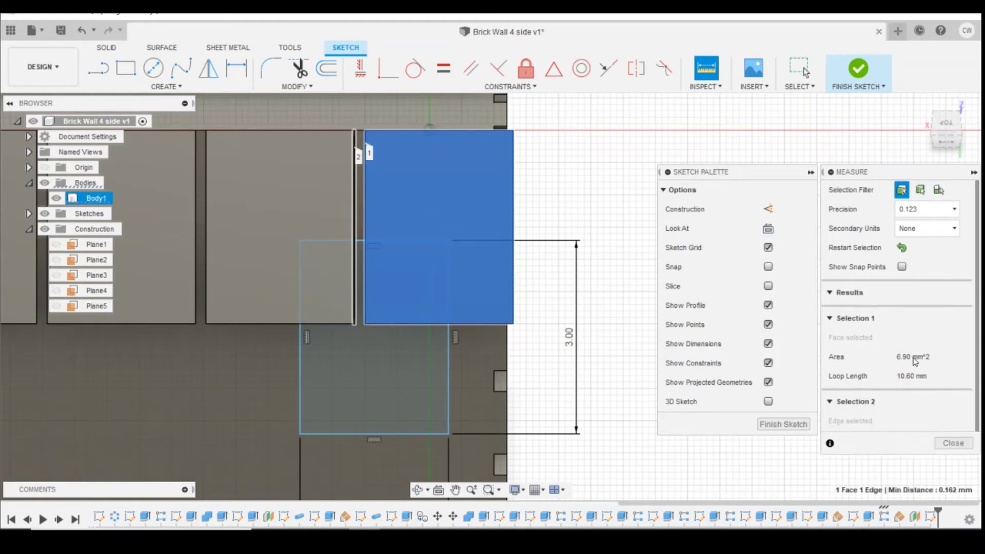
scroll(347, 319, "down", 5)
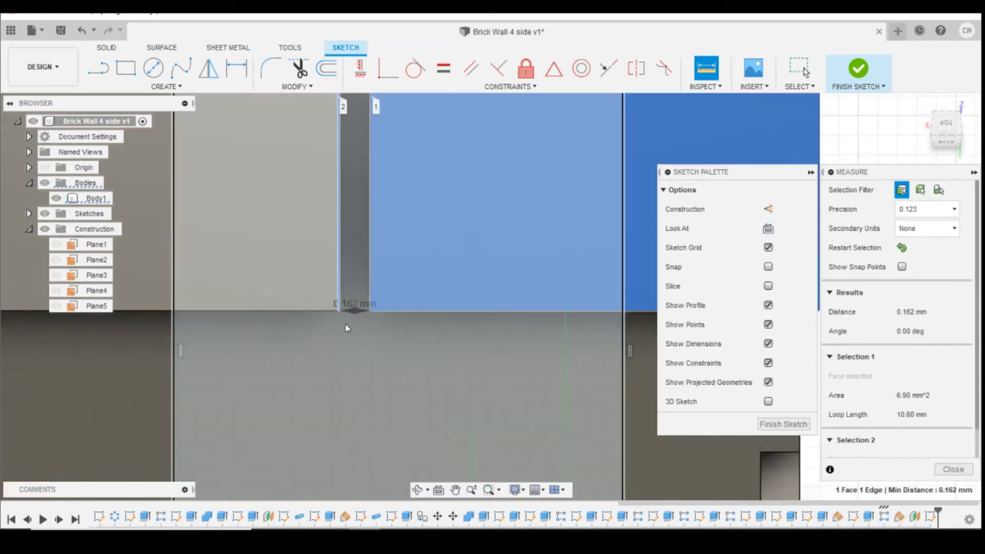
scroll(346, 319, "down", 5)
scroll(351, 322, "up", 5)
scroll(355, 323, "up", 3)
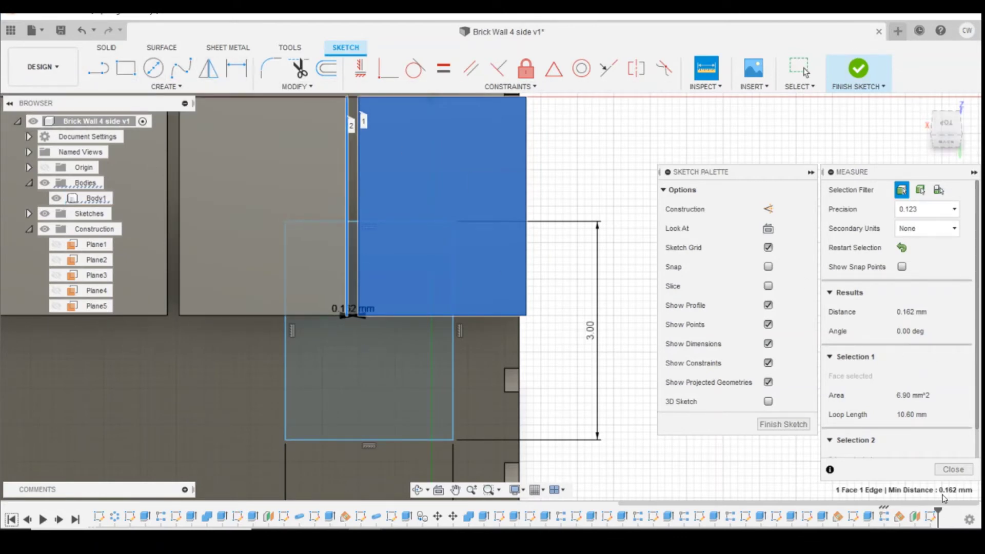
Dimension the rectangle's side 1.175 mm from the wall corner, correcting it from 1.075
left_click(953, 469)
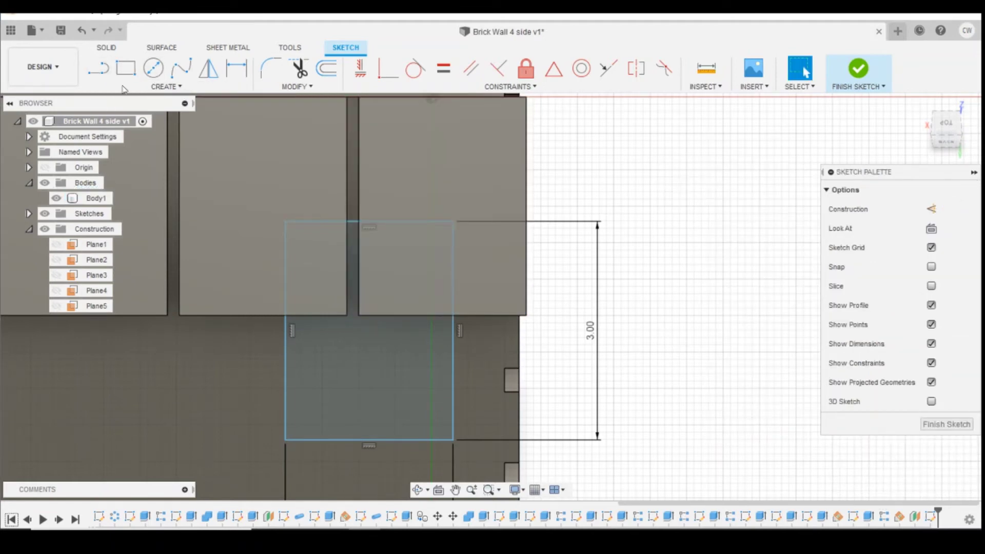
left_click(237, 69)
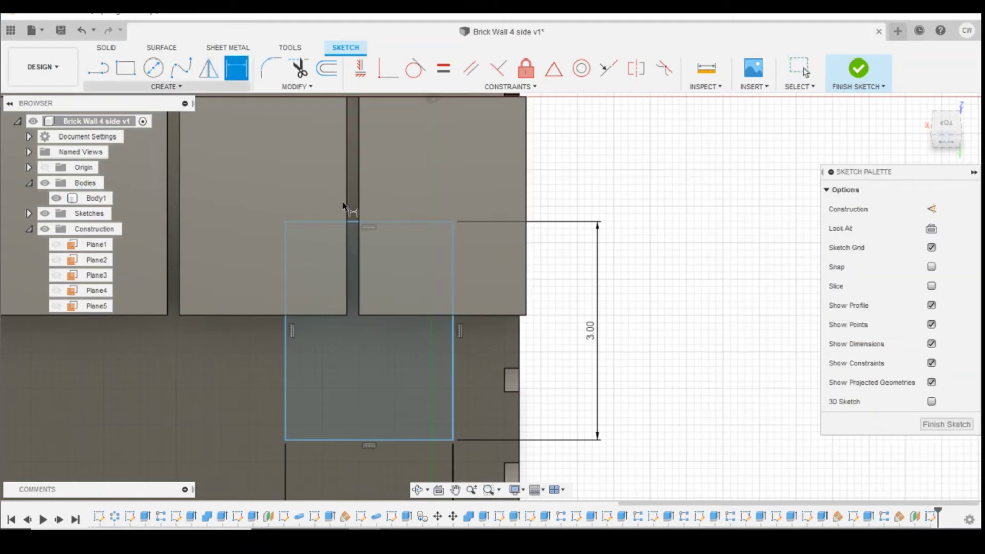
left_click(526, 314)
left_click(456, 346)
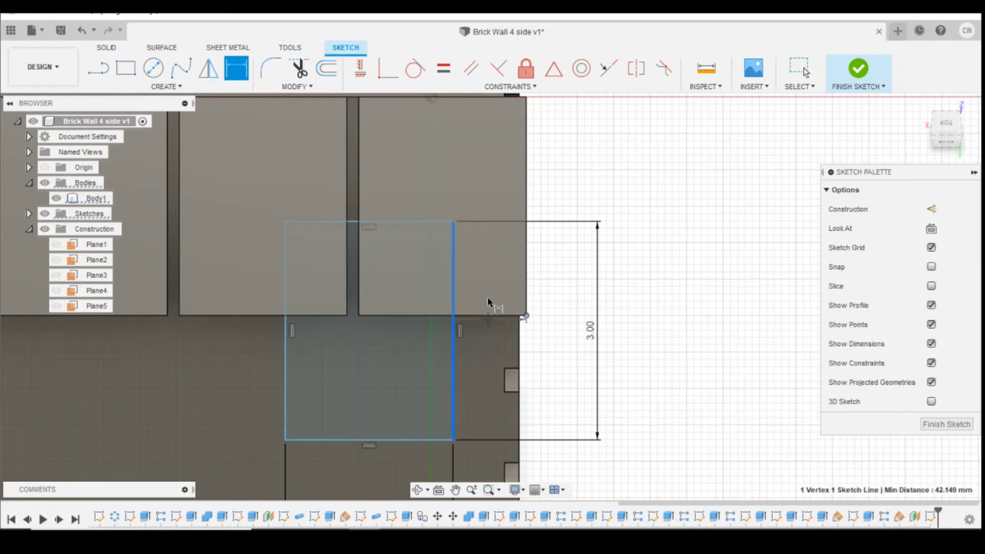
left_click(550, 352)
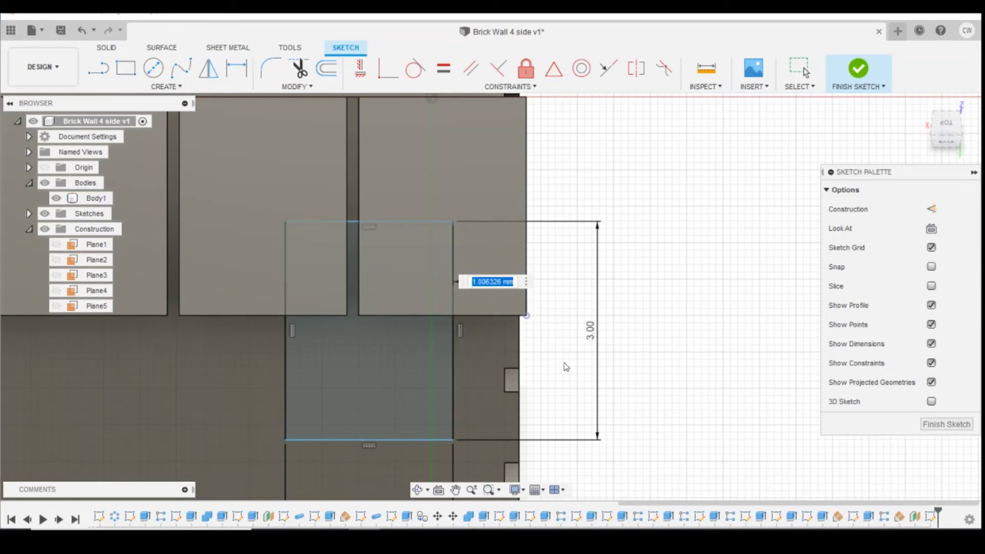
type("1.075")
key("Return")
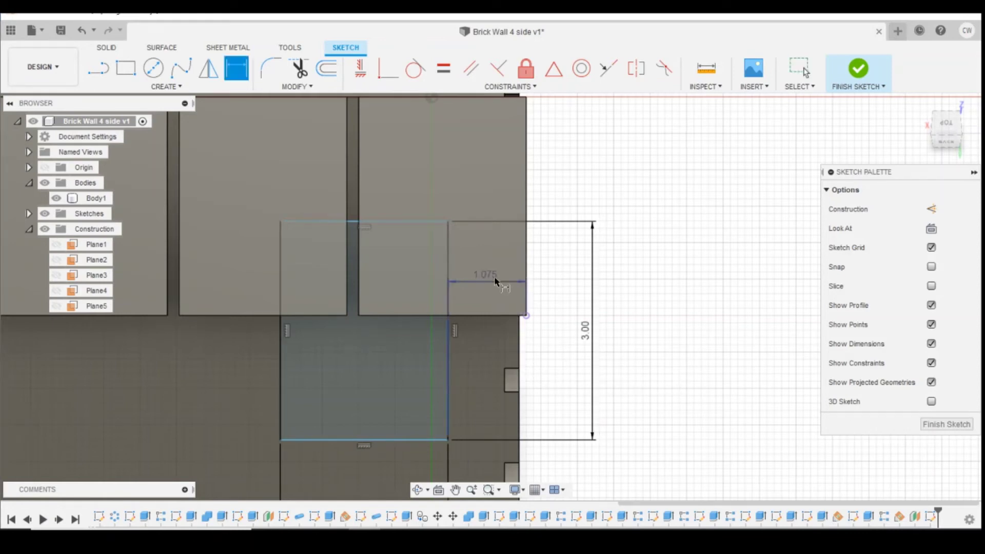
double_click(494, 276)
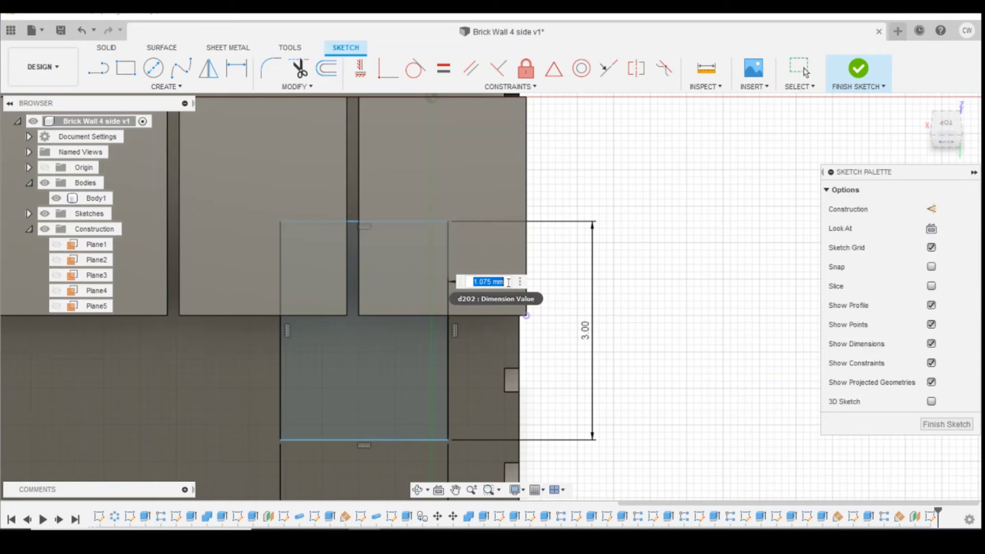
left_click_drag(486, 281, 481, 281)
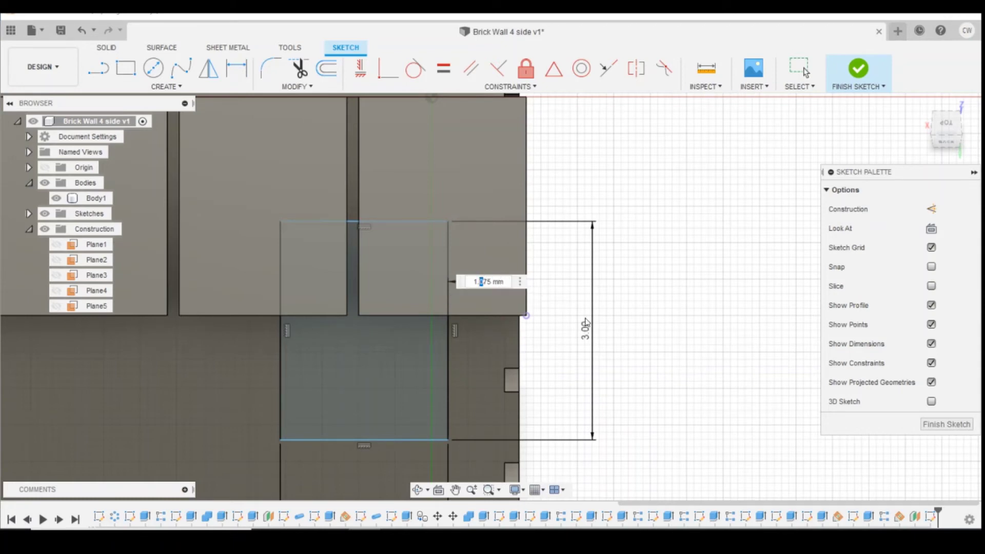
type("1.175")
key("Return")
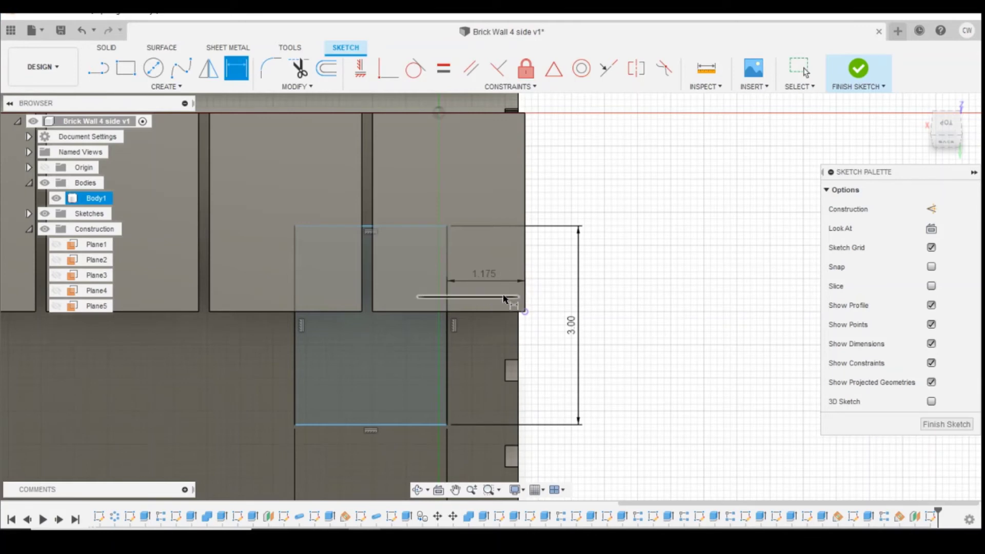
scroll(504, 280, "down", 1)
scroll(455, 305, "down", 1)
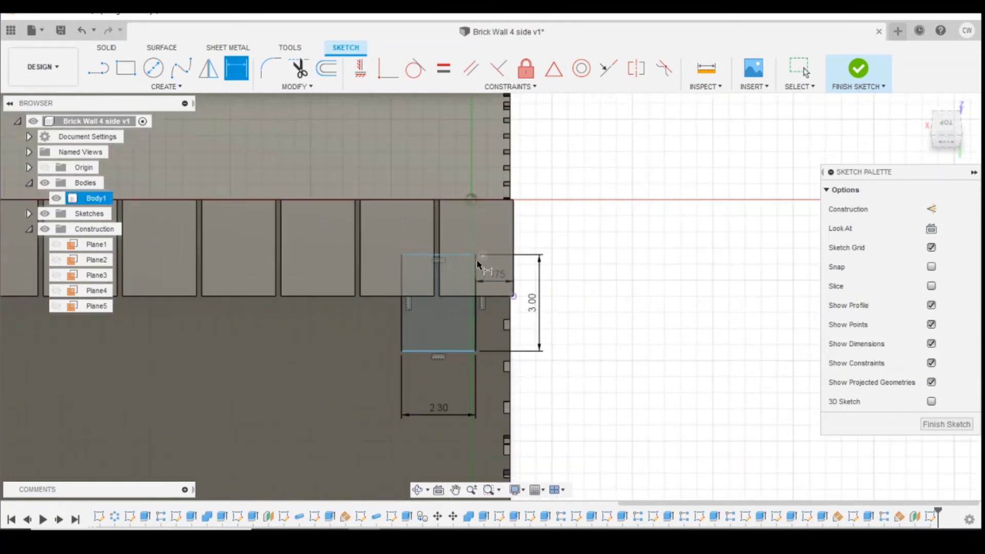
Add a 1.706 mm vertical dimension from the roof's top line to the tile's top corner
left_click(443, 256)
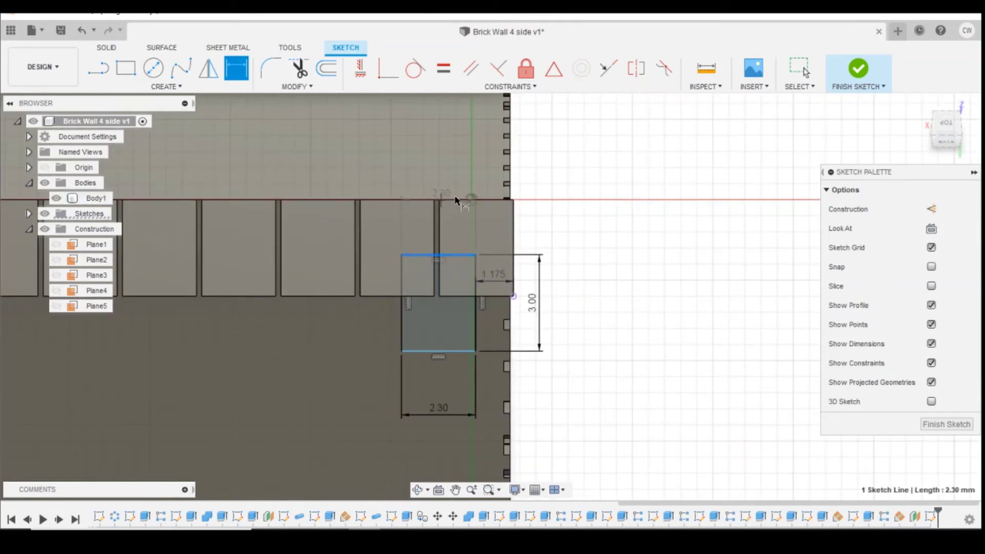
key("Escape")
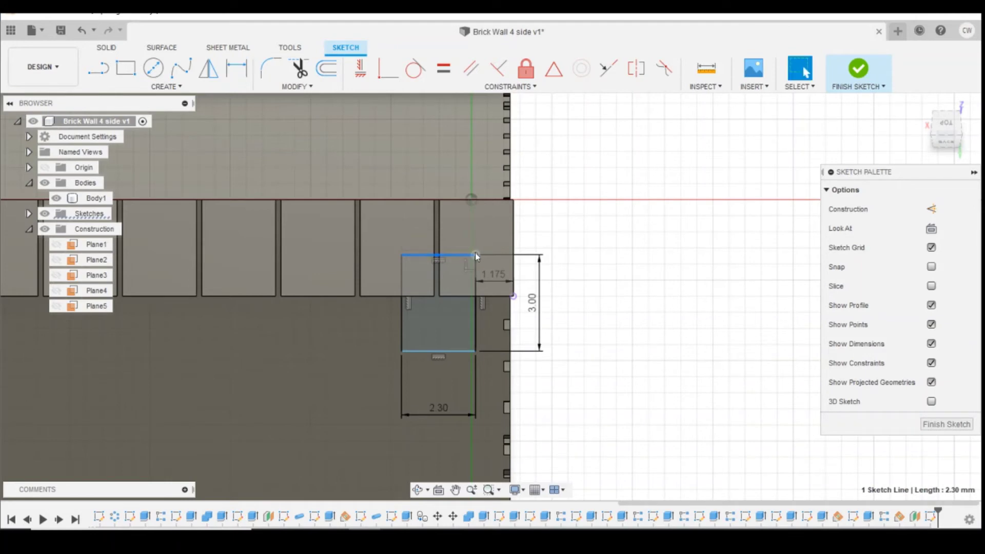
key("d")
left_click(475, 257)
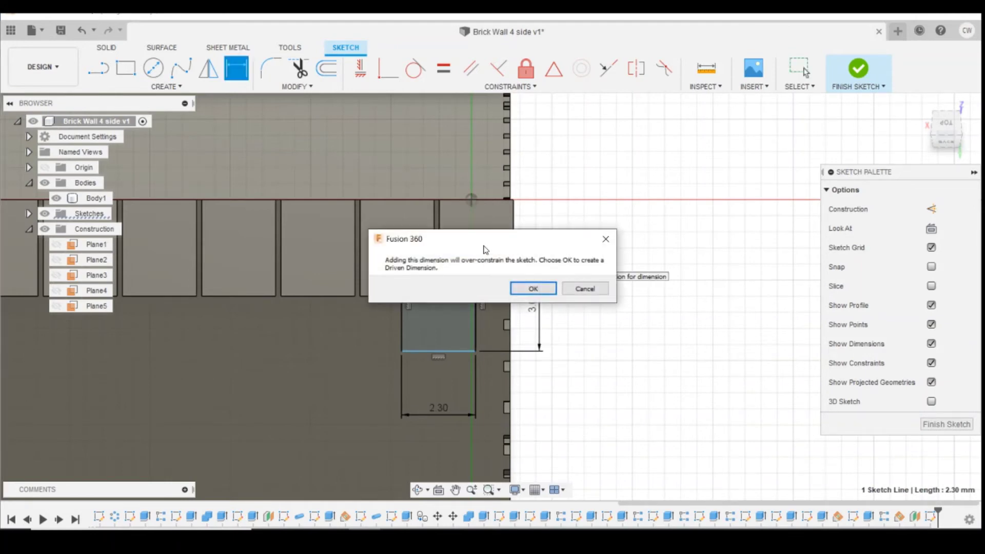
left_click(605, 231)
left_click(475, 256)
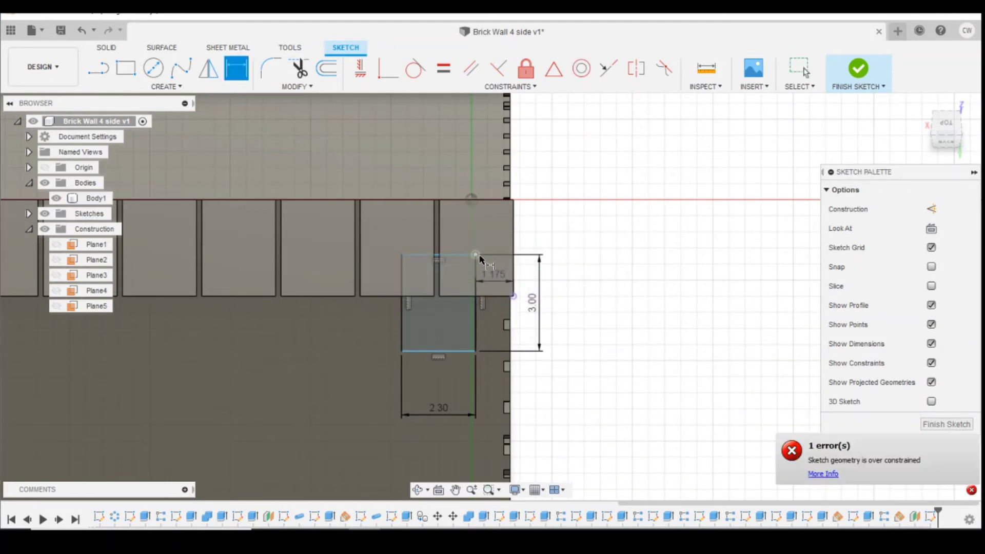
left_click(514, 202)
left_click(558, 227)
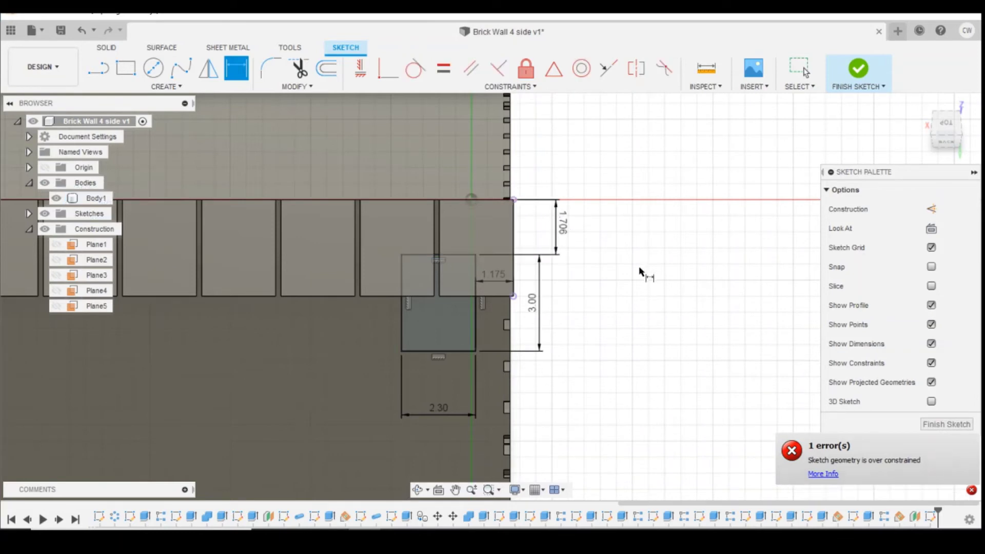
key("Escape")
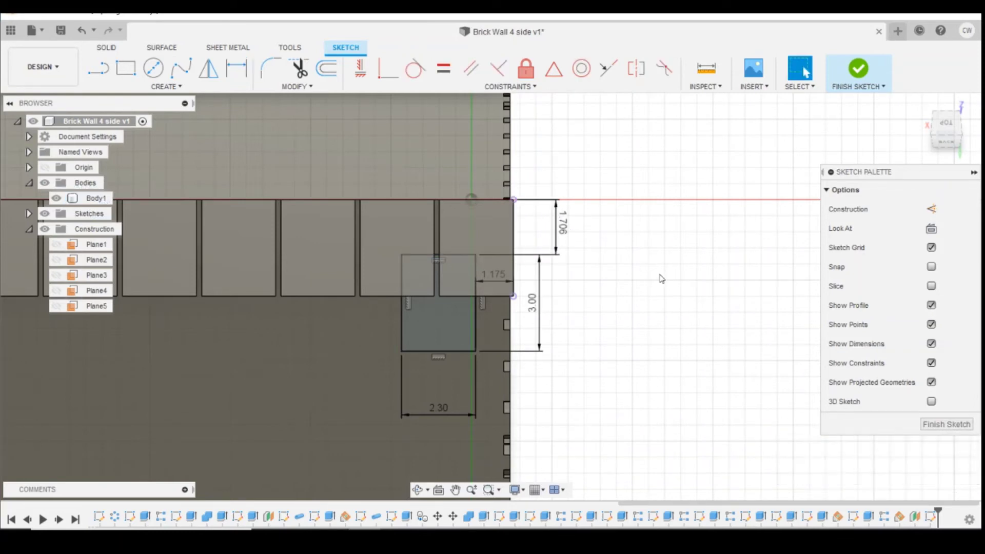
Extrude the new tile rectangle -0.4 mm as a Join into the roof
left_click(459, 323)
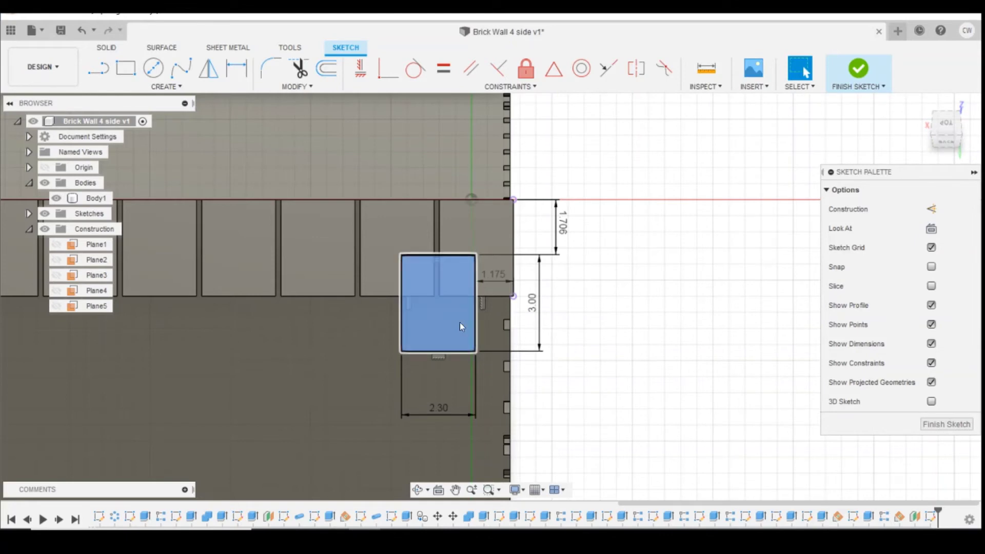
right_click(460, 322)
left_click(439, 379)
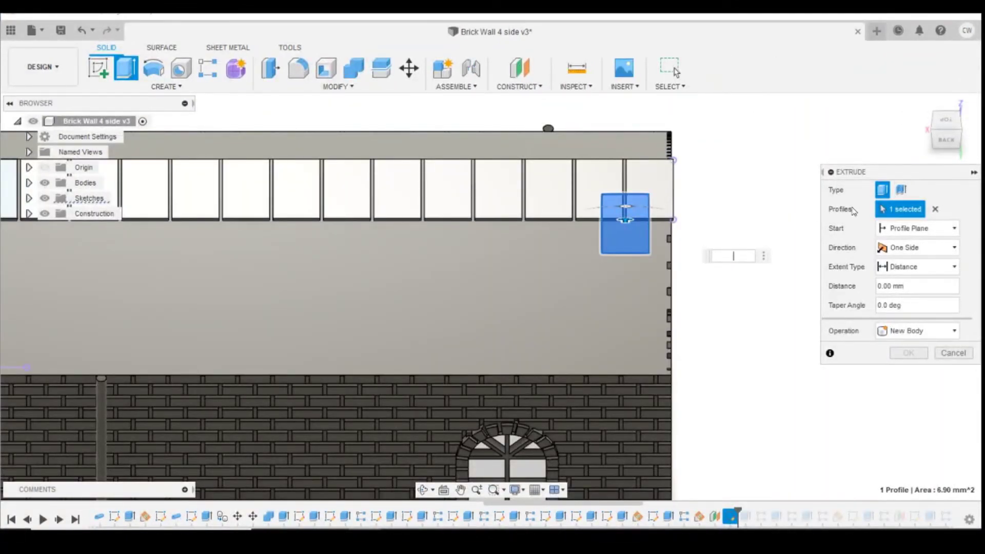
key("Escape")
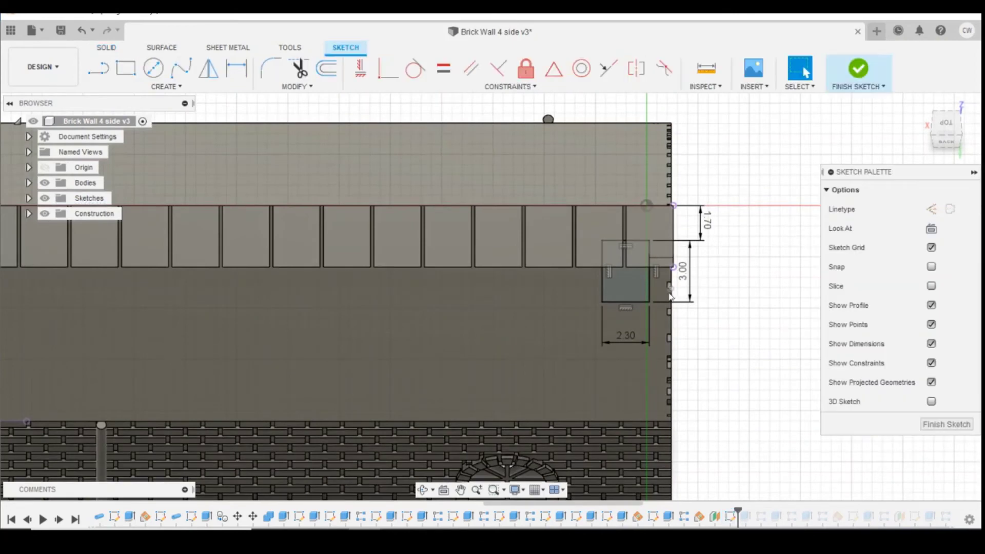
left_click(635, 288)
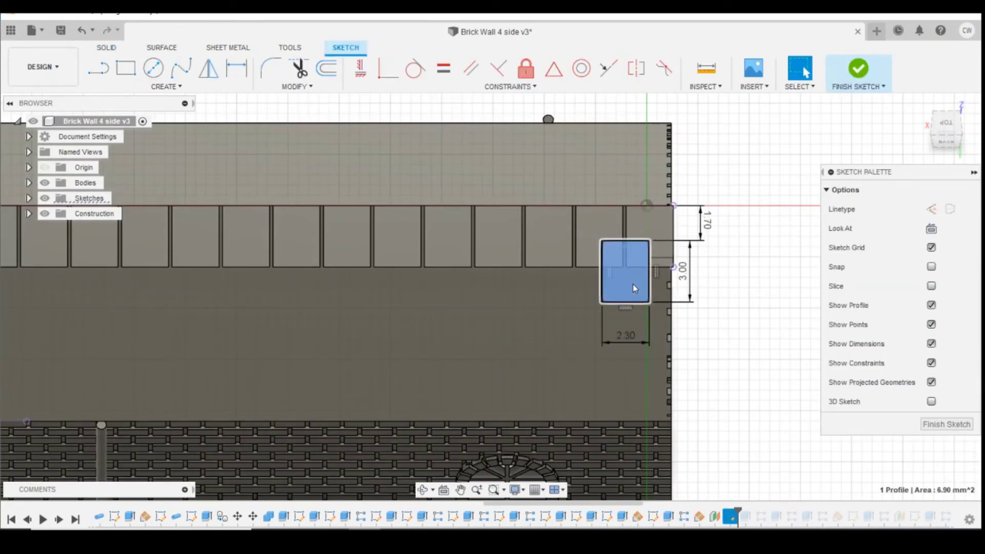
right_click(633, 284)
left_click(616, 347)
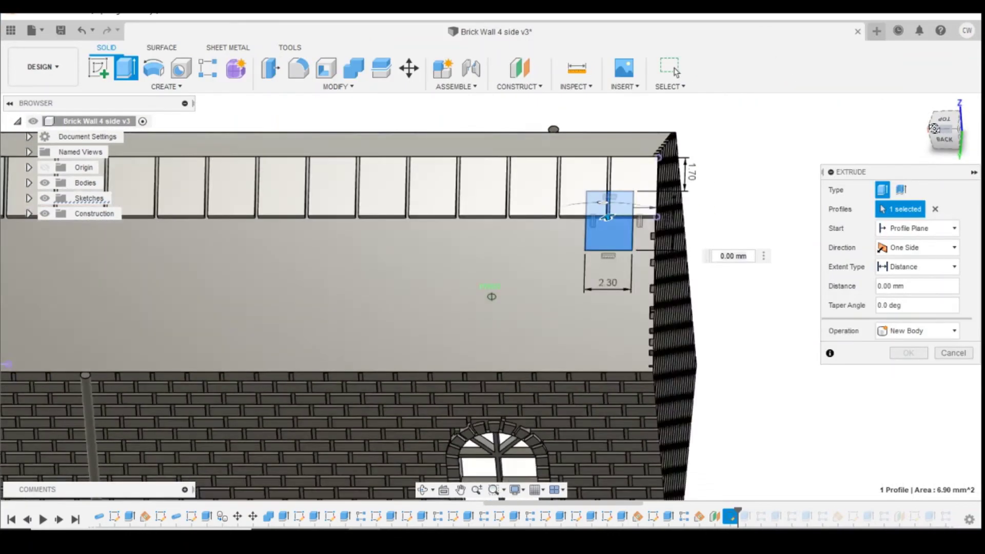
left_click_drag(935, 128, 945, 127)
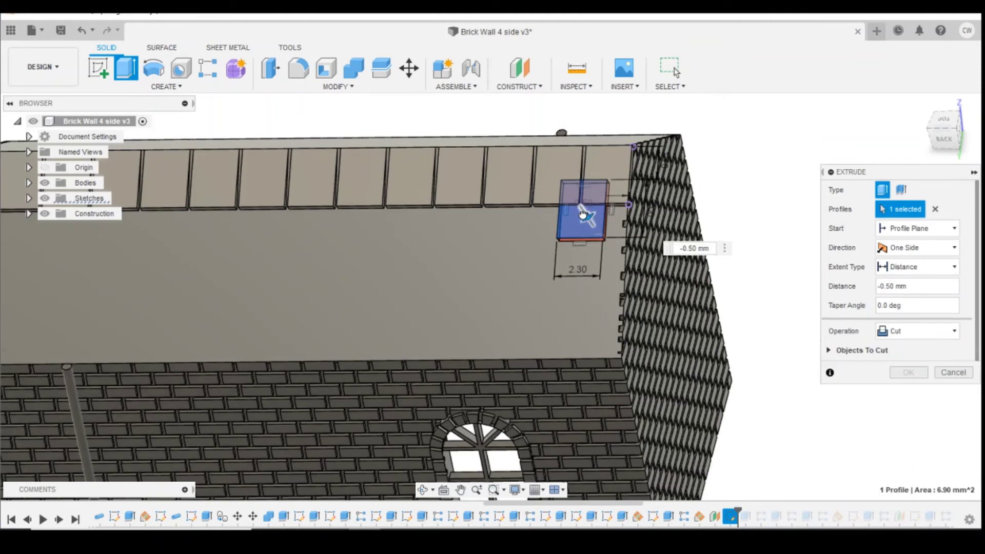
left_click_drag(579, 205, 591, 220)
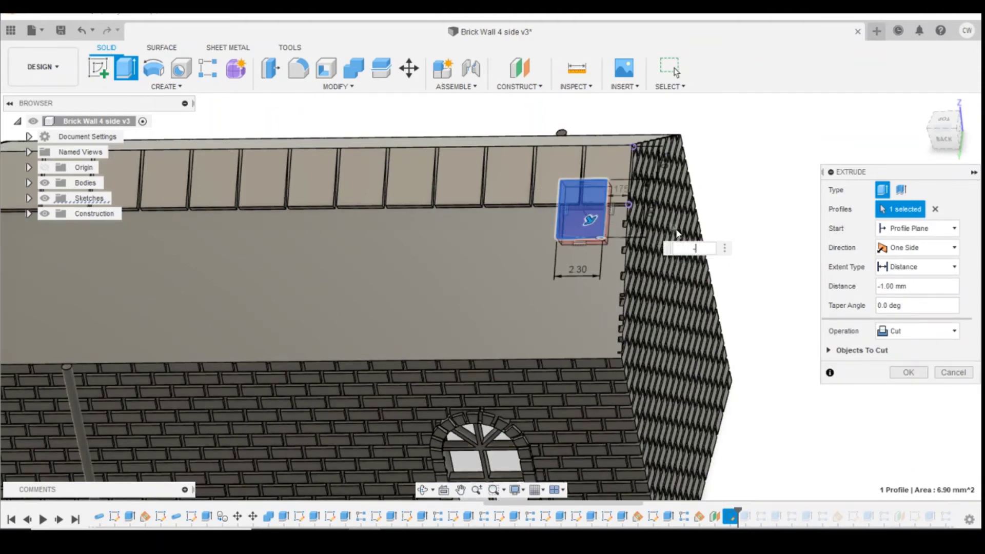
type("-0.4")
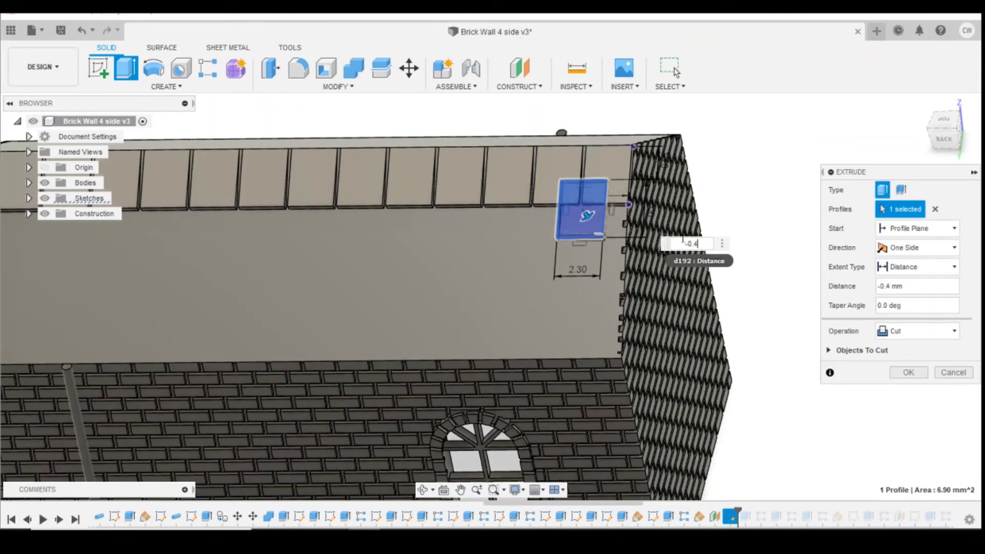
left_click(918, 331)
left_click(900, 348)
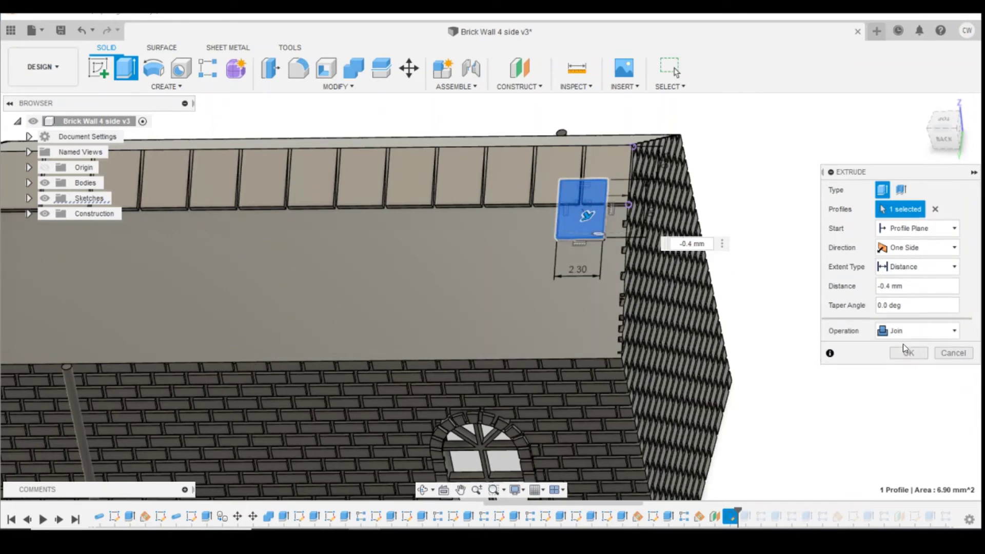
left_click(909, 354)
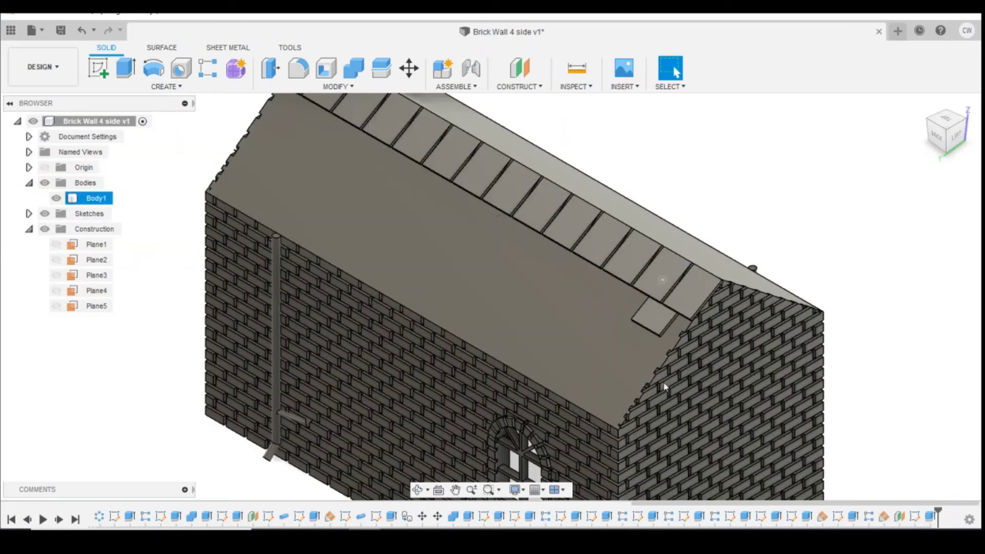
Pattern the new tile along the roof edge with -32 mm distance
left_click(208, 67)
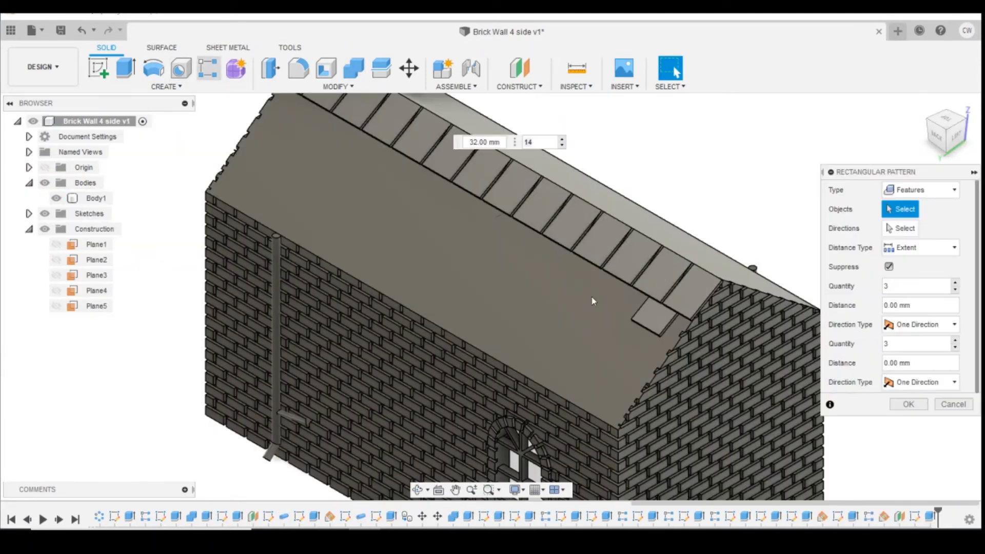
left_click(655, 312)
left_click(729, 317)
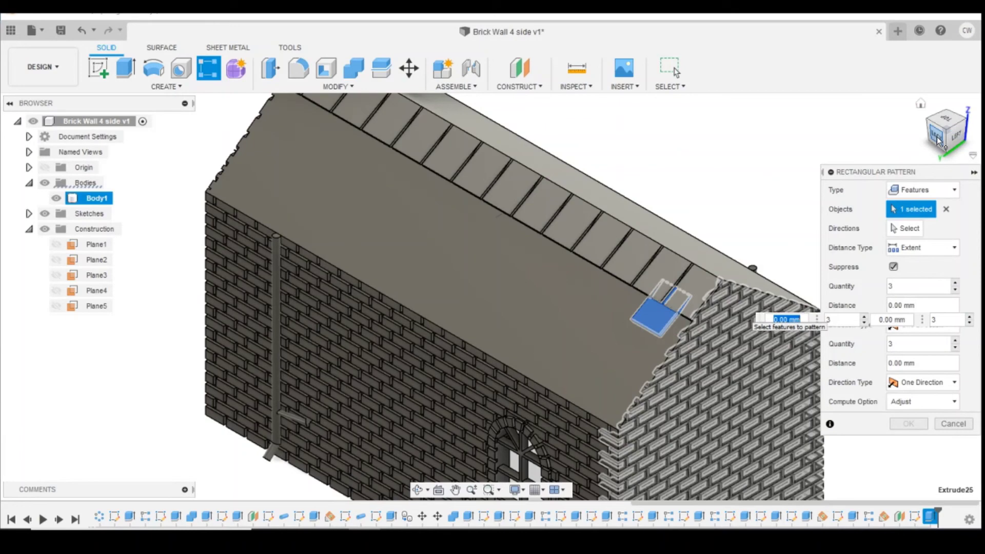
left_click(940, 140)
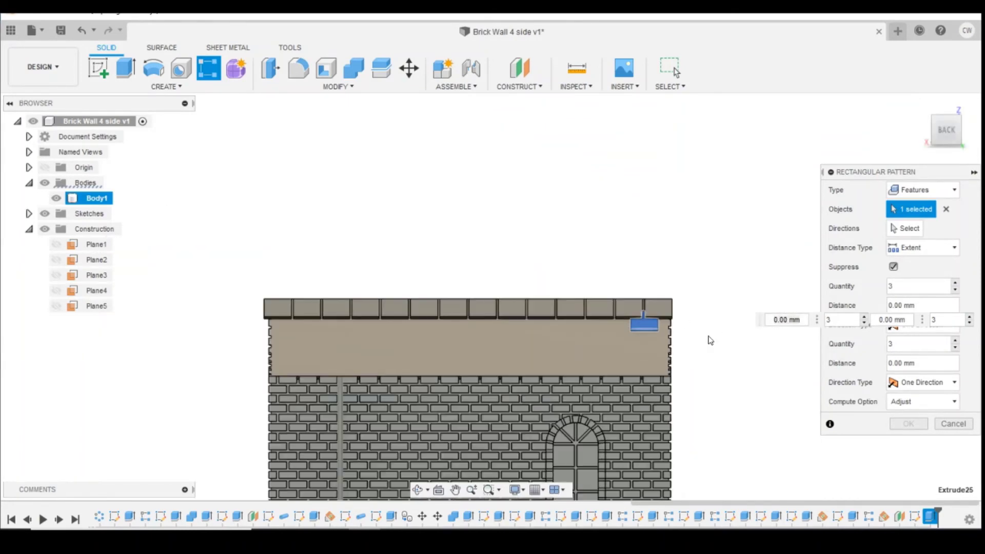
left_click(906, 228)
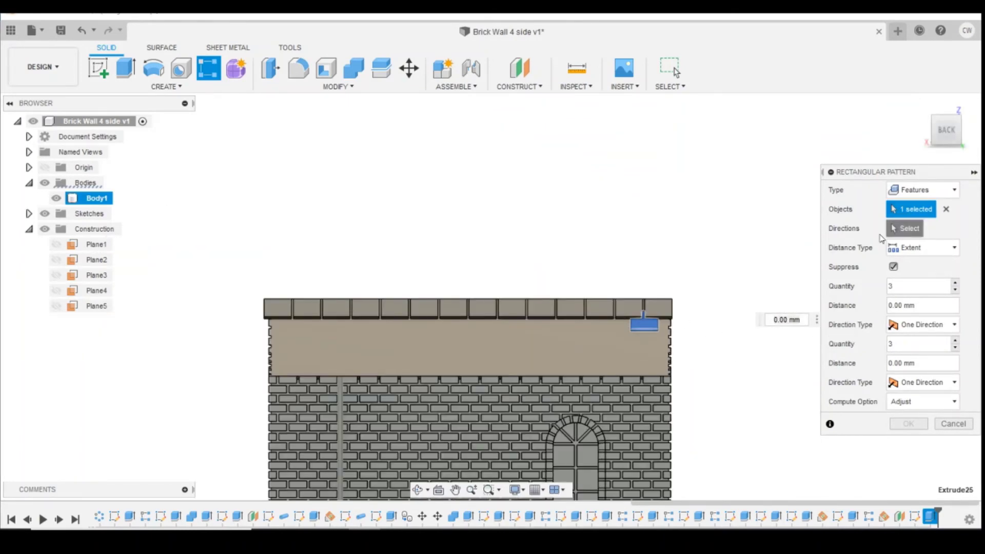
left_click(570, 300)
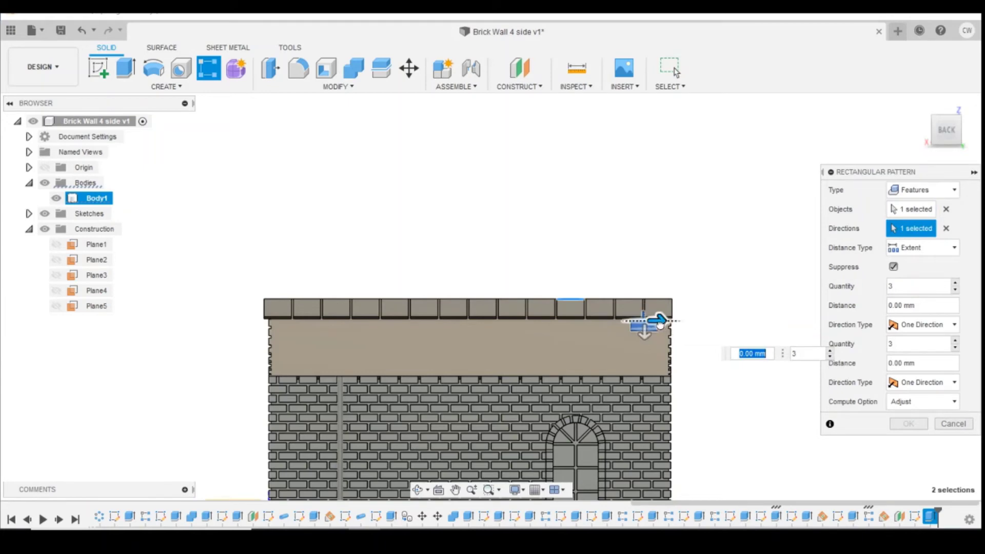
left_click_drag(660, 320, 284, 322)
scroll(255, 252, "up", 6)
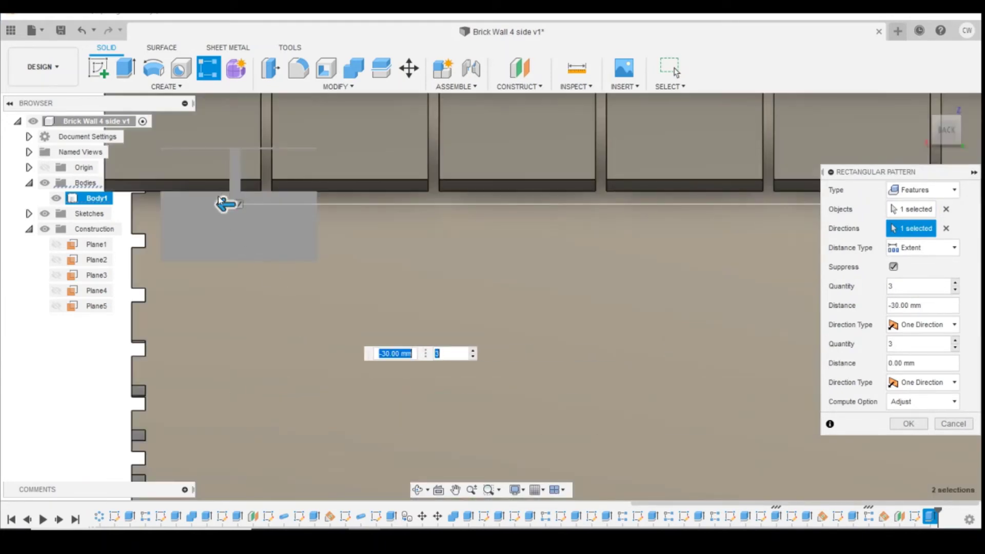
left_click_drag(224, 205, 251, 206)
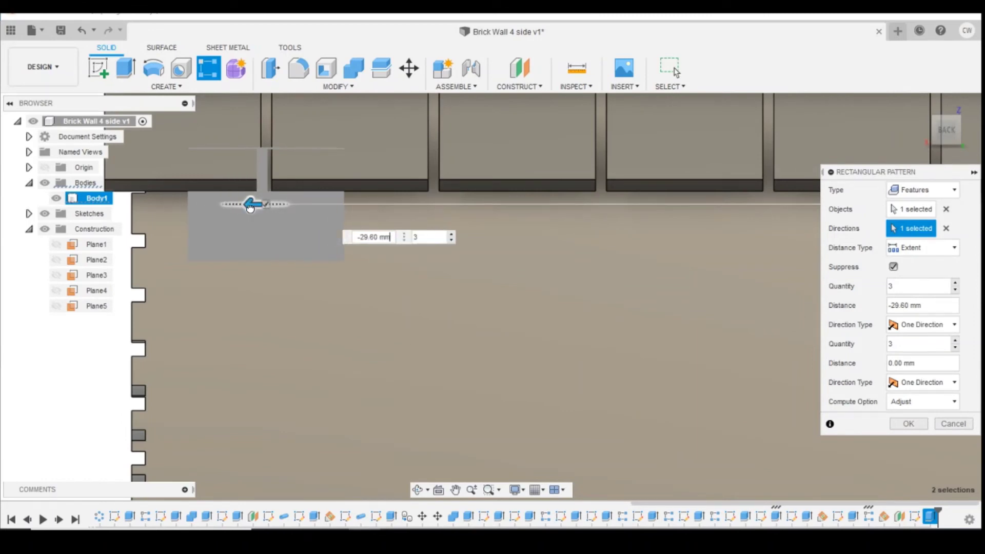
Raise the tile copy count to 14, adjust the spacing, and confirm the pattern
left_click(251, 205)
scroll(304, 462, "down", 8)
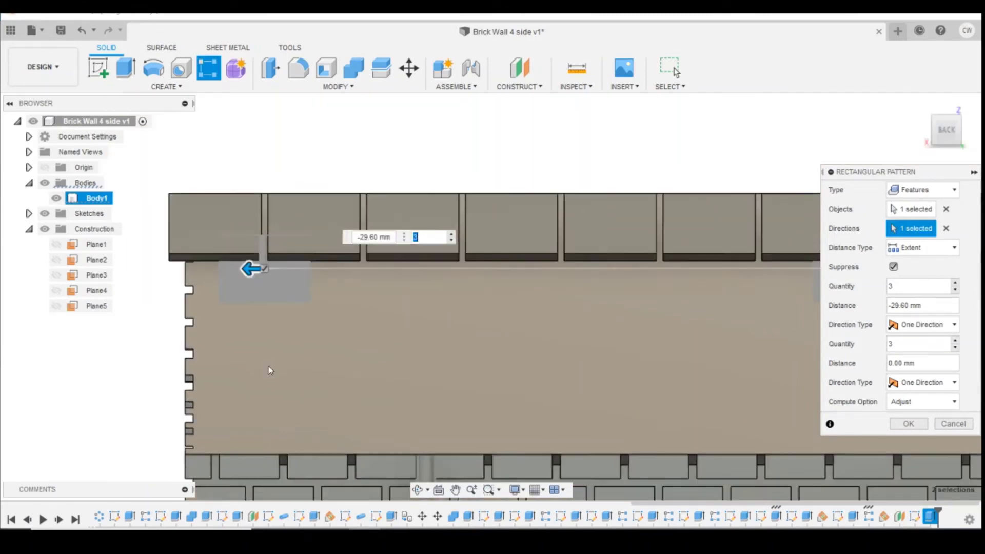
scroll(476, 244, "up", 3)
type("4")
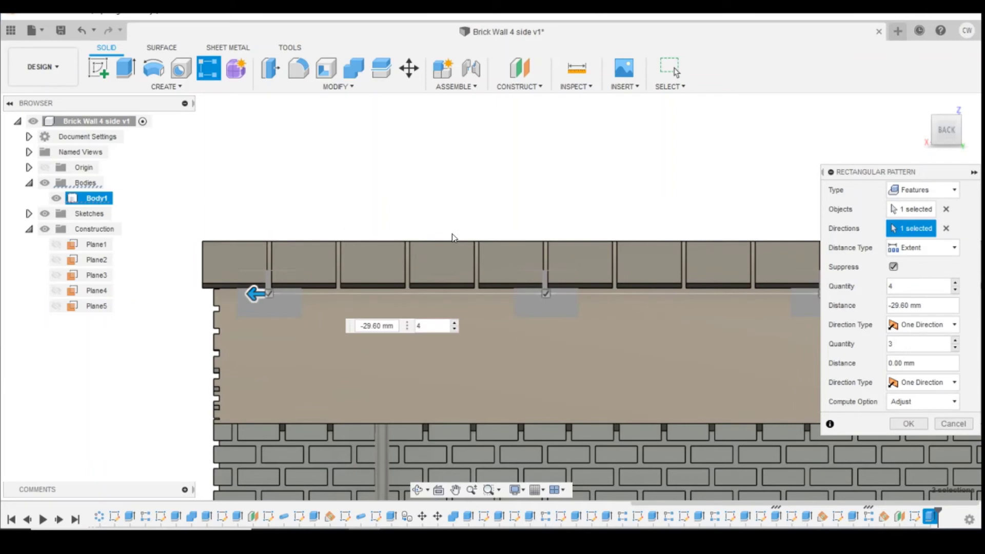
left_click(456, 322)
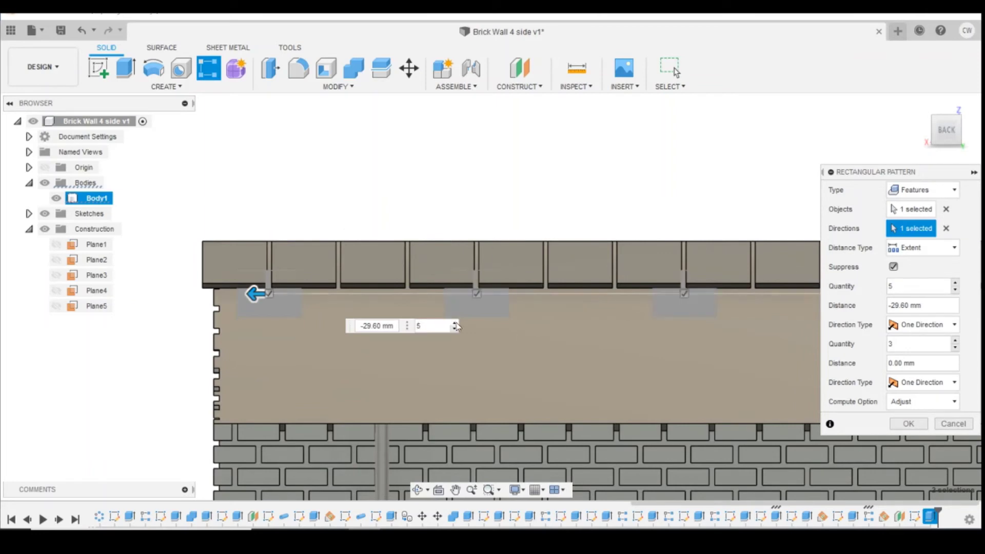
left_click(455, 323)
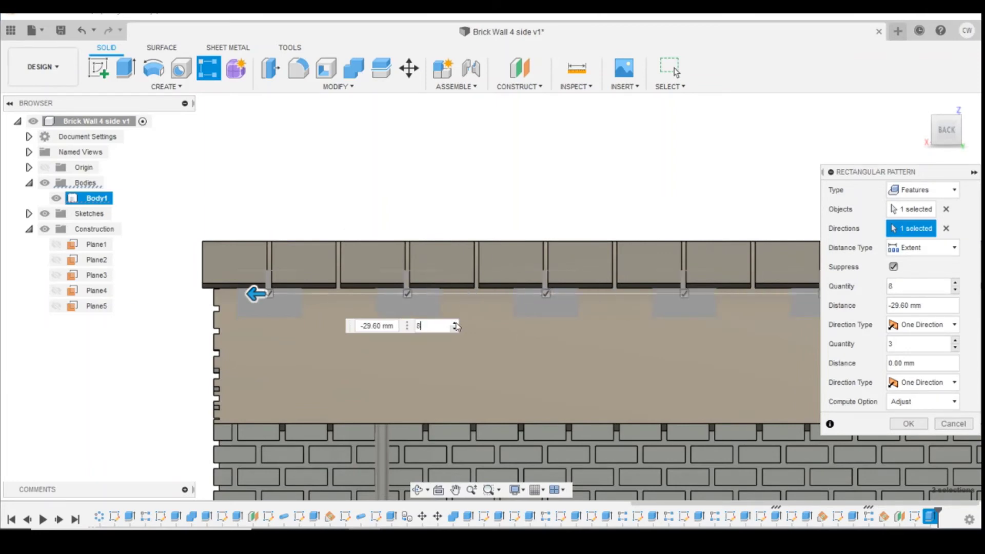
left_click(456, 323)
left_click(456, 322)
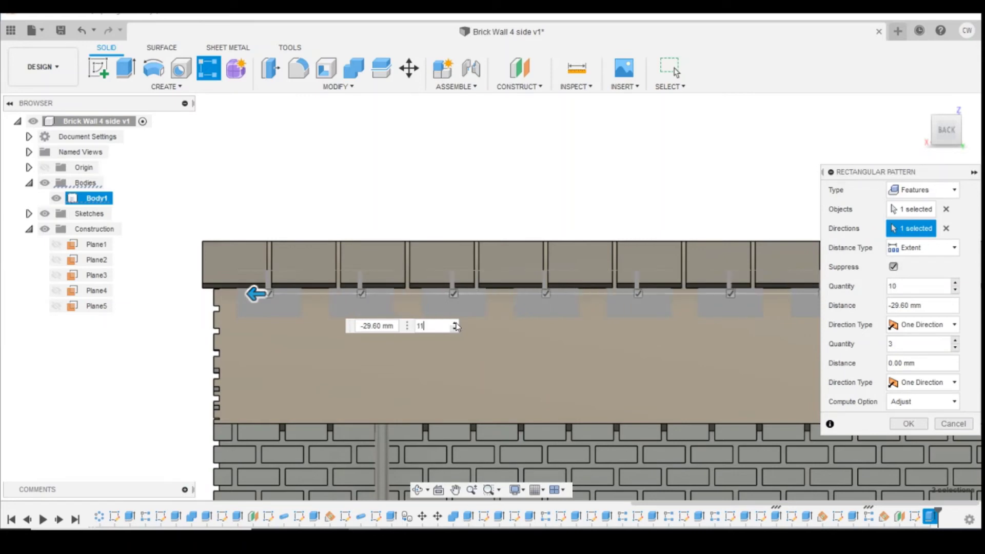
left_click(456, 323)
left_click(455, 323)
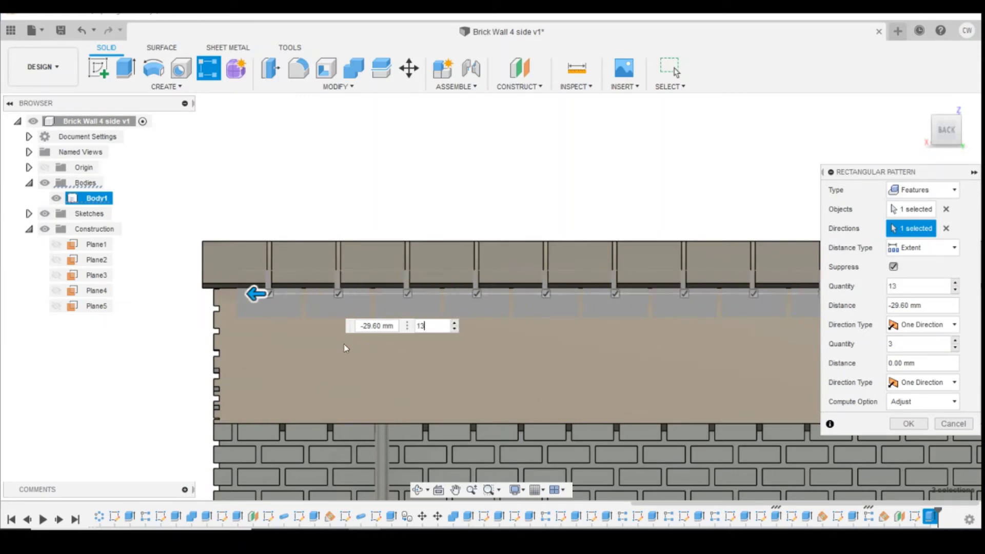
left_click_drag(256, 293, 190, 294)
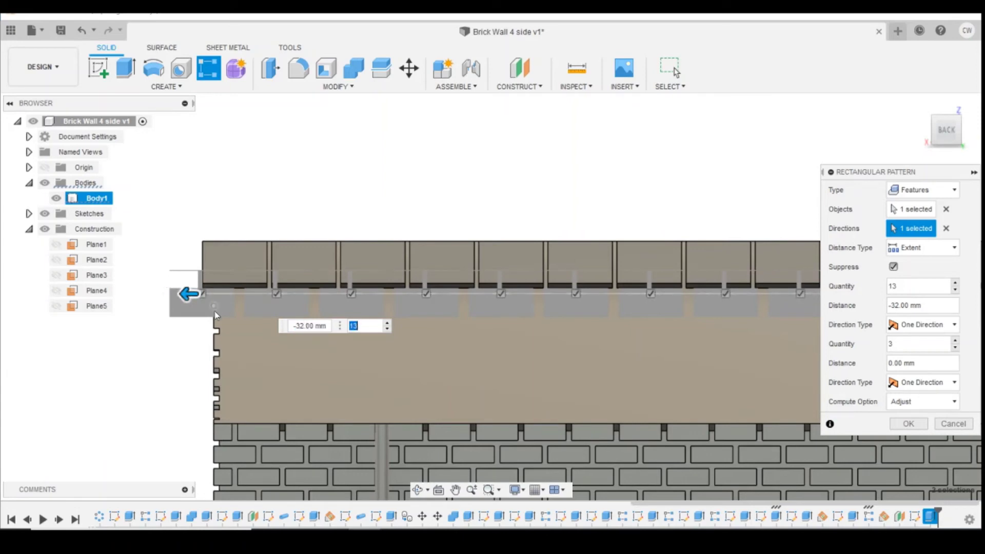
type("14")
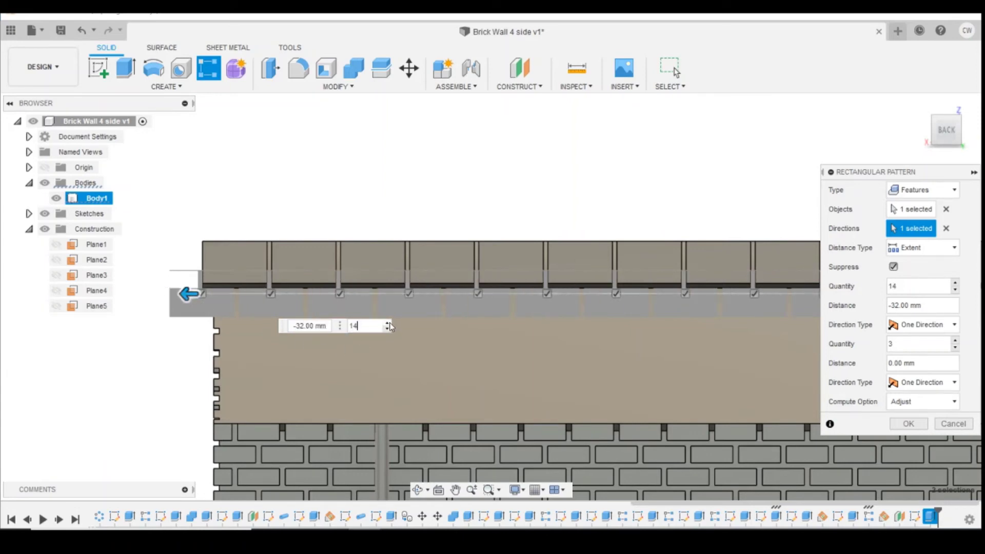
left_click(909, 426)
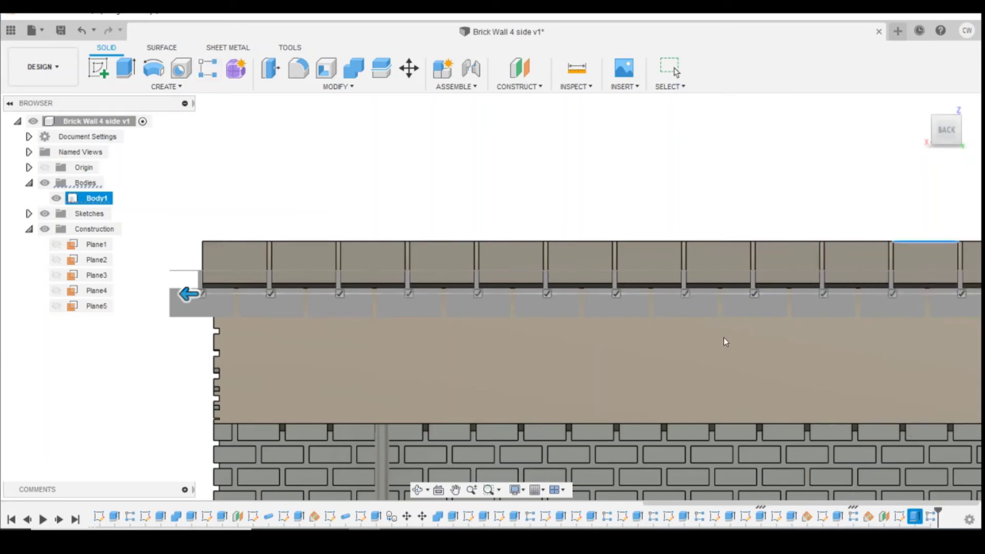
left_click(938, 135)
Cut-extrude the second row's overhanging end tile back 1.175 mm, flush with the gable
mouse_move(938, 134)
left_mouse_down()
mouse_move(971, 137)
mouse_move(954, 127)
left_mouse_up()
scroll(179, 256, "up", 5)
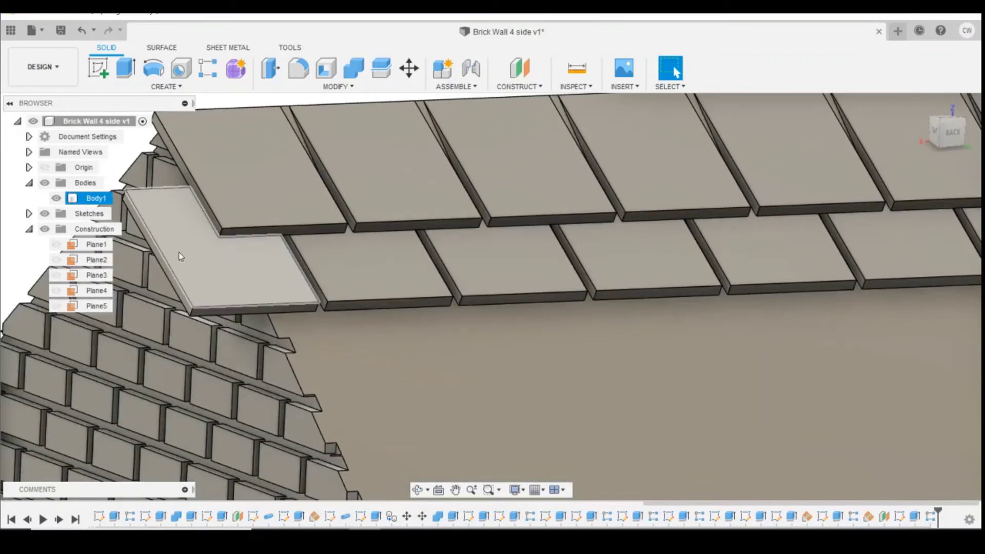
scroll(177, 281, "up", 3)
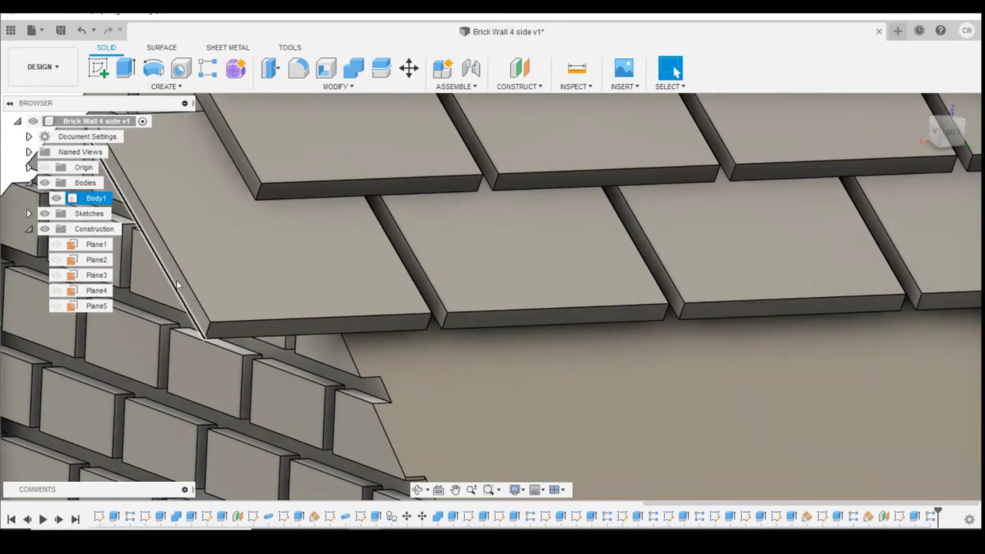
left_click(178, 280)
right_click(178, 279)
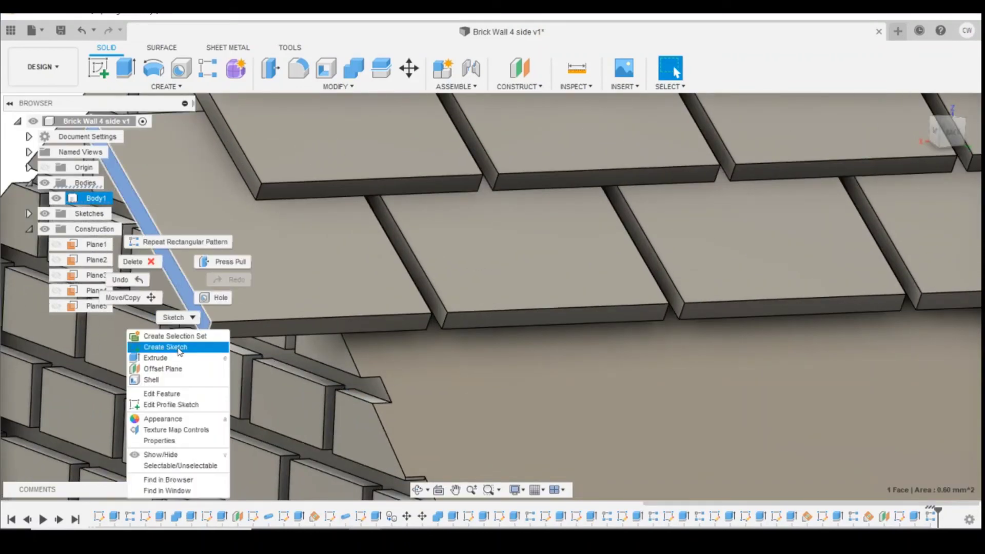
left_click(155, 357)
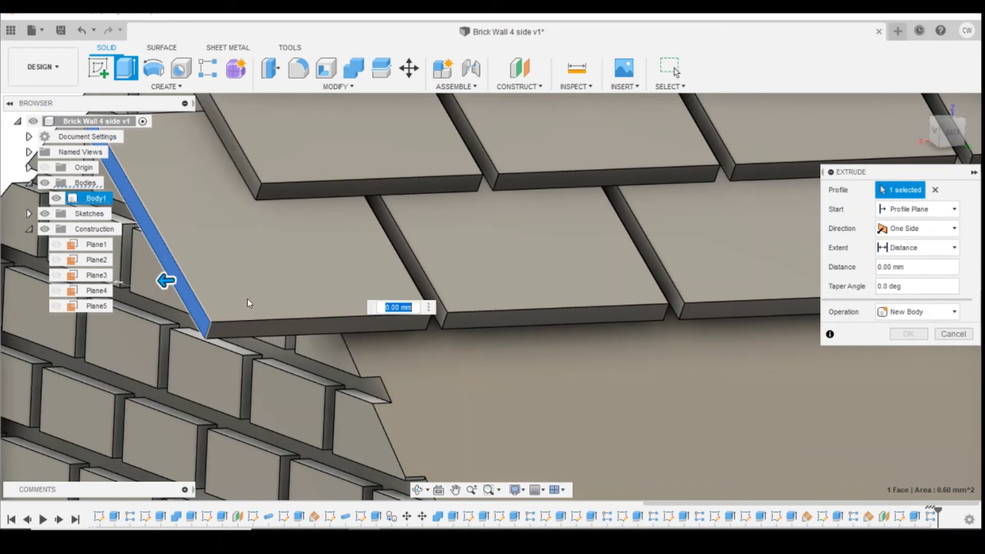
left_click_drag(167, 281, 302, 274)
left_click(911, 353)
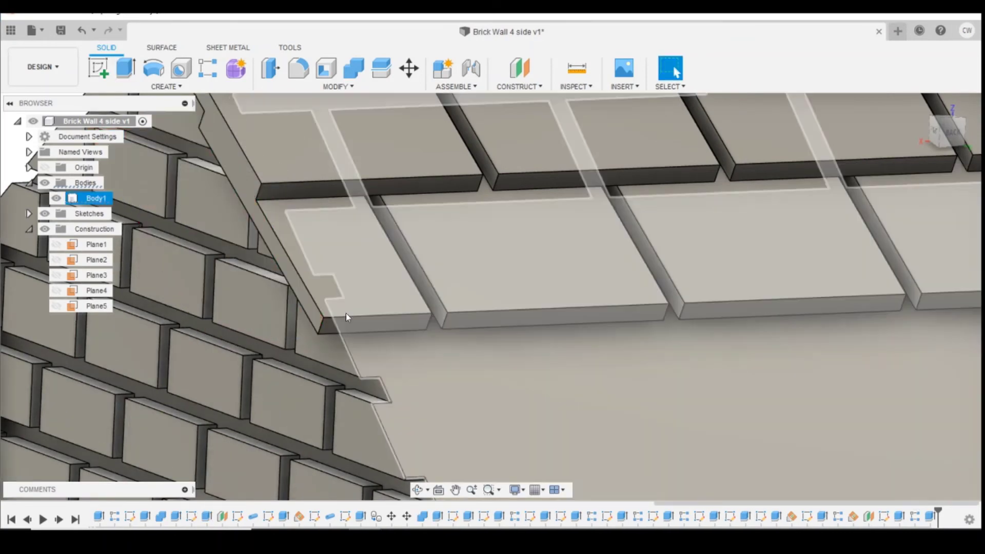
scroll(346, 313, "down", 5)
Start a rectangular pattern of the tile feature along the roof edge
middle_click_drag(852, 167, 820, 254, "shift")
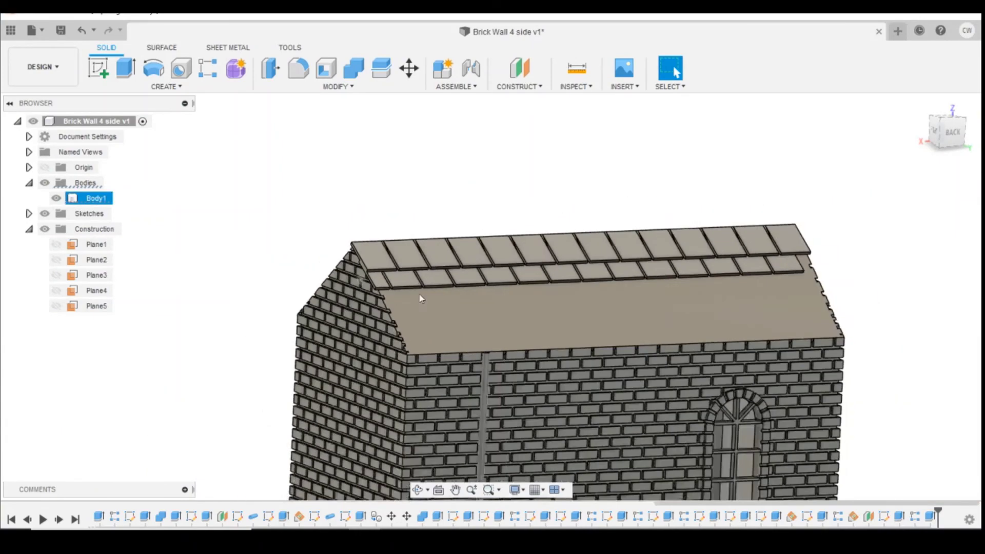
scroll(860, 276, "up", 4)
scroll(859, 276, "up", 2)
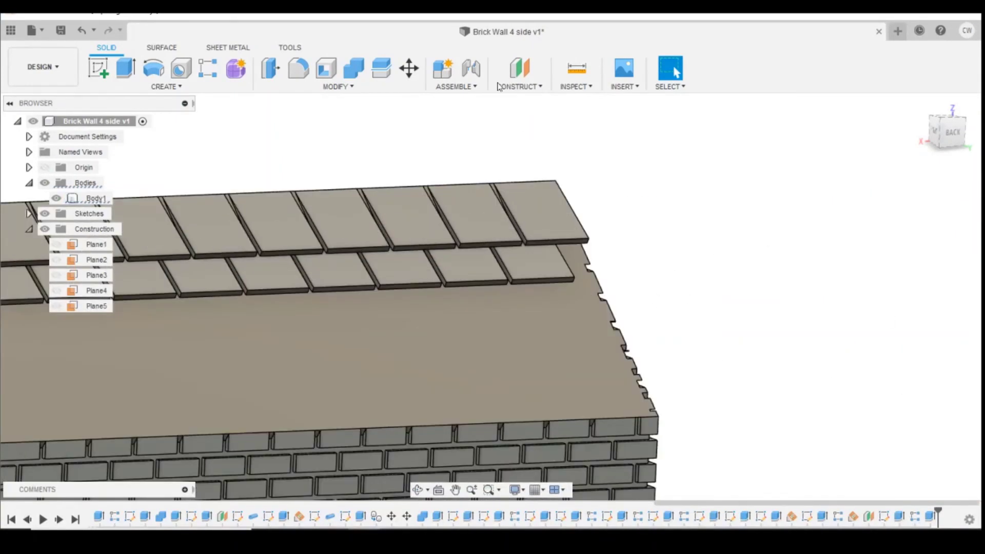
left_click(208, 68)
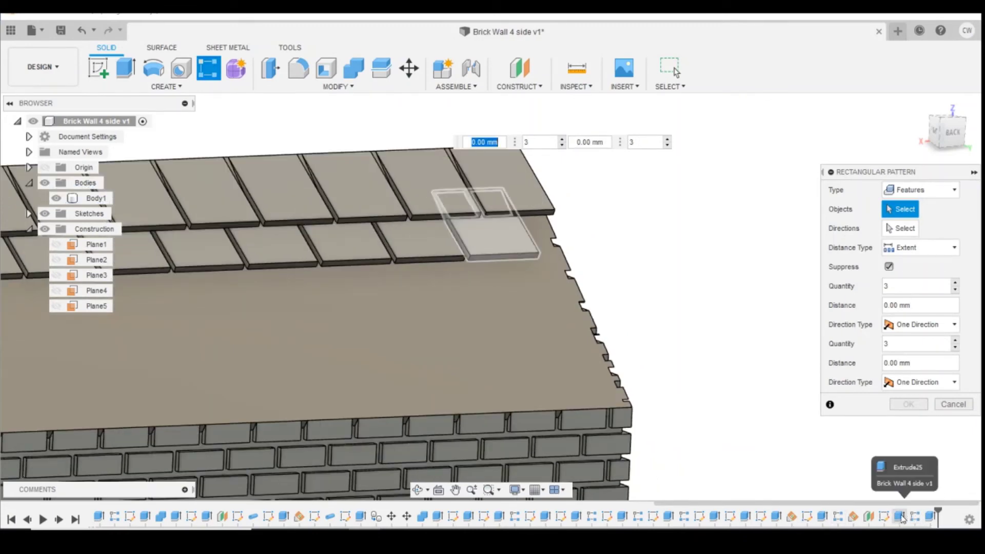
left_click(901, 516)
left_click(908, 228)
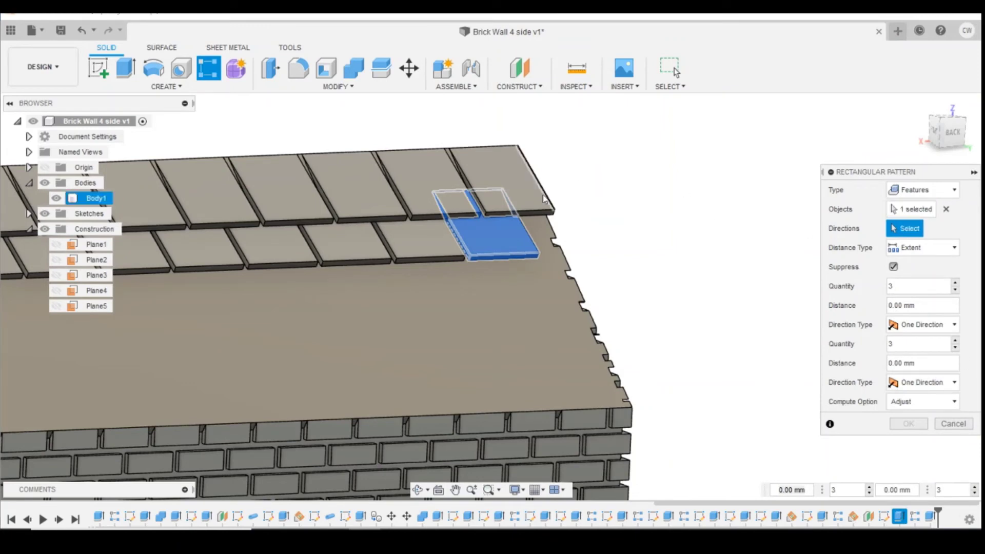
left_click(502, 232)
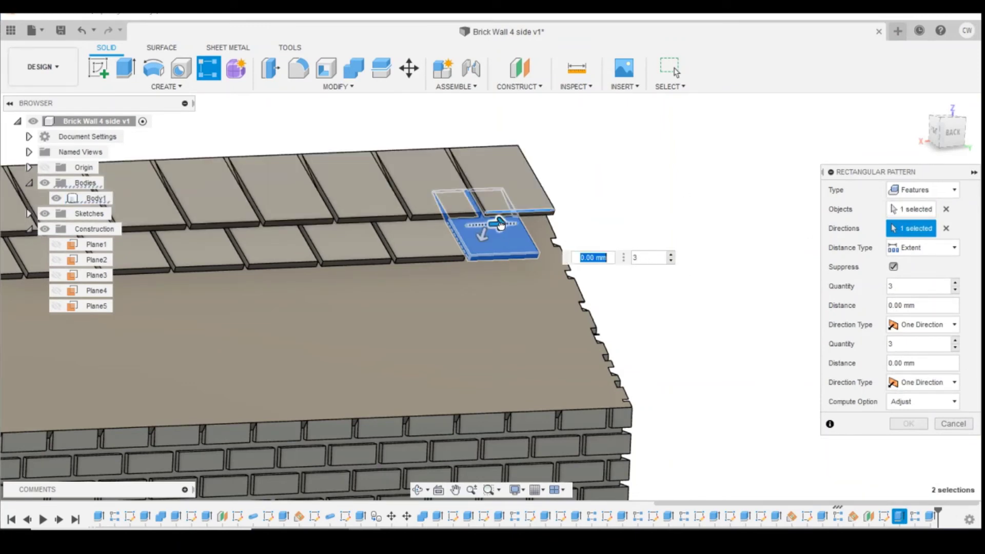
Set the tile pattern to two copies at 2.50 mm spacing and confirm it
left_click_drag(499, 225, 556, 222)
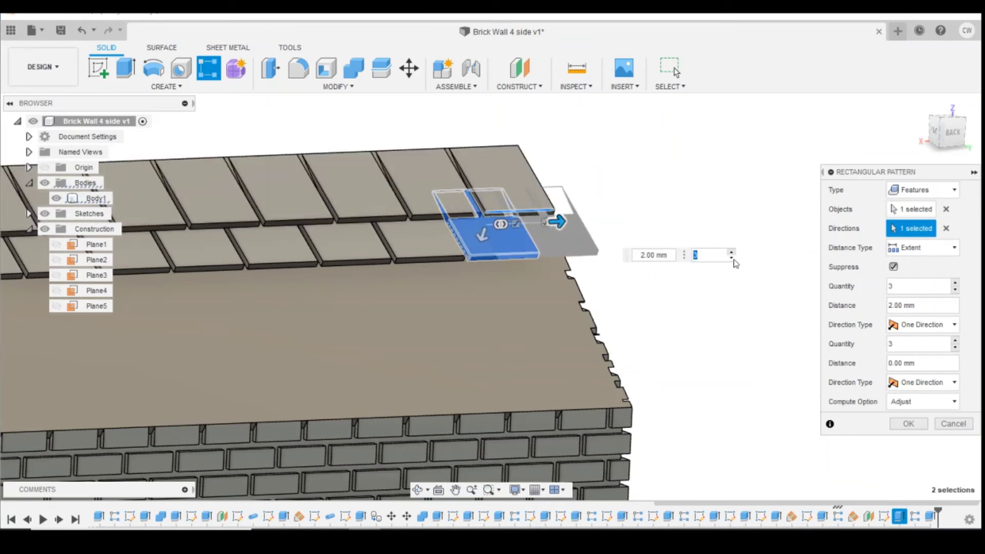
left_click(731, 257)
left_click_drag(562, 221, 574, 222)
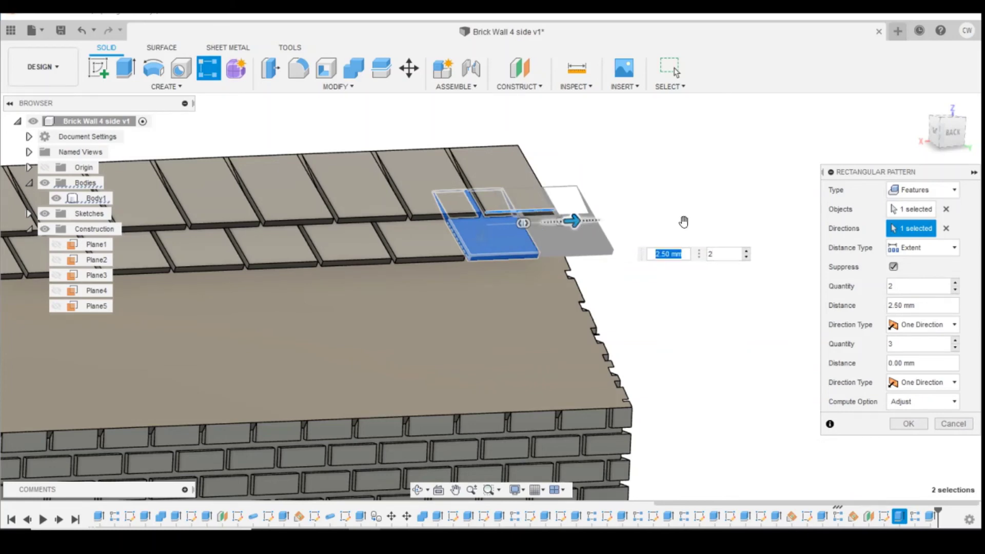
left_click(950, 135)
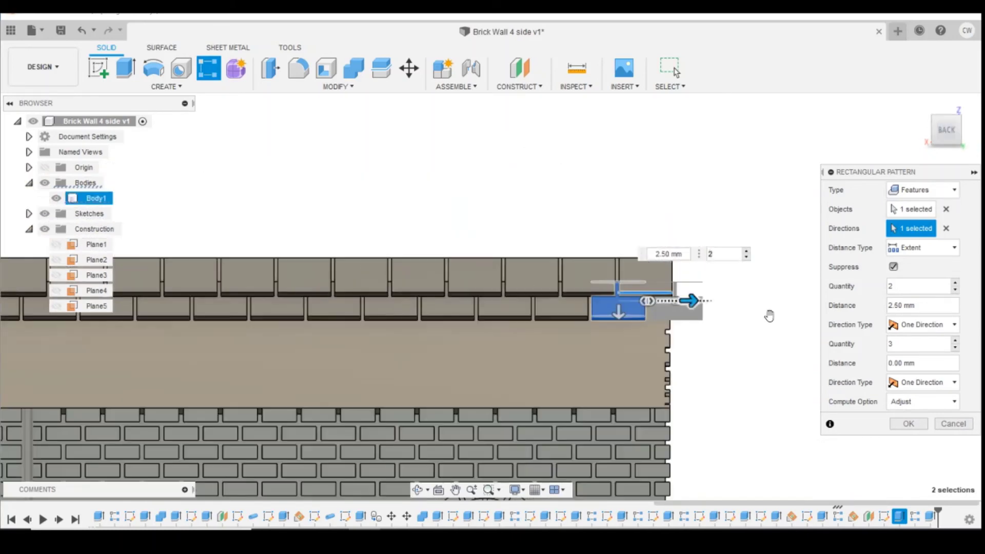
scroll(678, 300, "up", 4)
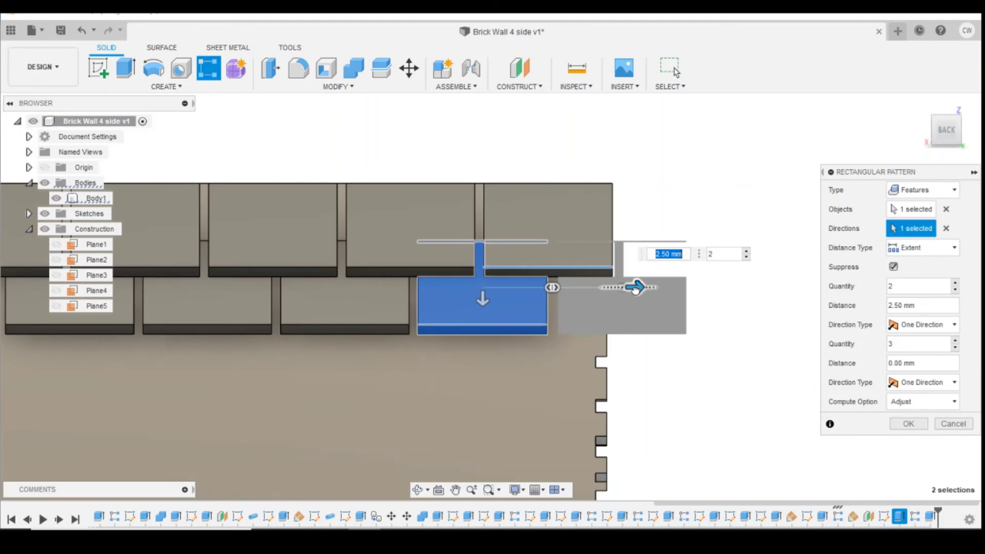
left_click(635, 289)
left_click_drag(636, 288, 636, 289)
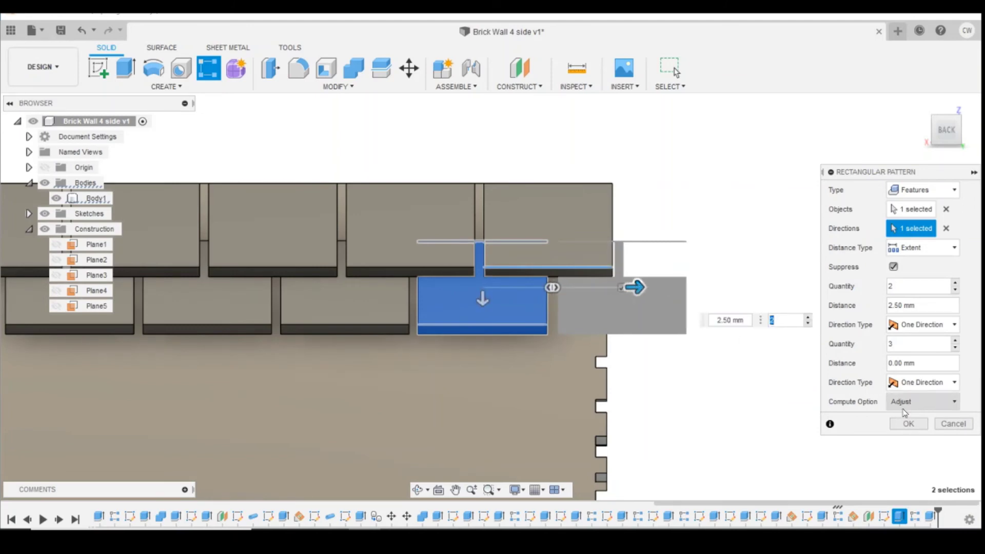
left_click(908, 425)
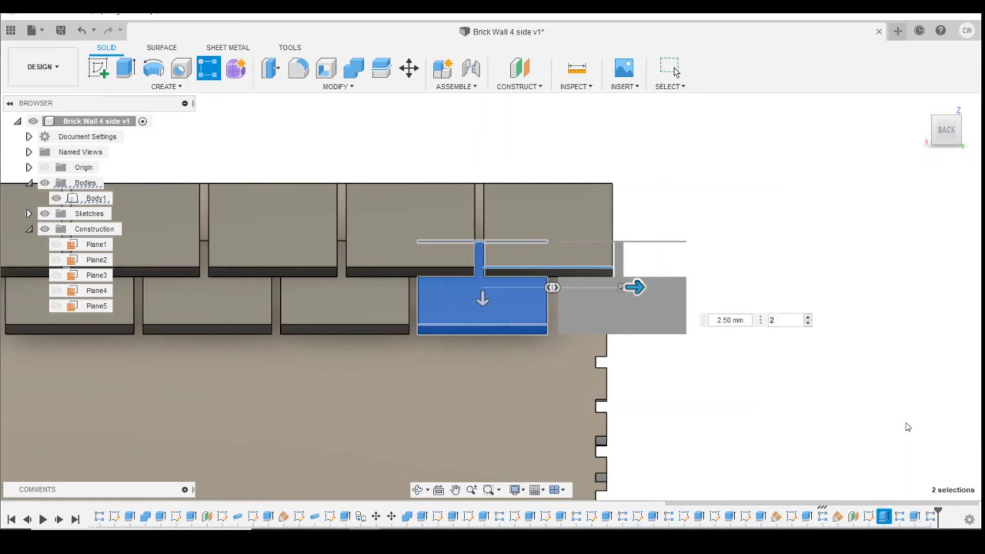
mouse_move(946, 129)
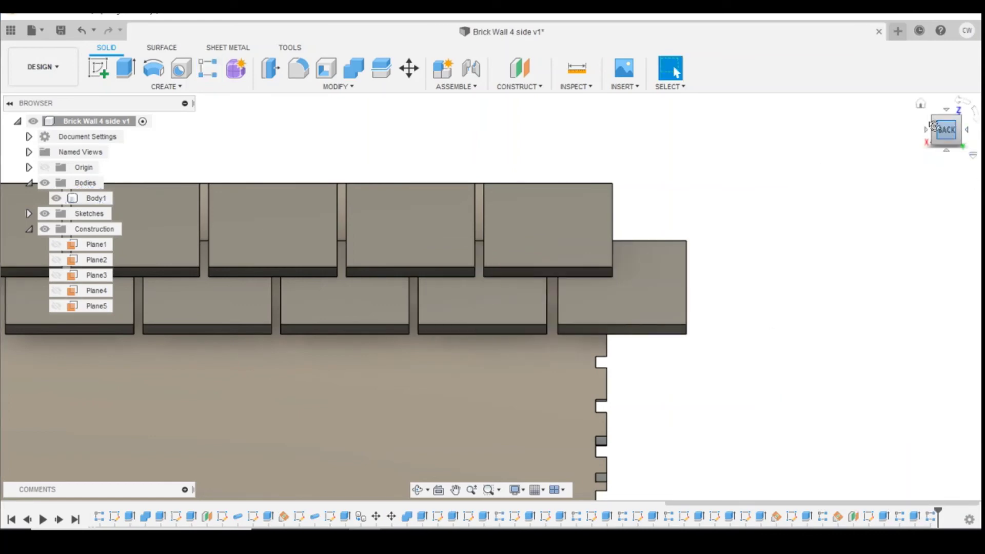
Cut-extrude the overhanging end tile back 1.325 mm, then view the building's back
middle_click_drag(933, 123, 899, 342, "shift")
scroll(900, 343, "up", 3)
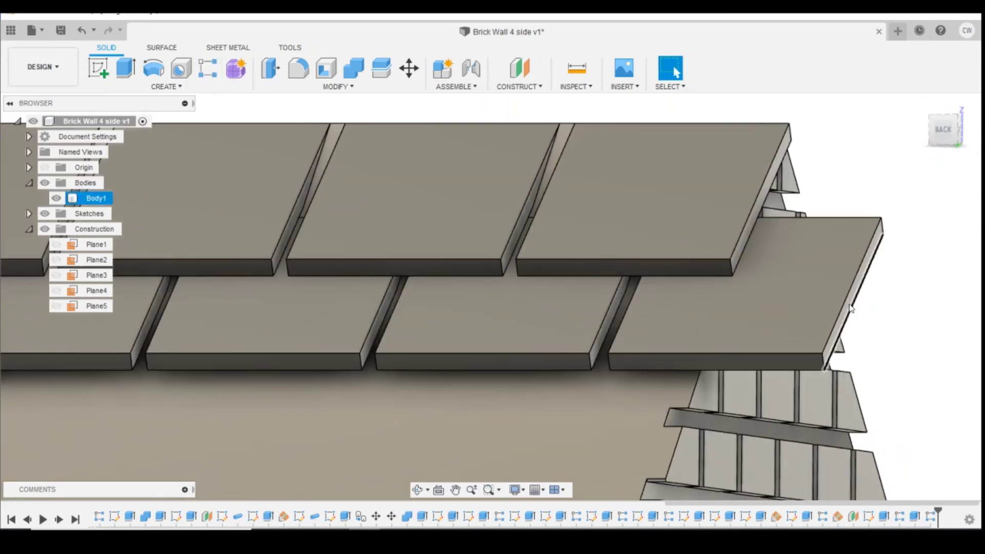
scroll(850, 308, "up", 3)
left_click(851, 307)
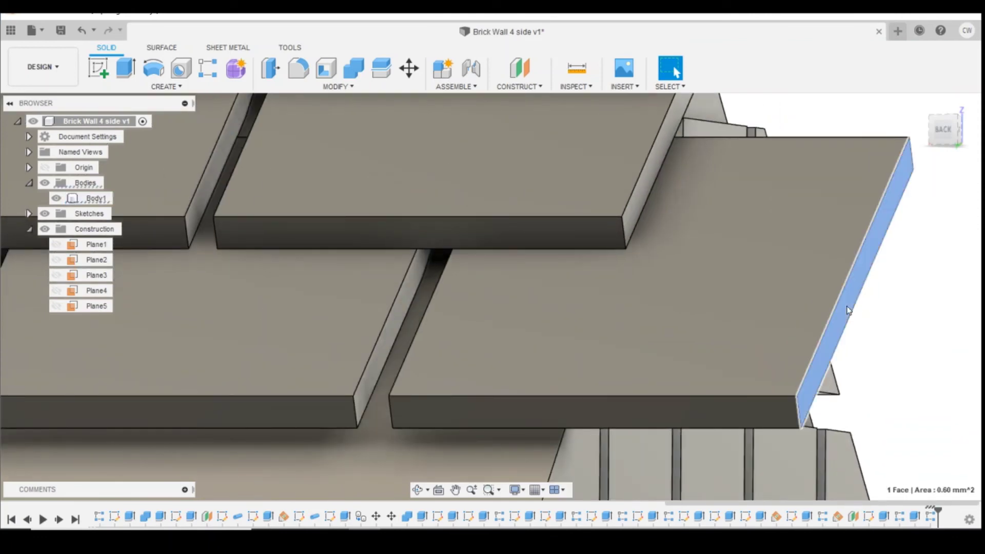
right_click(847, 310)
left_click(850, 382)
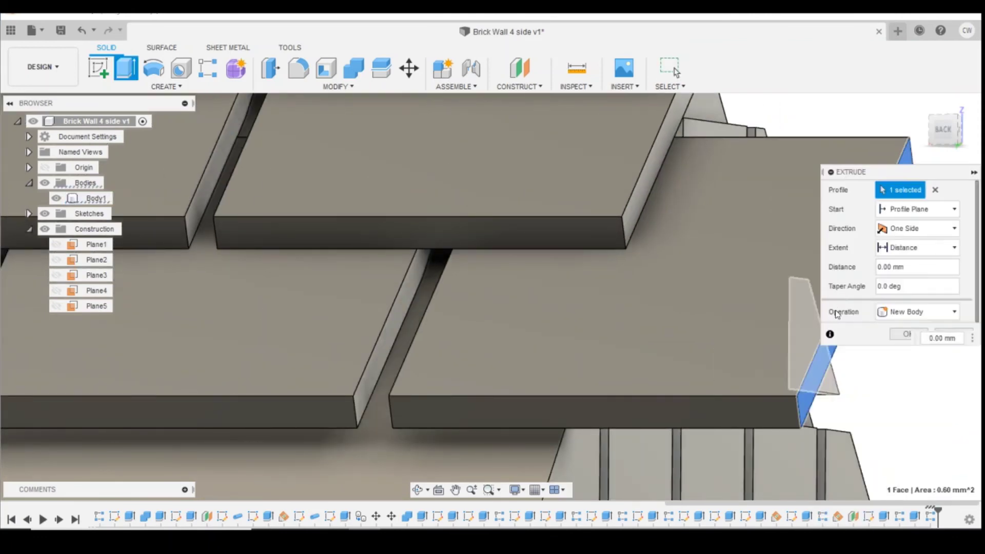
middle_click_drag(836, 314, 798, 327)
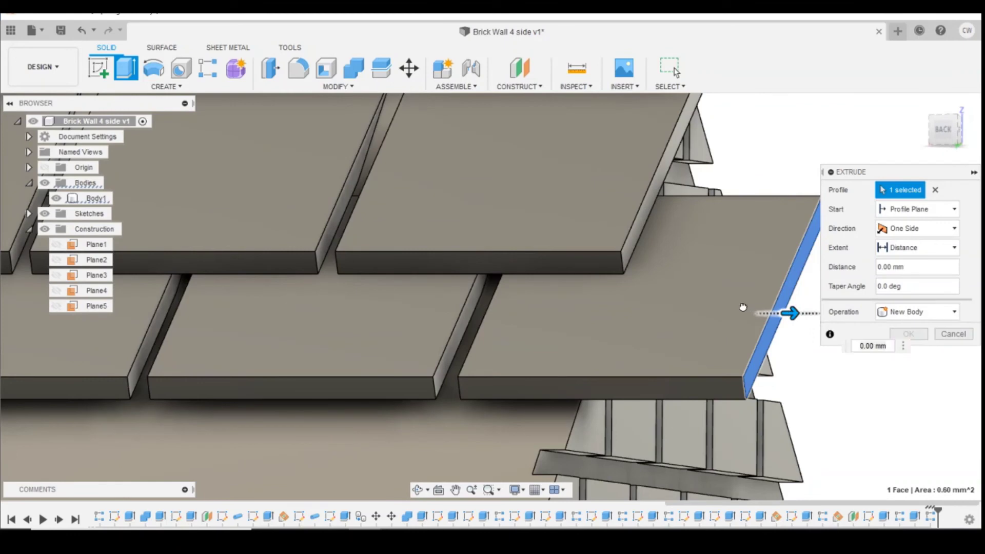
mouse_move(793, 314)
left_mouse_down()
mouse_move(604, 314)
mouse_move(628, 345)
left_mouse_up()
scroll(629, 345, "down", 3)
left_click(909, 355)
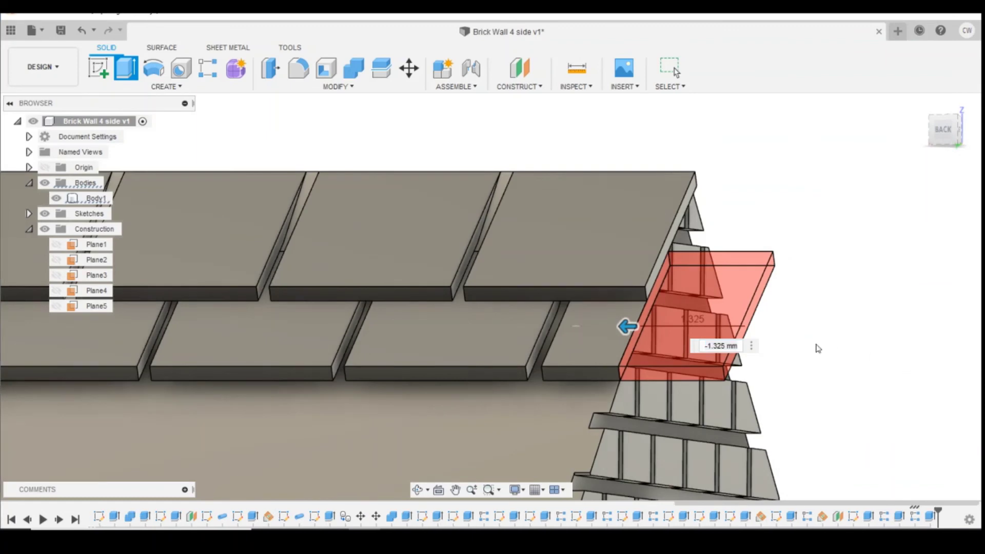
scroll(809, 213, "down", 8)
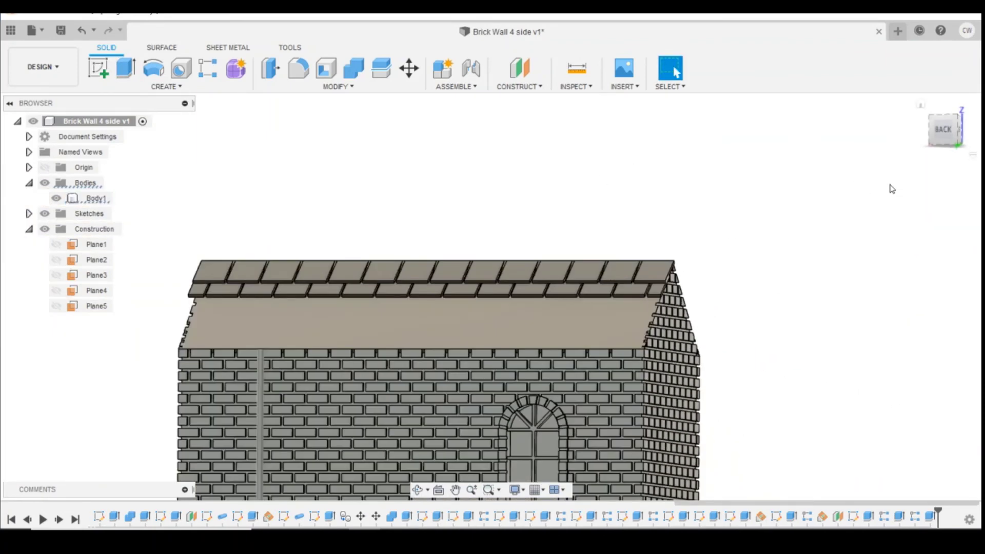
left_click(944, 131)
left_click_drag(963, 135, 959, 151)
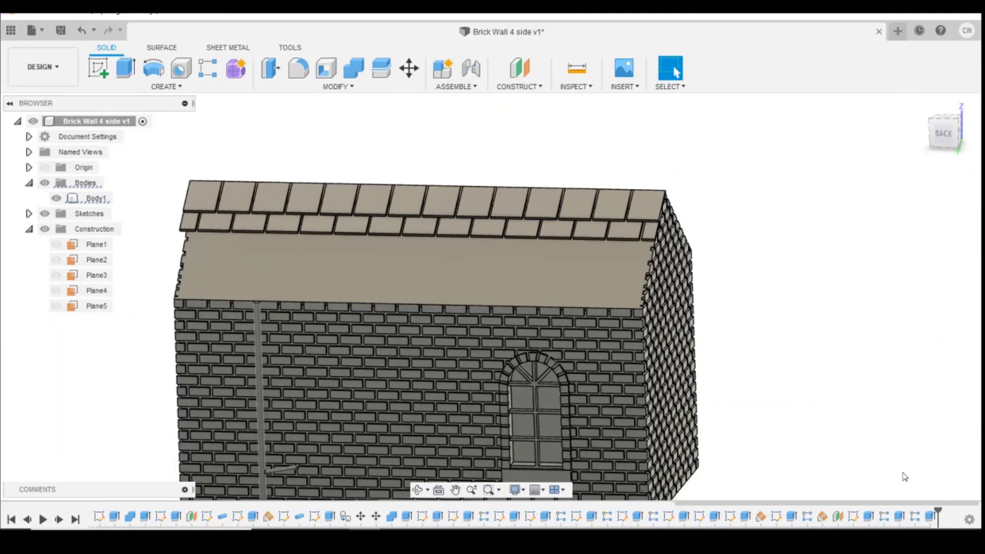
Select the seven tile features in the timeline for a new rectangular pattern
left_click(208, 69)
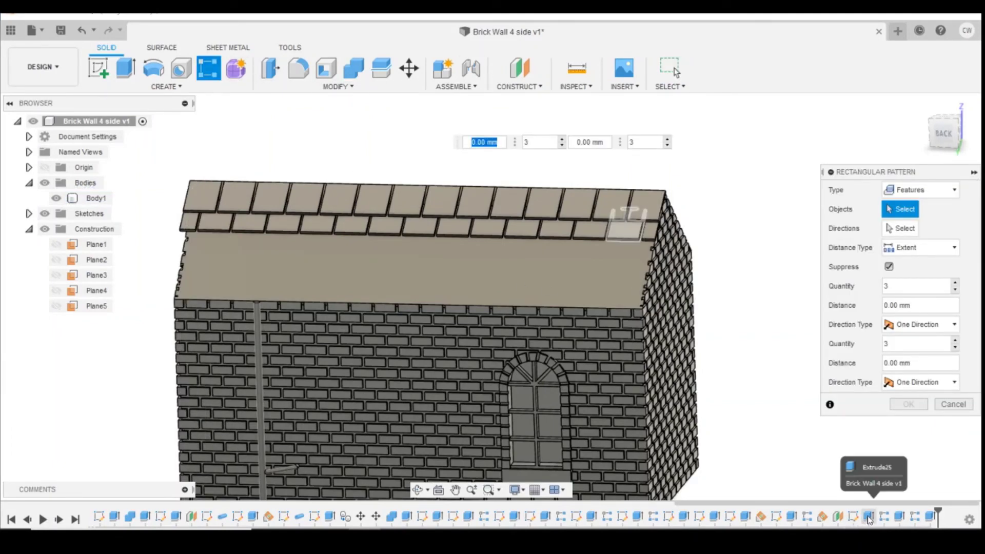
left_click(792, 518)
left_click(807, 518)
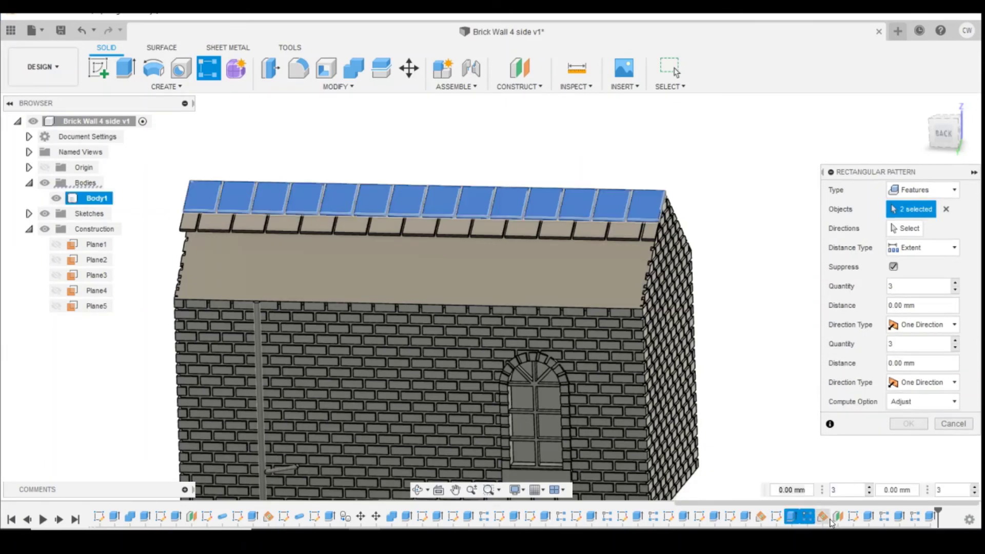
left_click(868, 517)
left_click(884, 518)
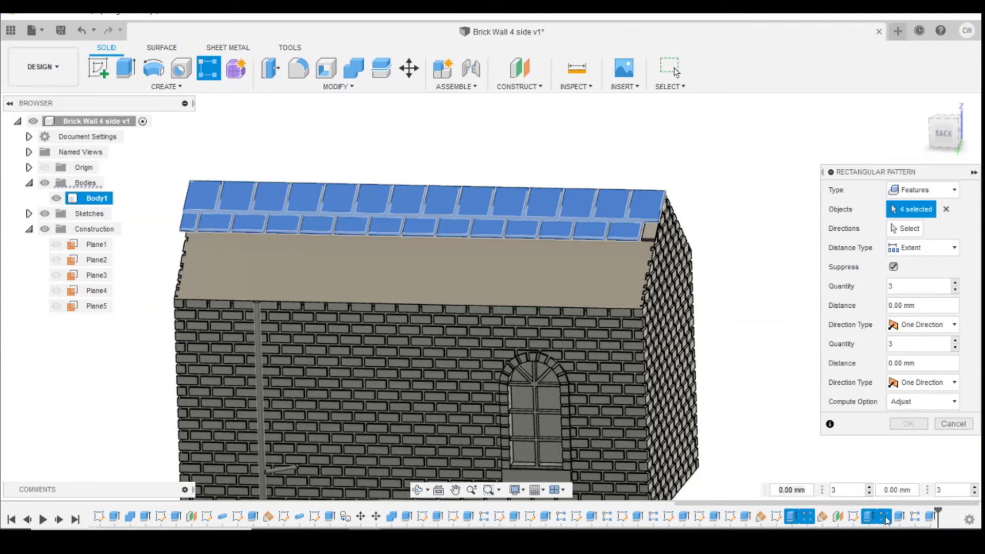
left_click(899, 519)
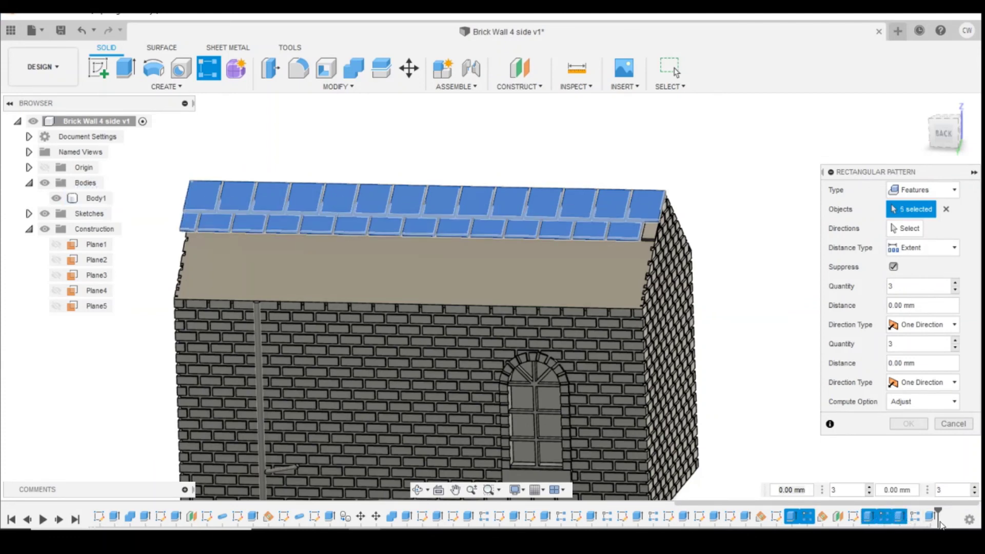
left_click(915, 518)
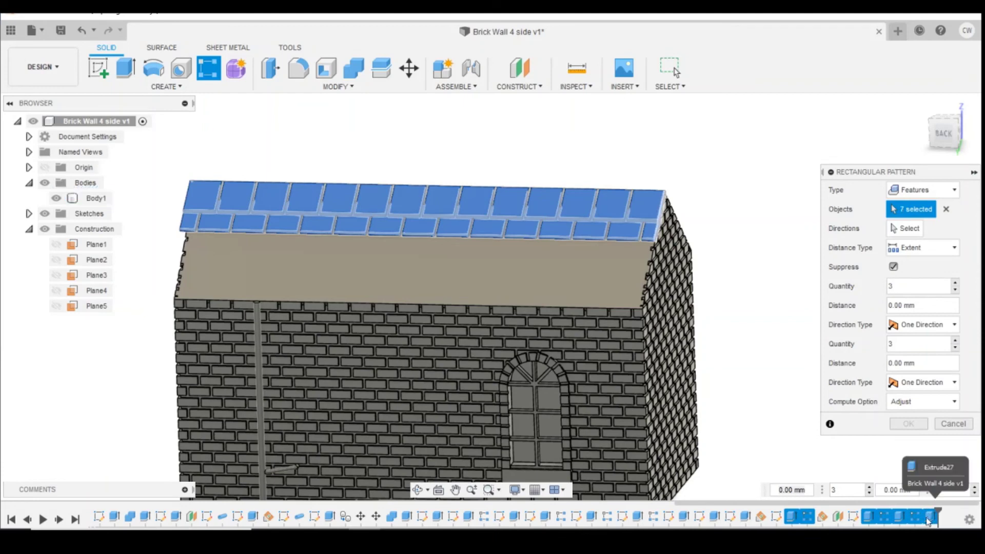
left_click(932, 517)
Spread three copies -8 mm down the roof slope along the gable edge
left_click(909, 227)
scroll(627, 239, "up", 5)
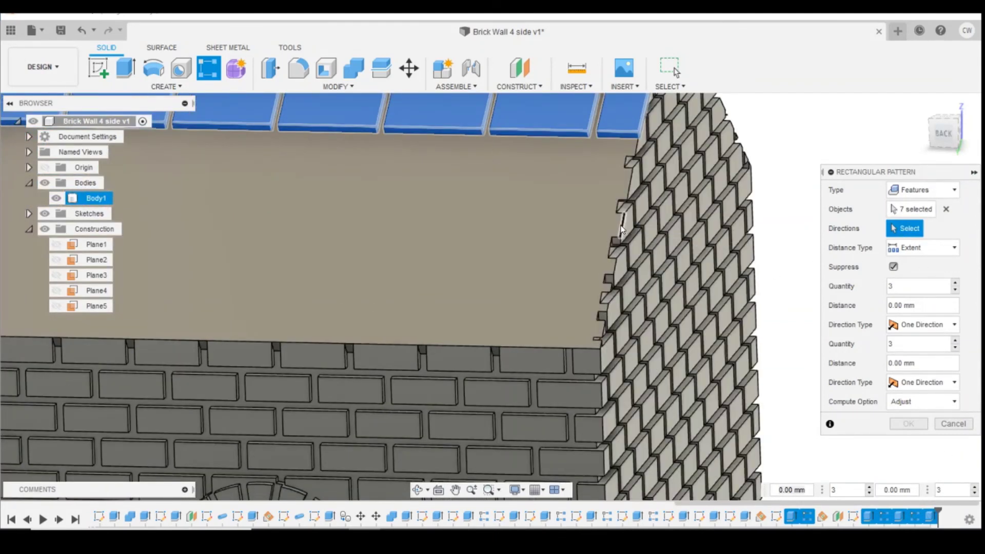
left_click(625, 226)
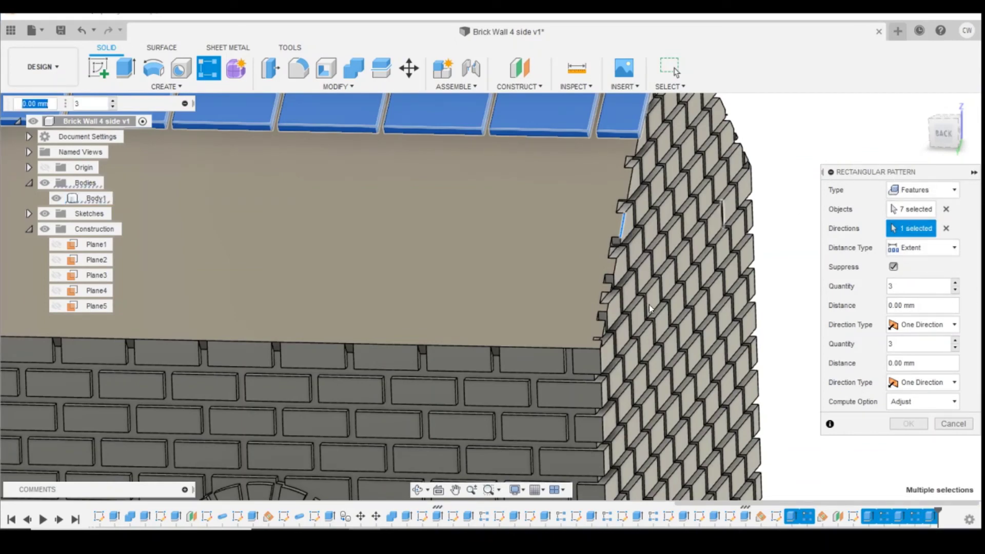
scroll(335, 203, "down", 5)
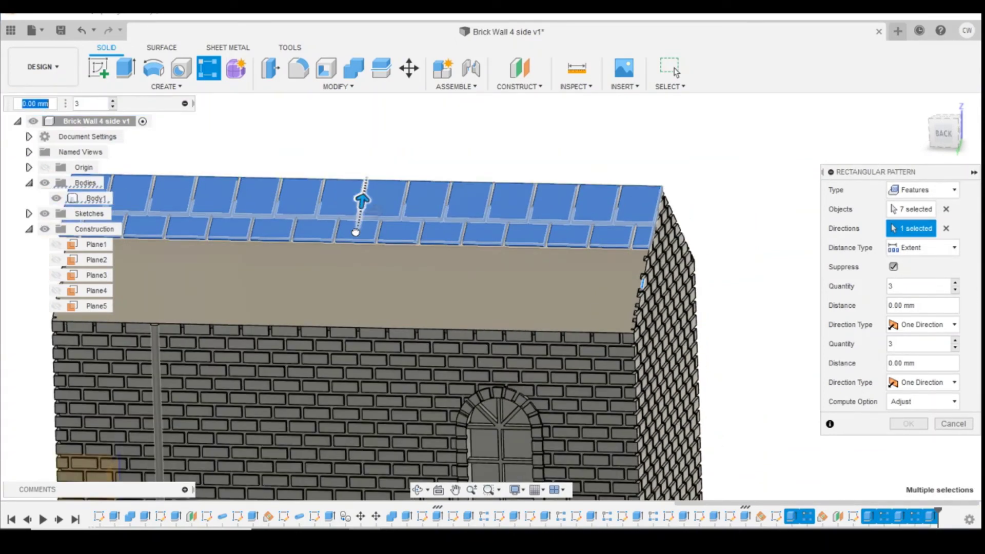
left_click_drag(362, 202, 342, 327)
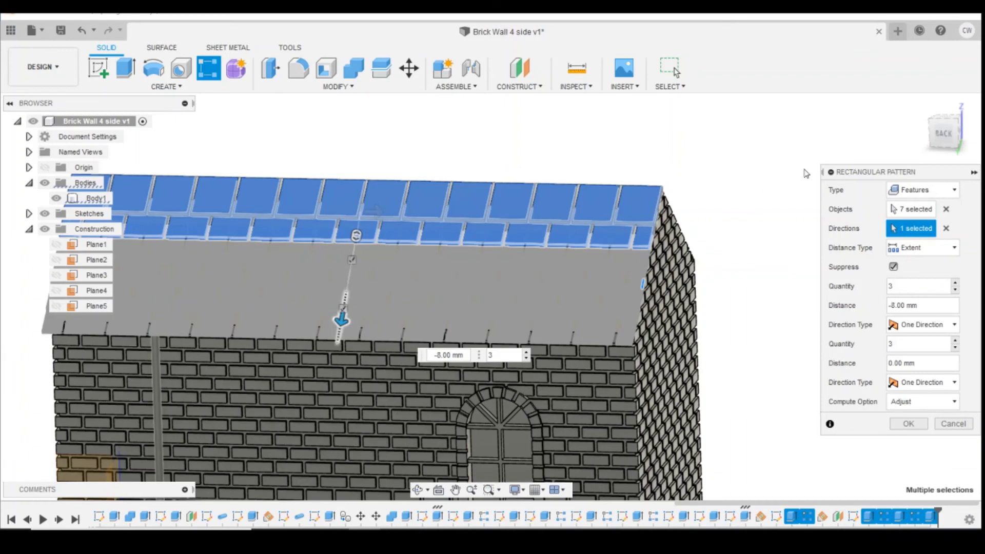
left_click_drag(941, 139, 954, 116)
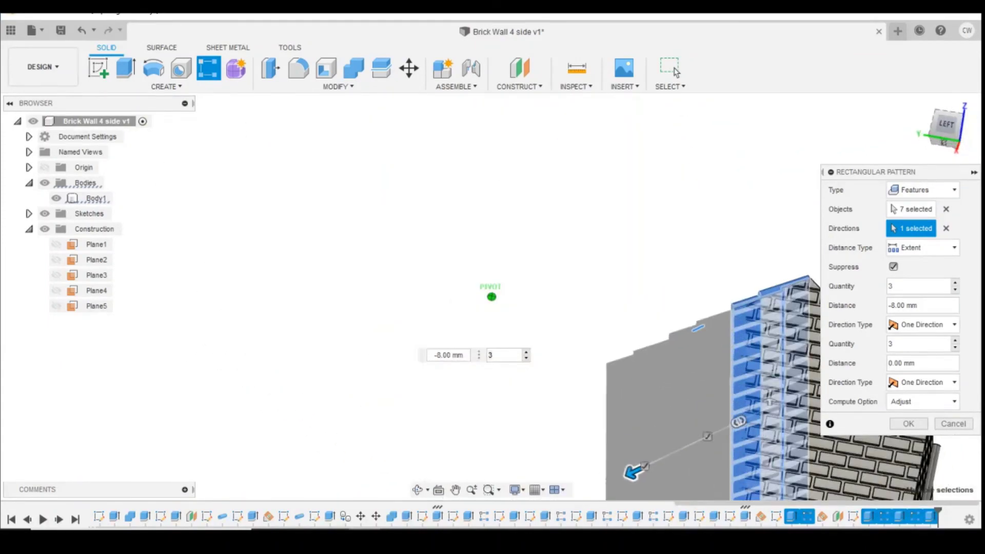
Tighten the tile row spacing to -6.50 mm from the gable view and confirm
left_click(940, 127)
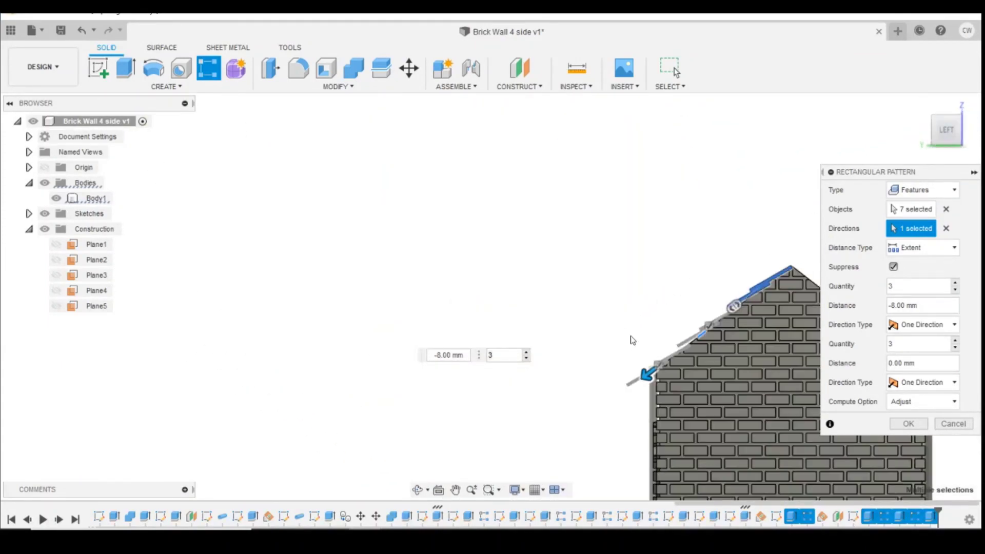
scroll(681, 398, "up", 3)
scroll(662, 380, "up", 3)
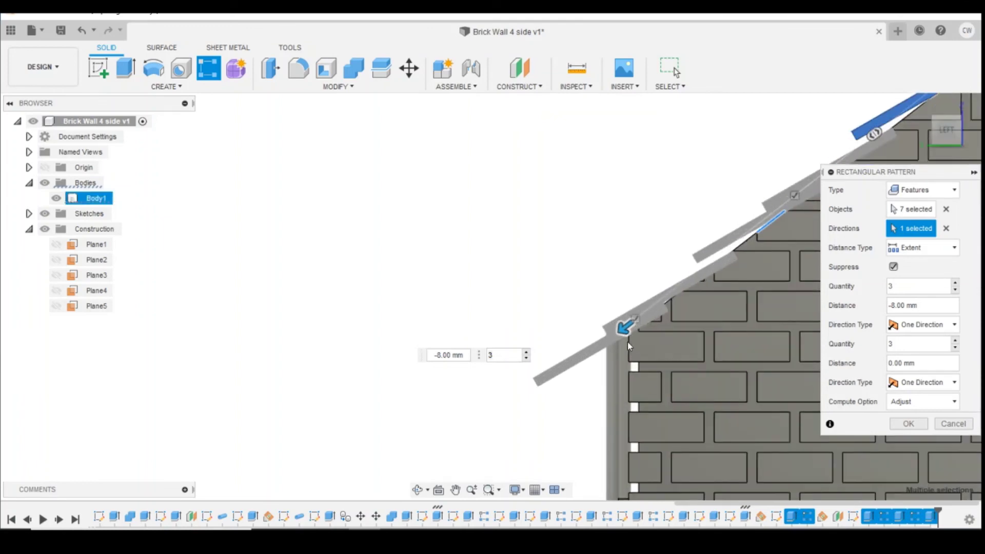
left_click(625, 330)
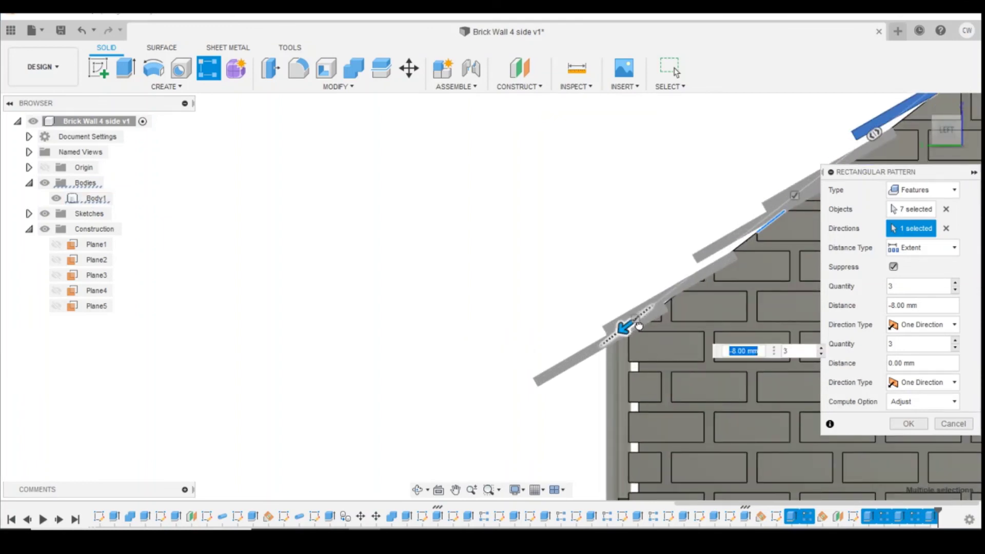
left_click_drag(625, 330, 670, 299)
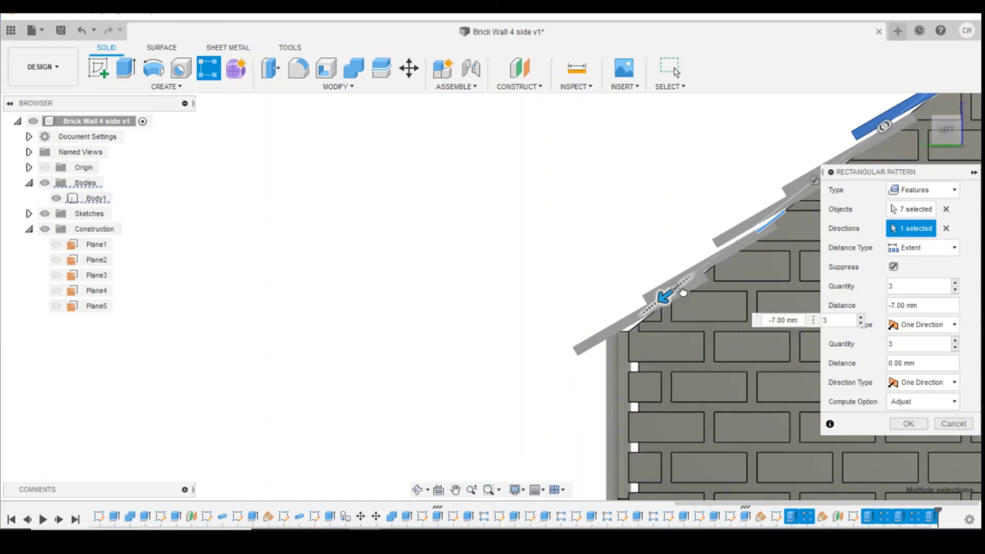
left_click_drag(666, 299, 686, 283)
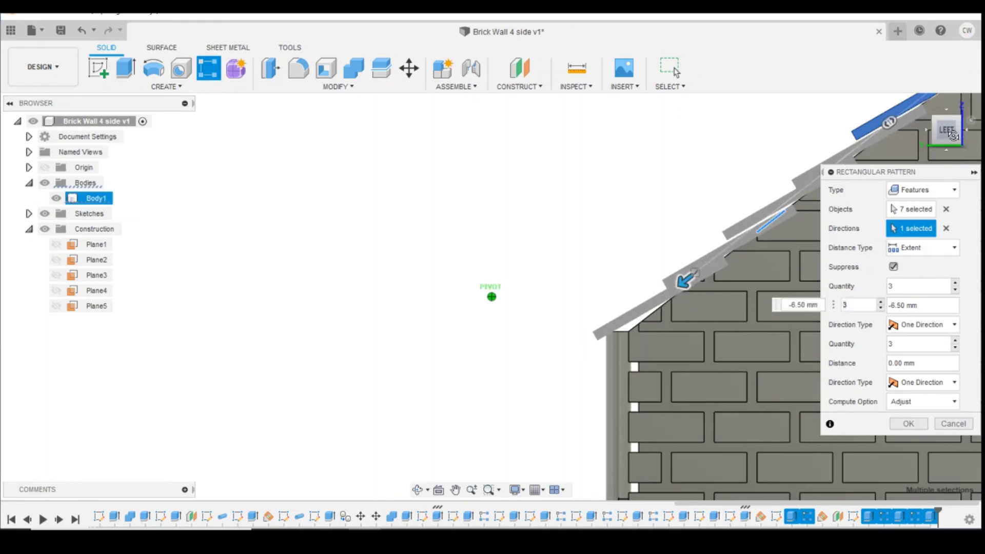
left_click_drag(945, 129, 954, 141)
middle_click_drag(693, 269, 775, 185, "shift")
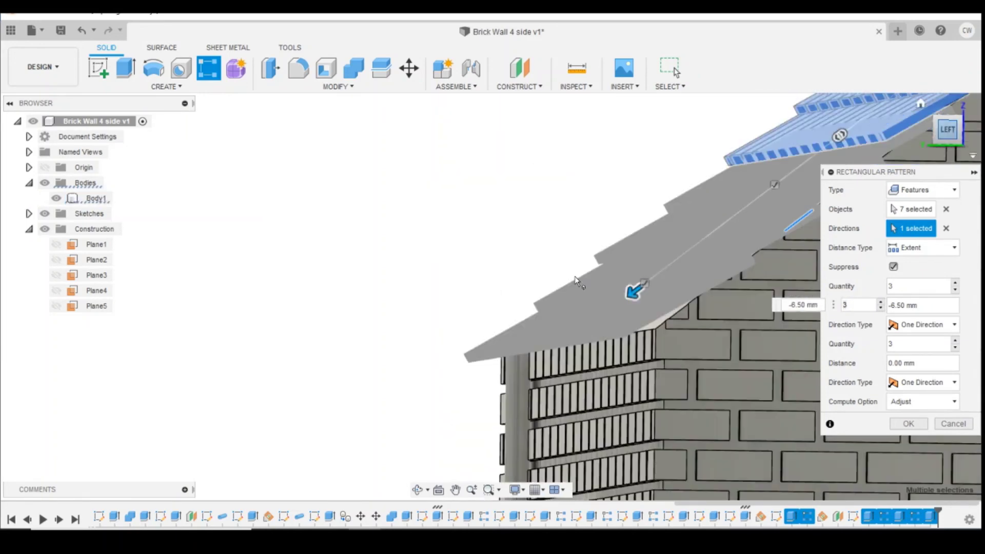
scroll(775, 186, "up", 3)
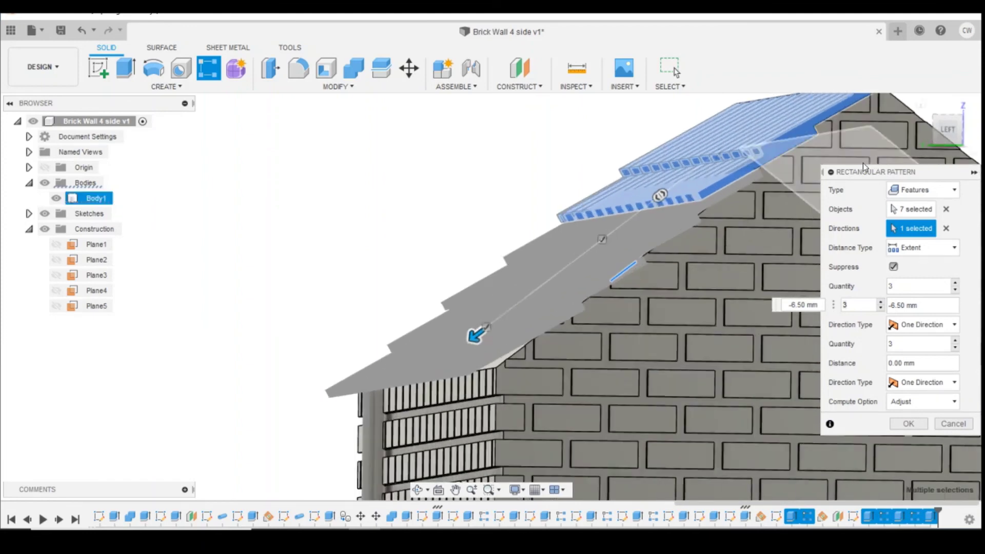
left_click(905, 425)
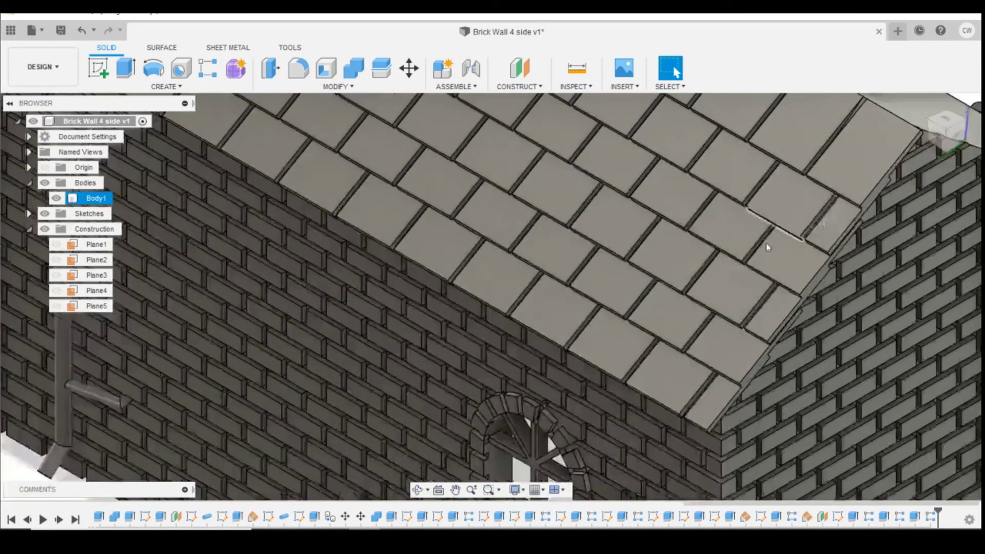
mouse_move(766, 243)
middle_mouse_down("shift")
mouse_move(700, 385)
mouse_move(699, 362)
middle_mouse_up("shift")
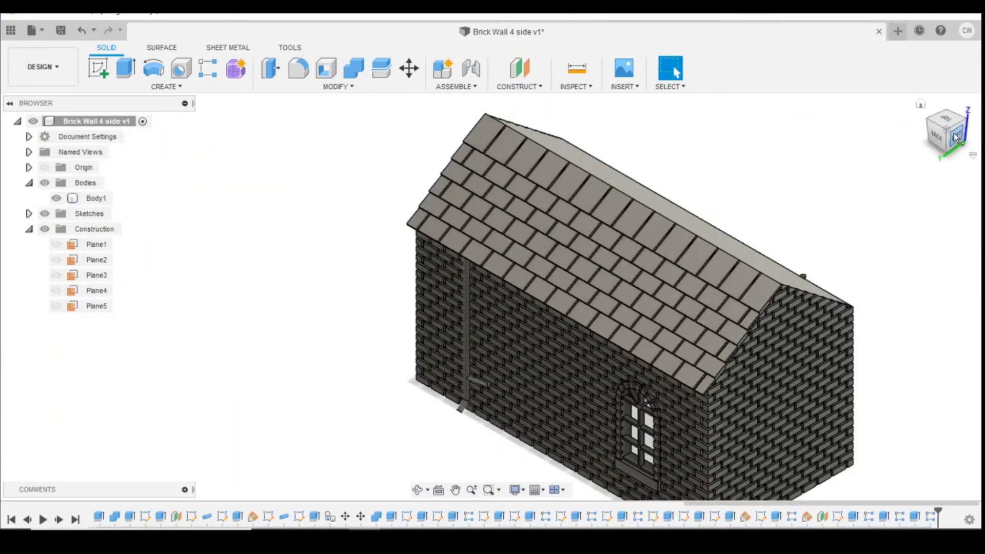
left_click_drag(942, 133, 950, 128)
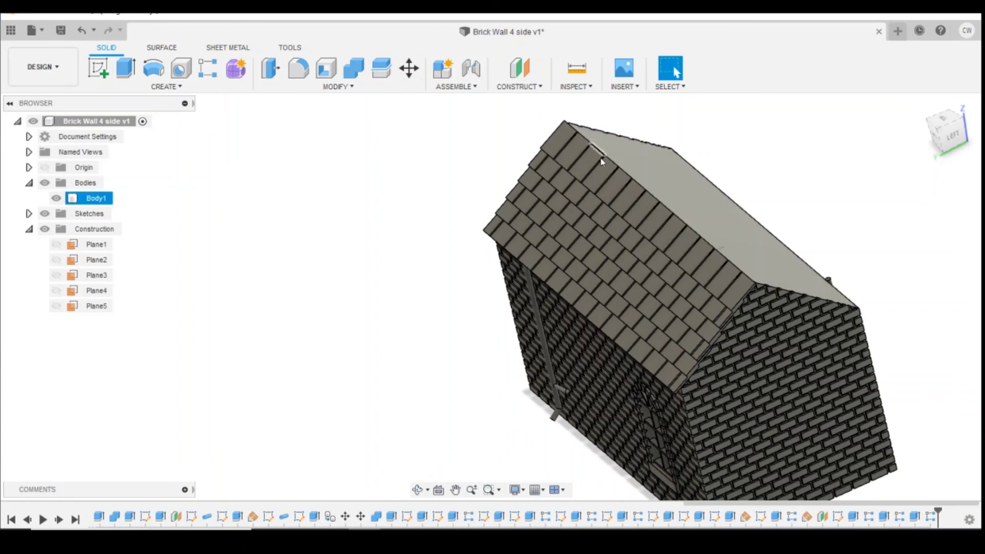
scroll(861, 223, "up", 3)
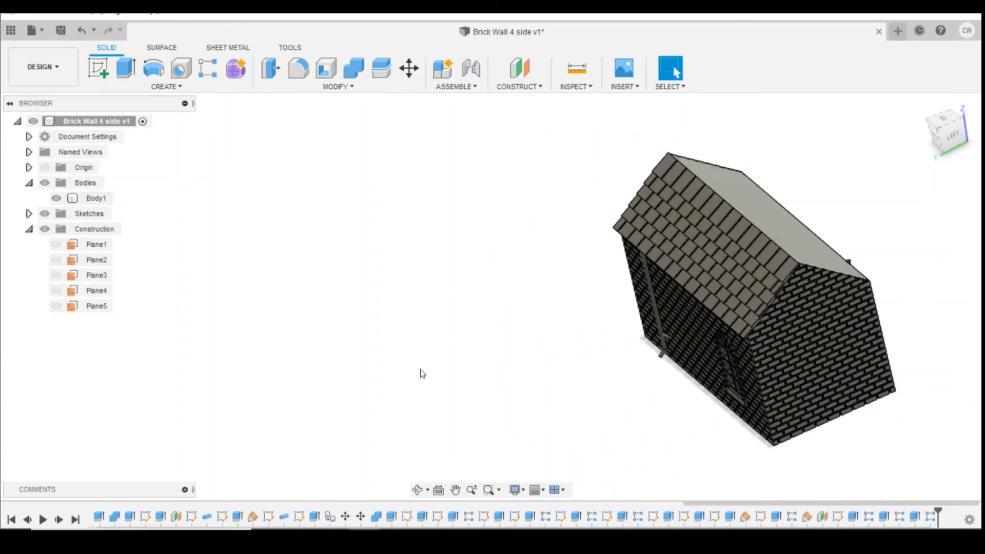
scroll(878, 358, "down", 2)
scroll(878, 358, "down", 2)
scroll(885, 360, "down", 2)
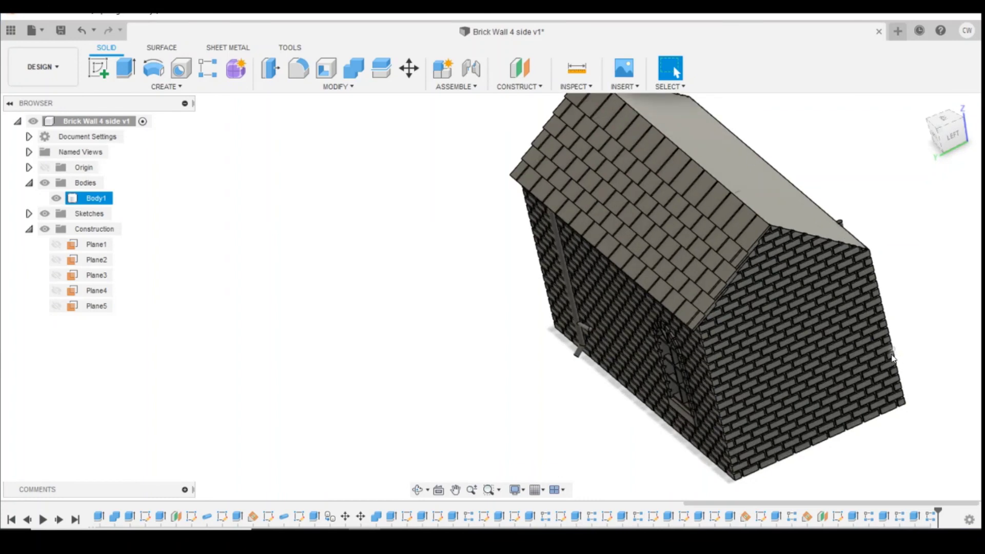